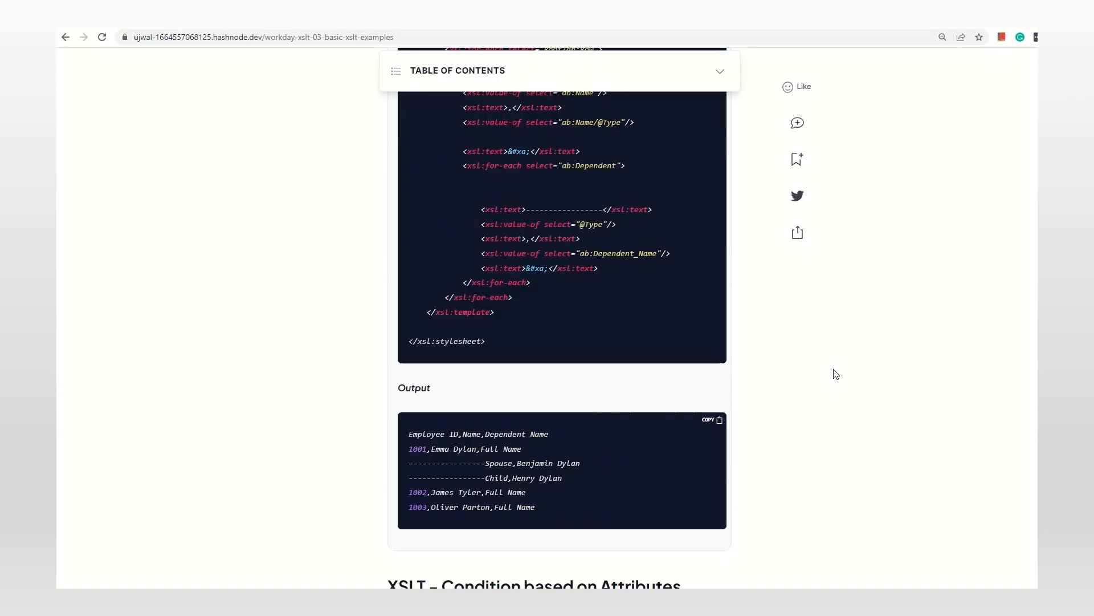
scroll(835, 374, up, 5)
scroll(835, 374, up, 10)
scroll(836, 374, up, 5)
scroll(835, 374, down, 2)
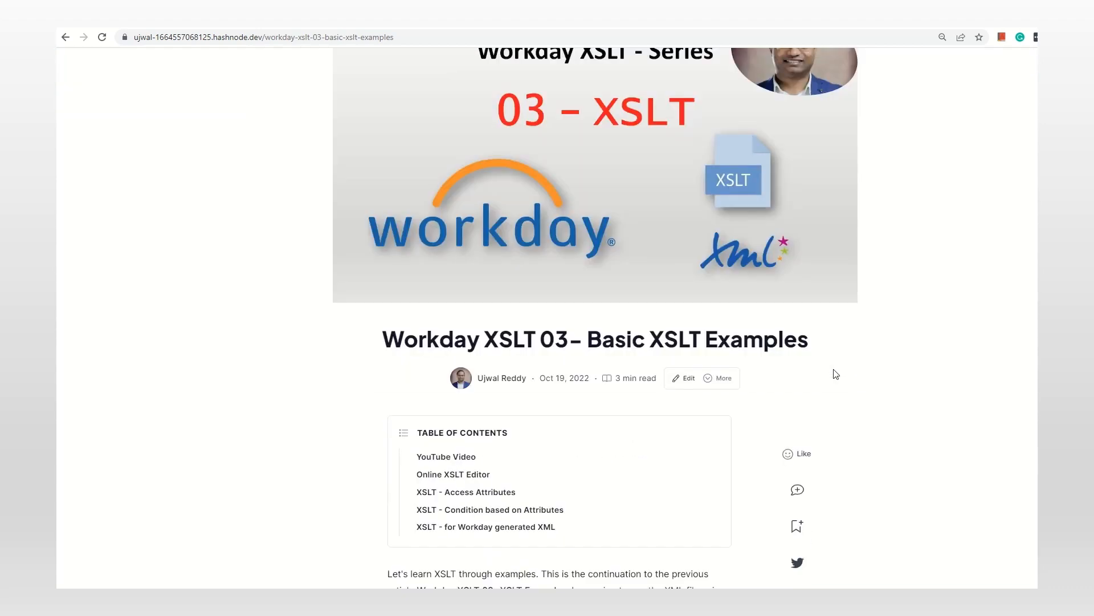
scroll(834, 372, down, 3)
scroll(450, 285, down, 2)
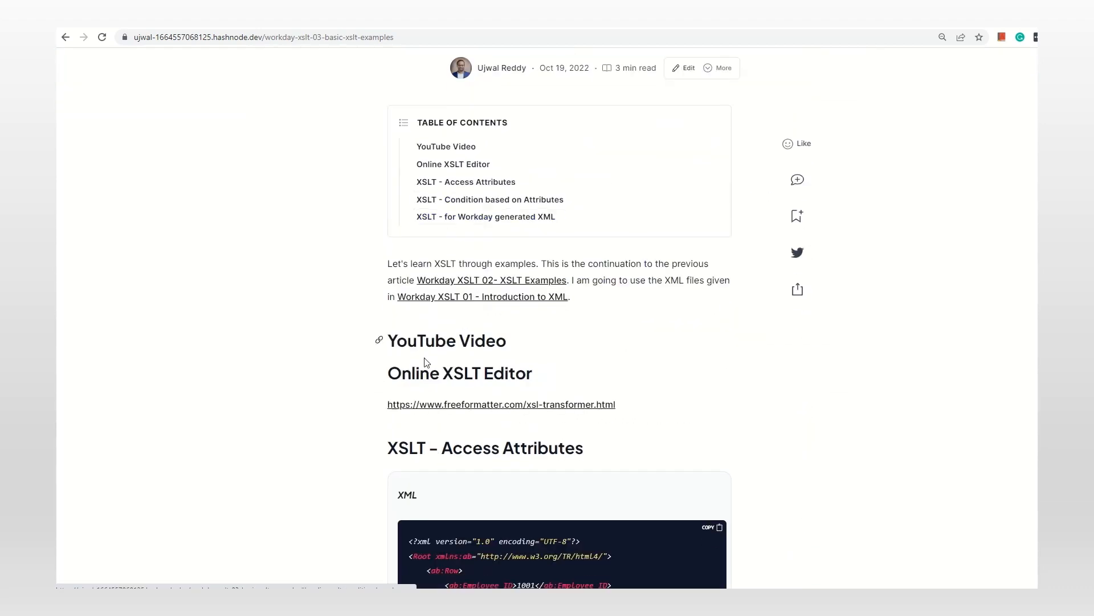
Point out the YouTube Video and Online XSLT Editor headings in the article
drag(389, 341, 508, 340)
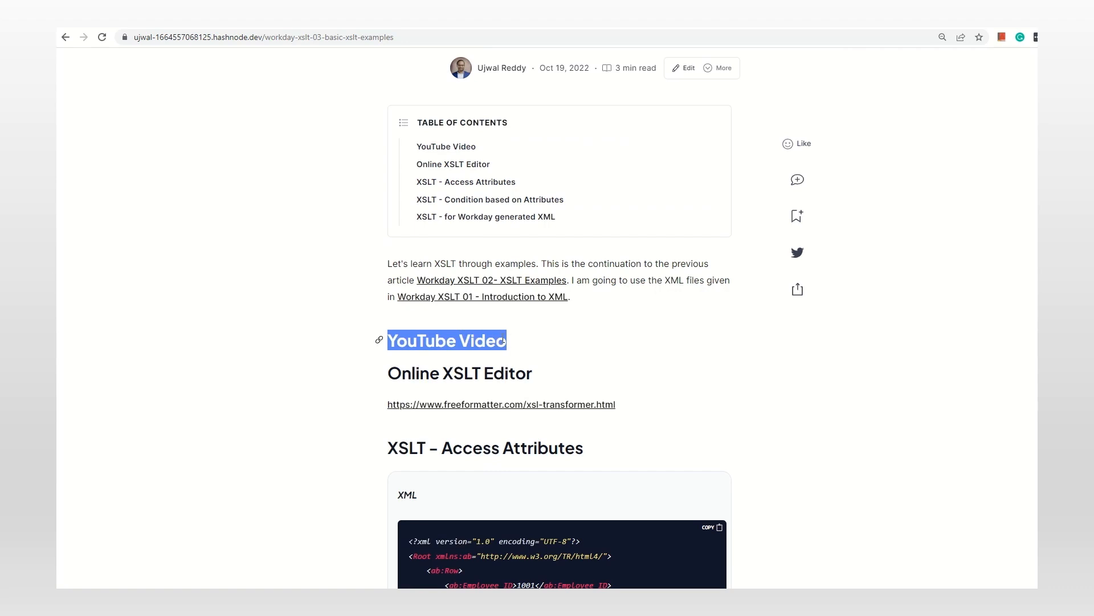
click(681, 290)
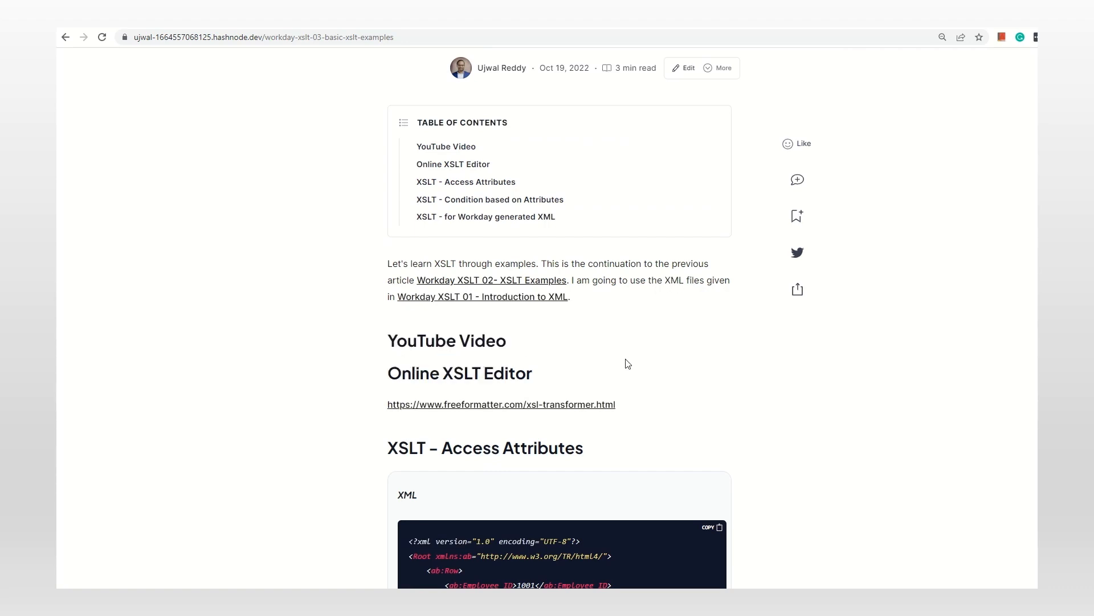
mouse_move(459, 373)
drag(396, 374, 531, 374)
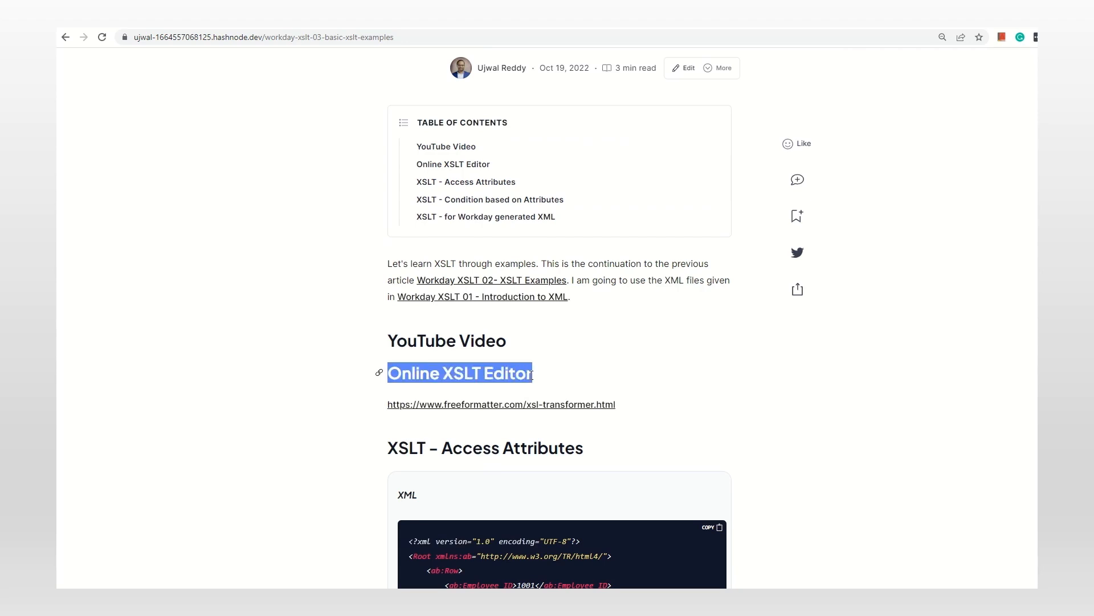
click(513, 374)
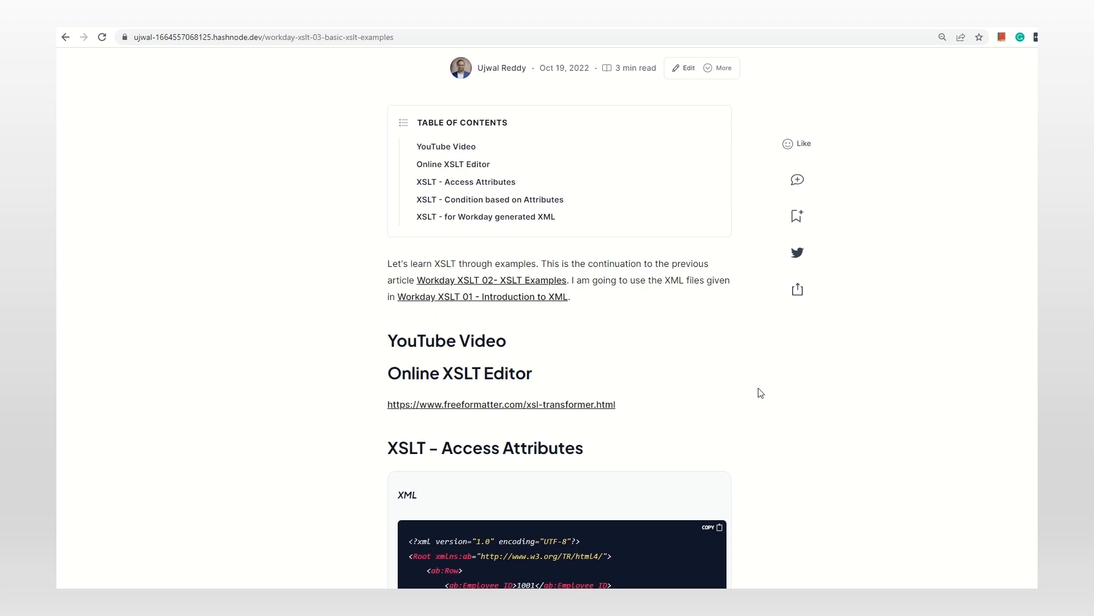
scroll(767, 391, down, 2)
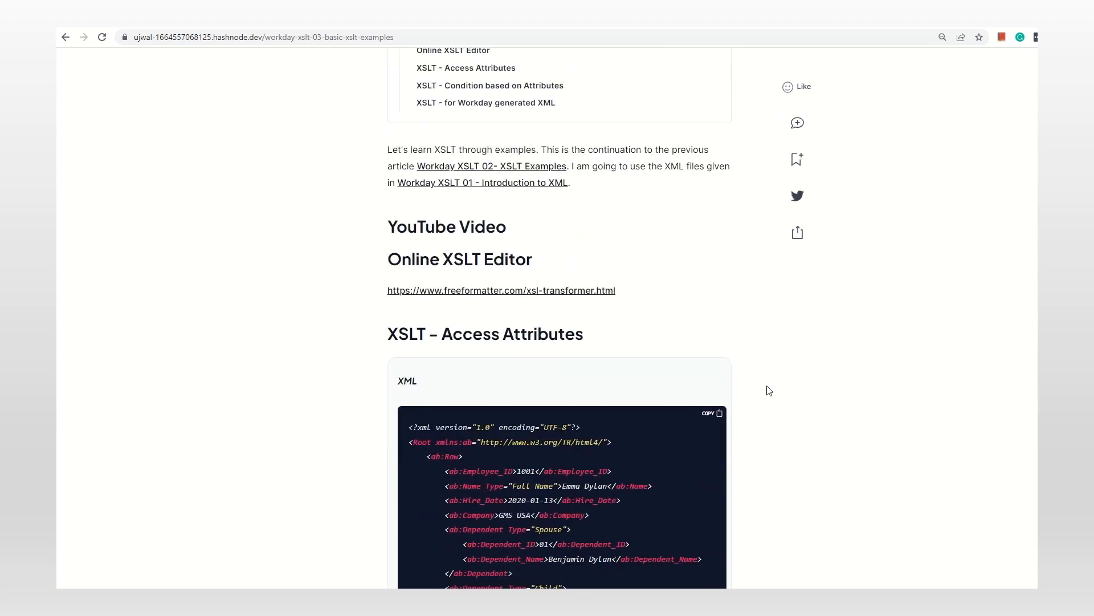
scroll(766, 391, up, 1)
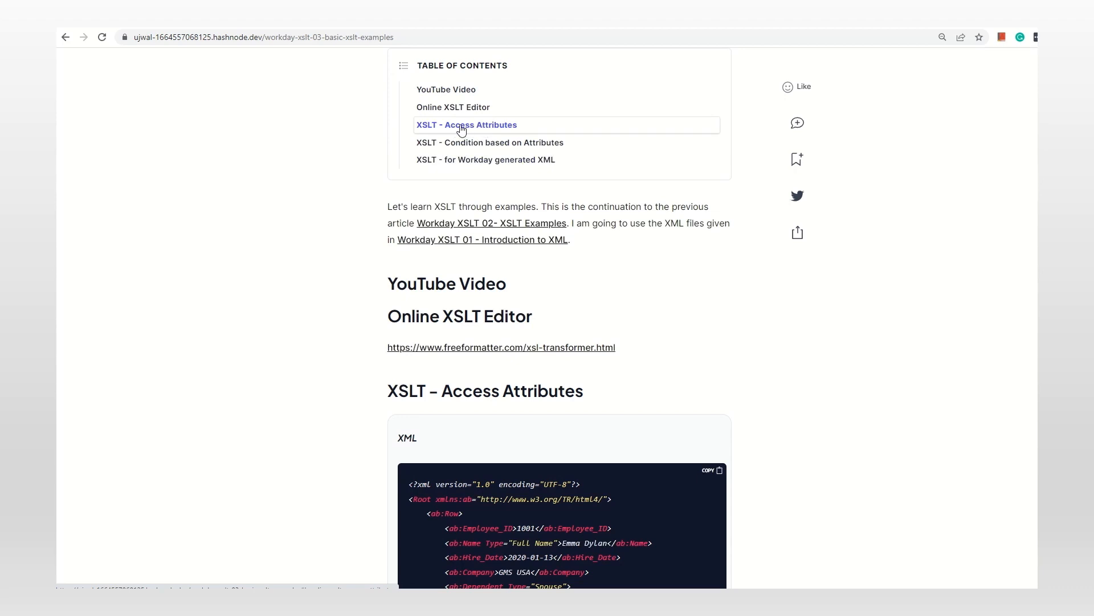
scroll(769, 348, down, 1)
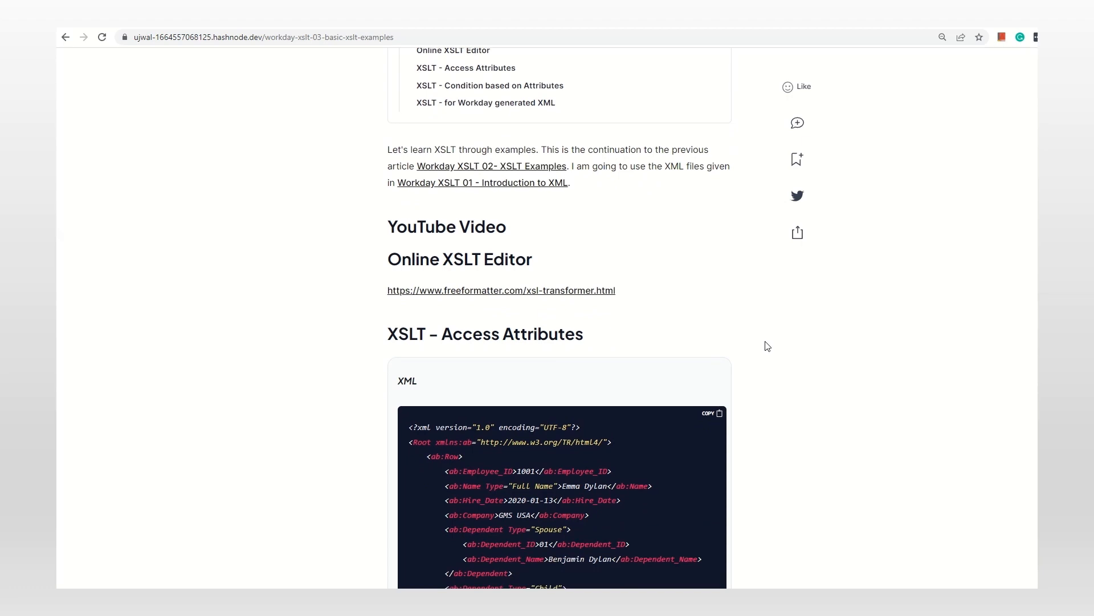
scroll(765, 344, up, 1)
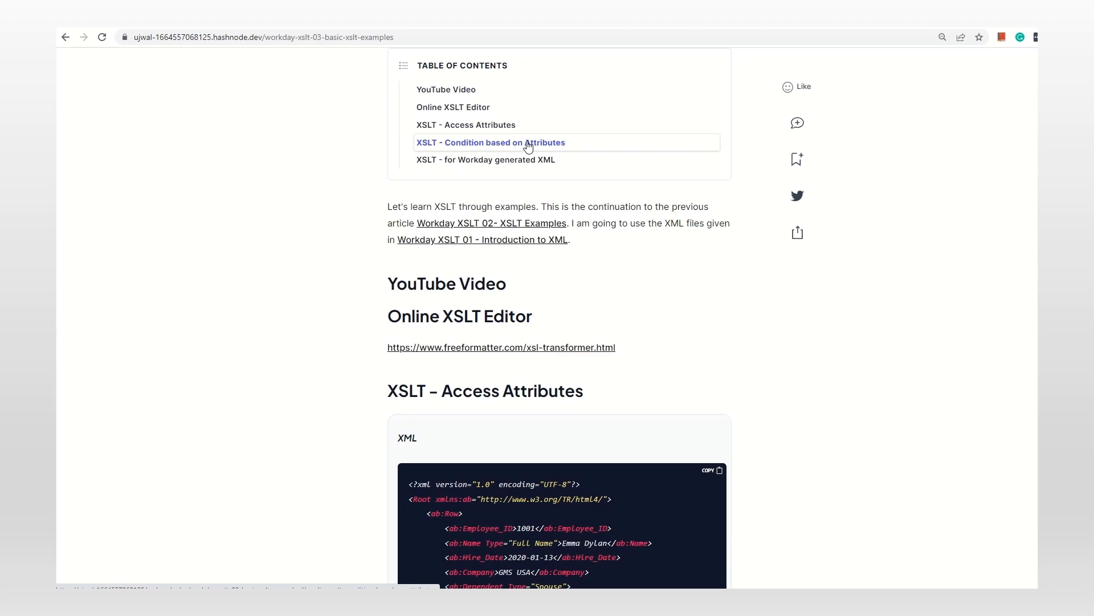
scroll(765, 379, down, 3)
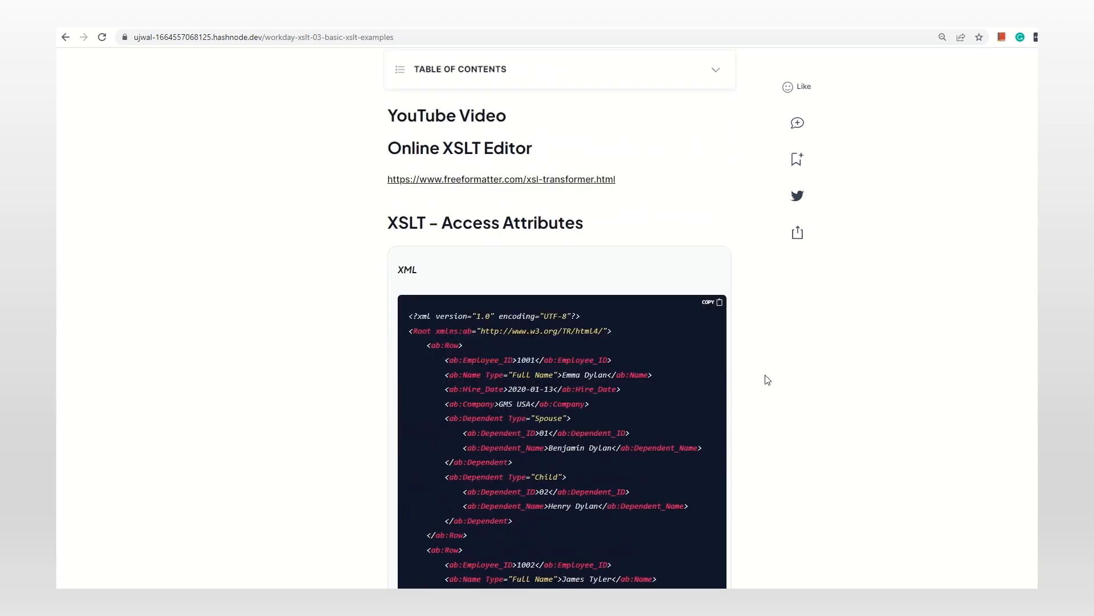
scroll(764, 379, up, 3)
scroll(765, 379, up, 1)
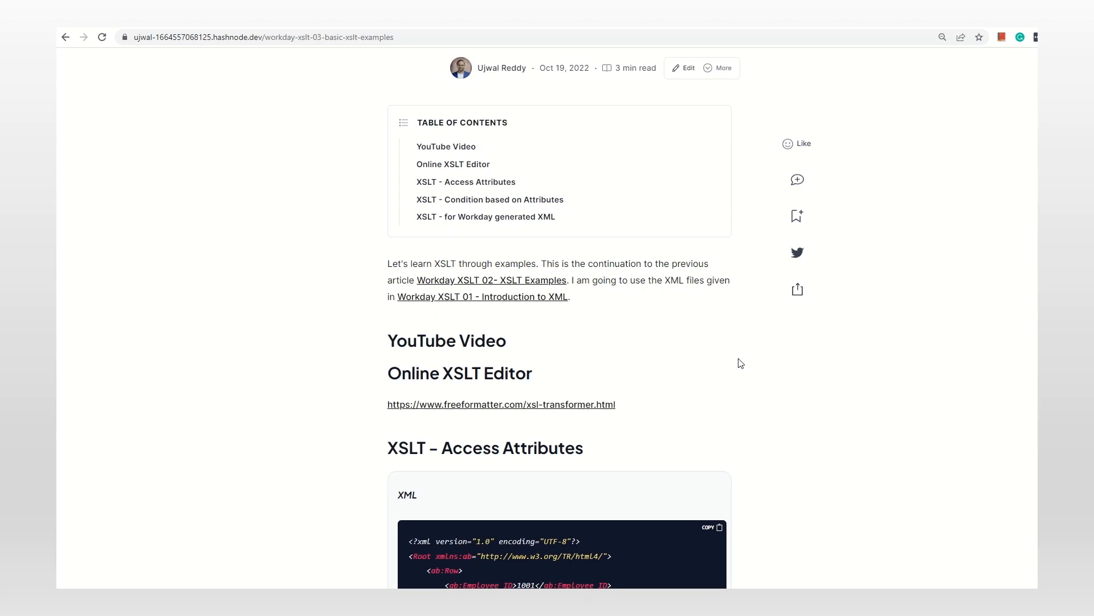
scroll(740, 362, down, 2)
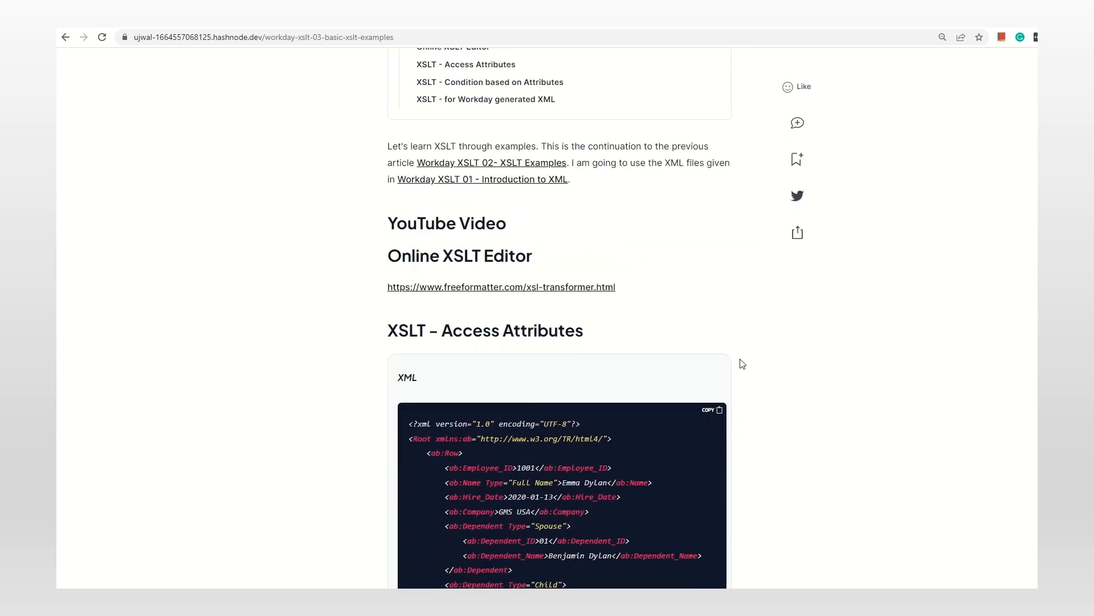
scroll(739, 363, down, 2)
drag(443, 163, 605, 163)
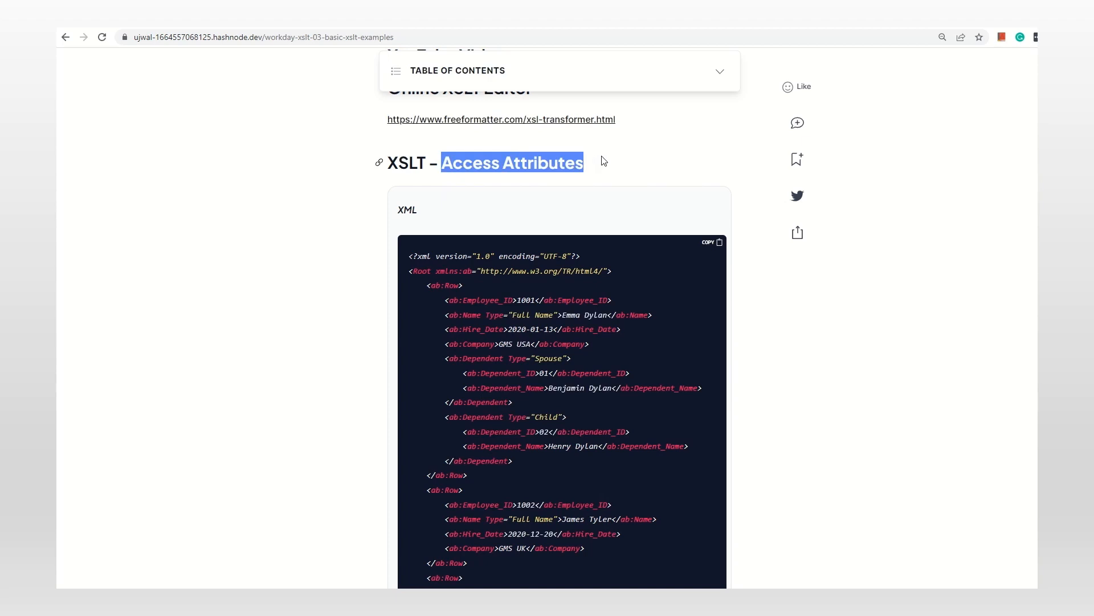
scroll(757, 313, down, 3)
scroll(757, 313, up, 3)
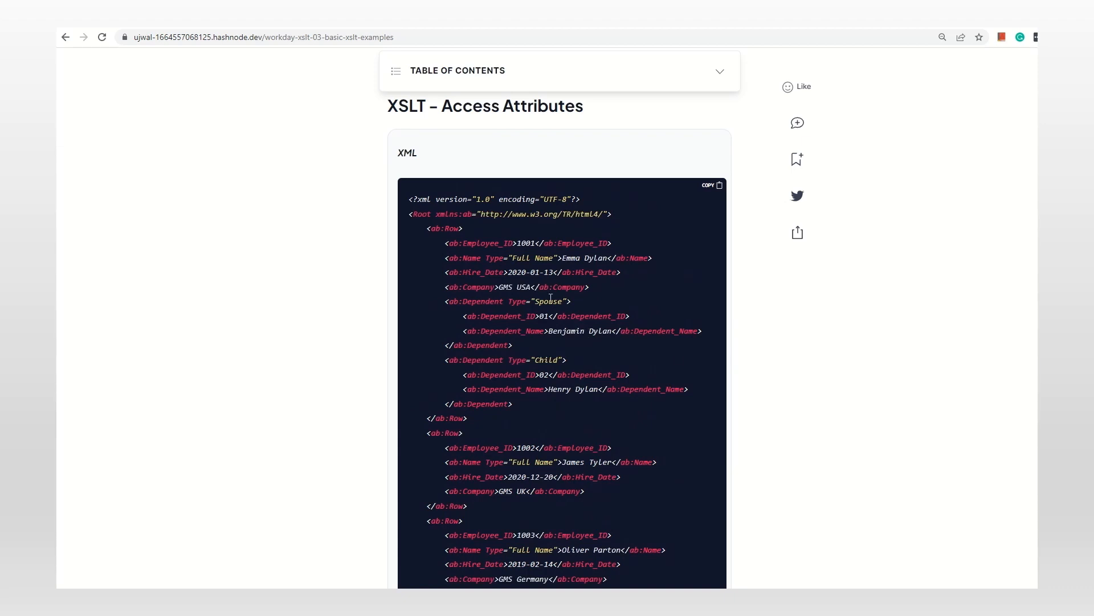
Point out the ab:Dependent element and its Type="Spouse" and Type="Child" attributes in the article's XML
drag(510, 303, 568, 301)
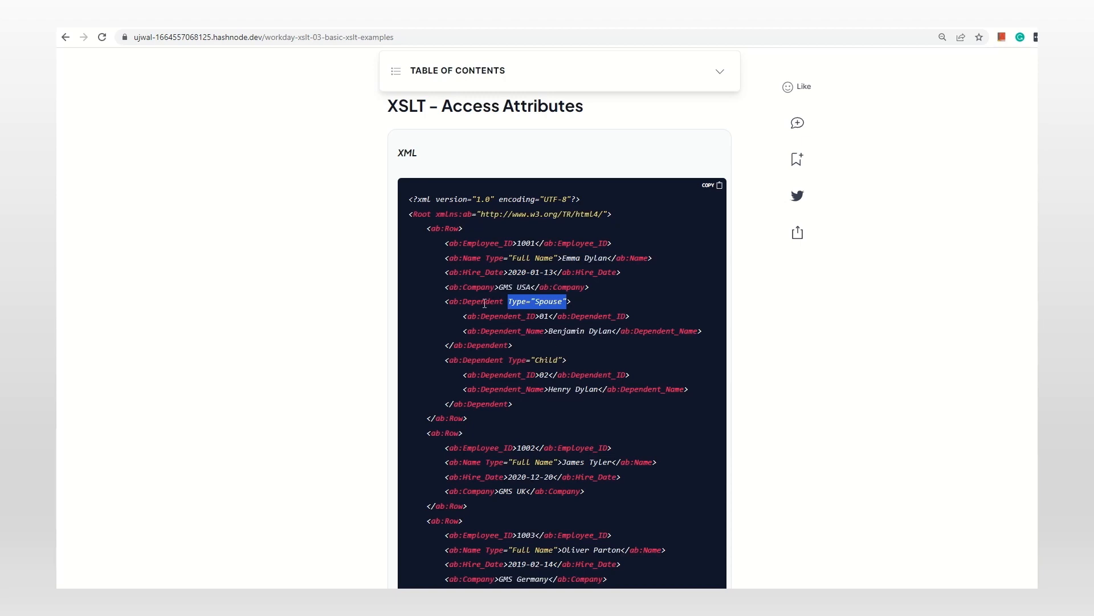
click(462, 303)
drag(452, 299, 570, 301)
click(580, 311)
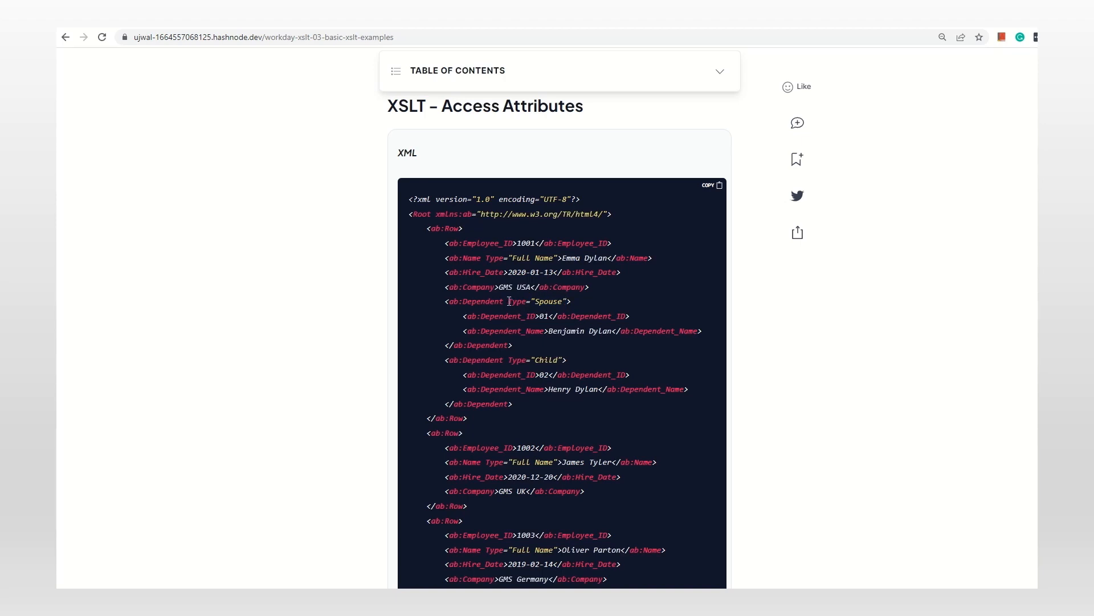
drag(510, 301, 569, 301)
click(568, 301)
drag(511, 302, 568, 299)
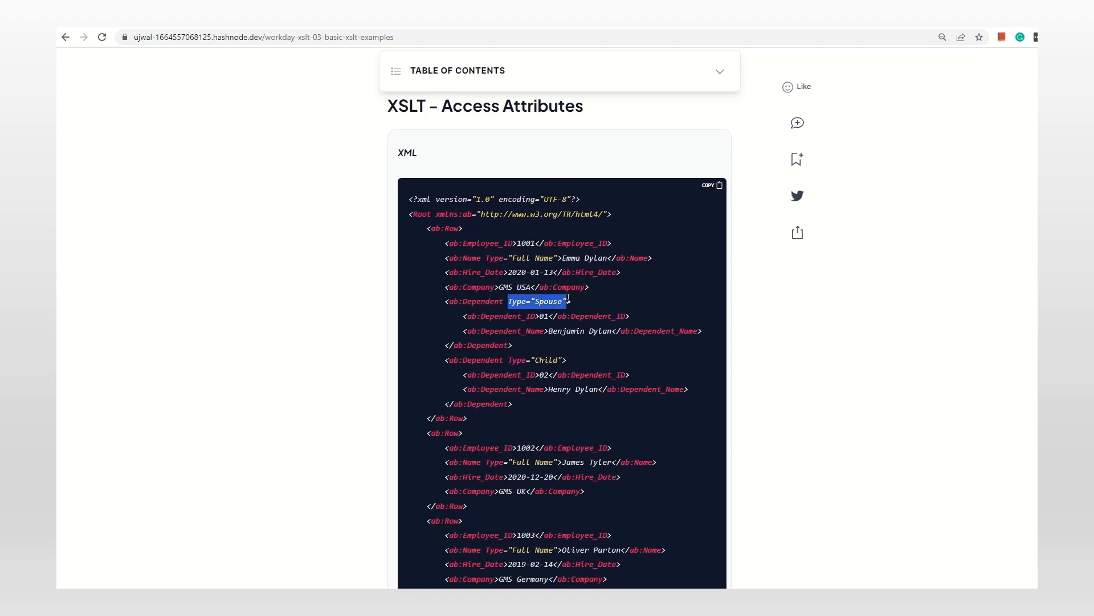
drag(512, 360, 565, 359)
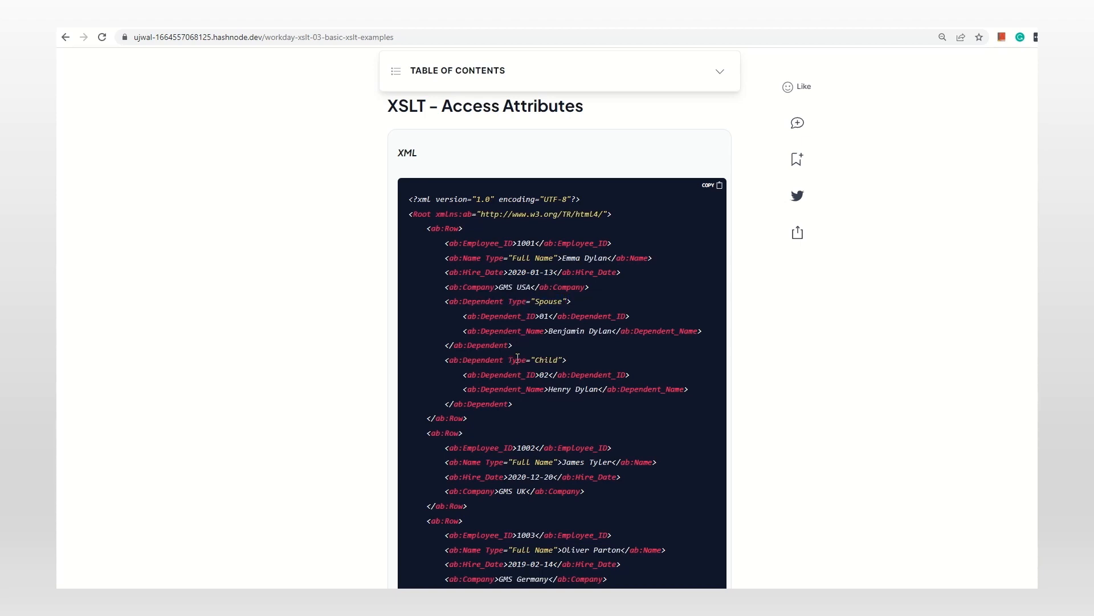
click(549, 359)
drag(449, 258, 651, 254)
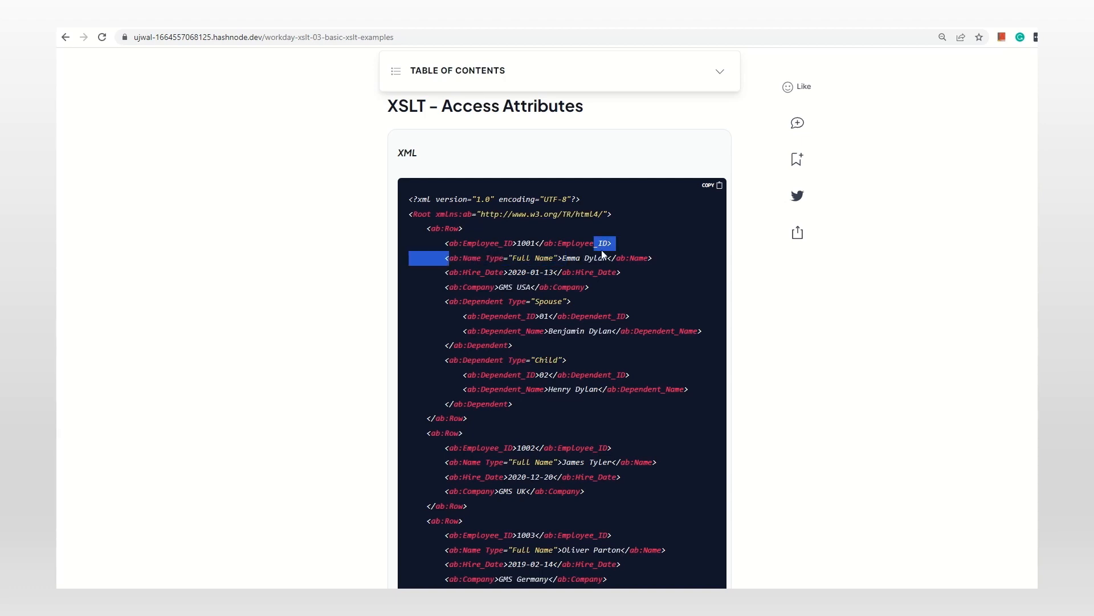
click(509, 259)
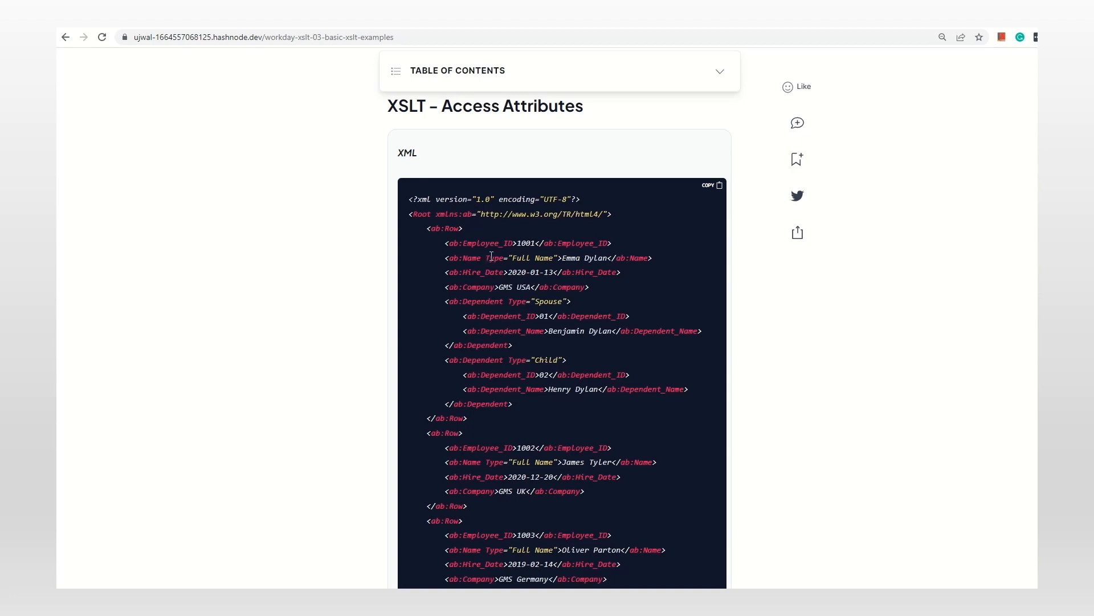
drag(487, 258, 560, 257)
click(690, 281)
scroll(747, 305, down, 3)
scroll(747, 305, down, 6)
scroll(746, 306, down, 4)
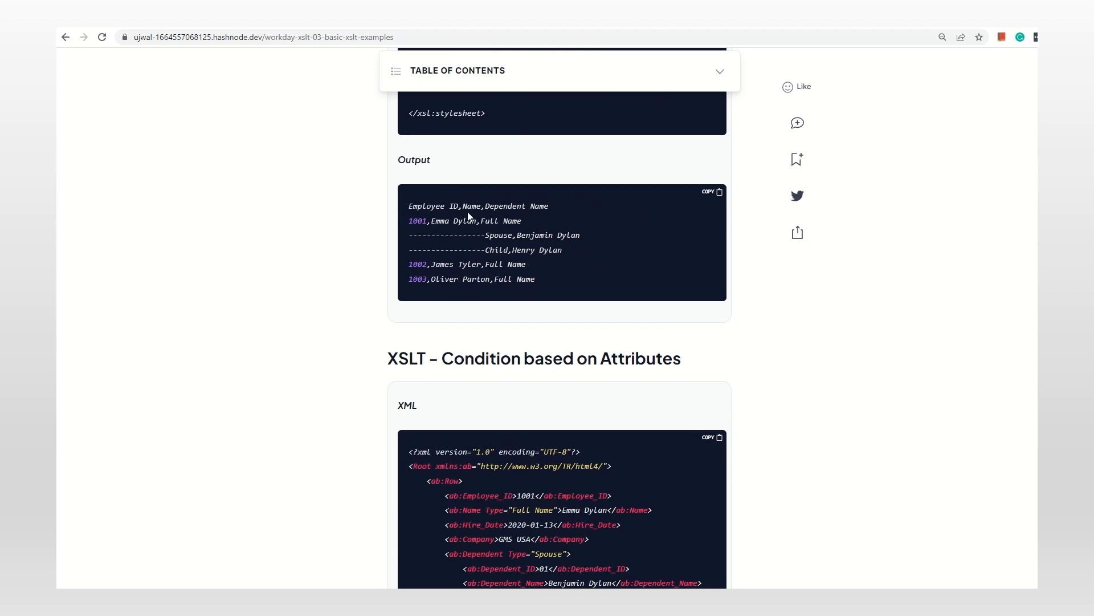
mouse_move(483, 222)
mouse_down()
mouse_move(522, 221)
mouse_move(505, 237)
mouse_move(501, 251)
mouse_move(510, 250)
mouse_up()
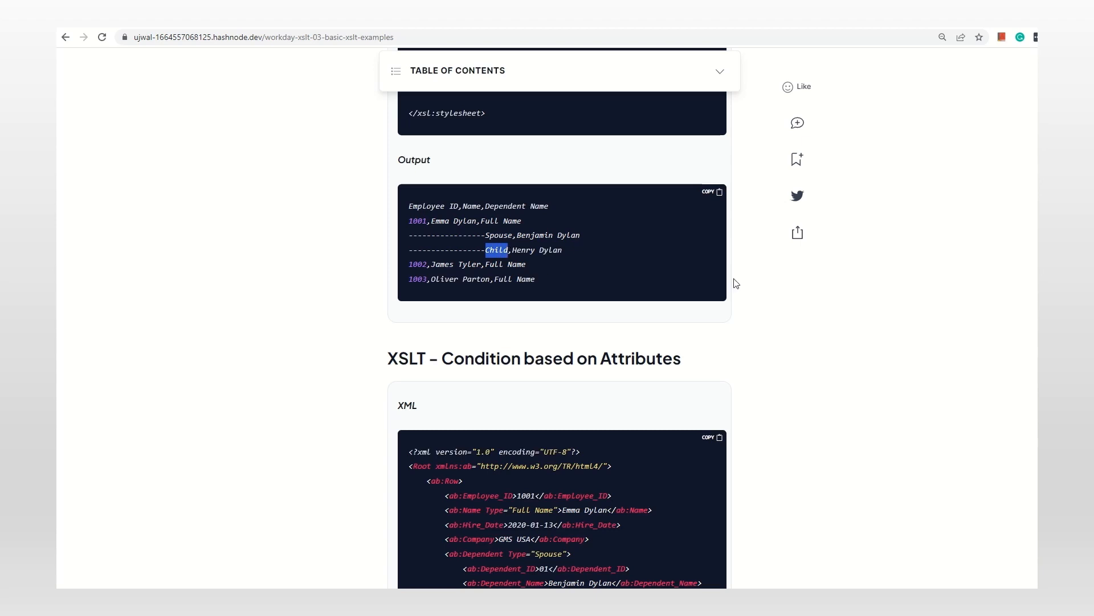
click(748, 282)
scroll(747, 283, up, 2)
scroll(747, 296, up, 2)
scroll(747, 296, up, 1)
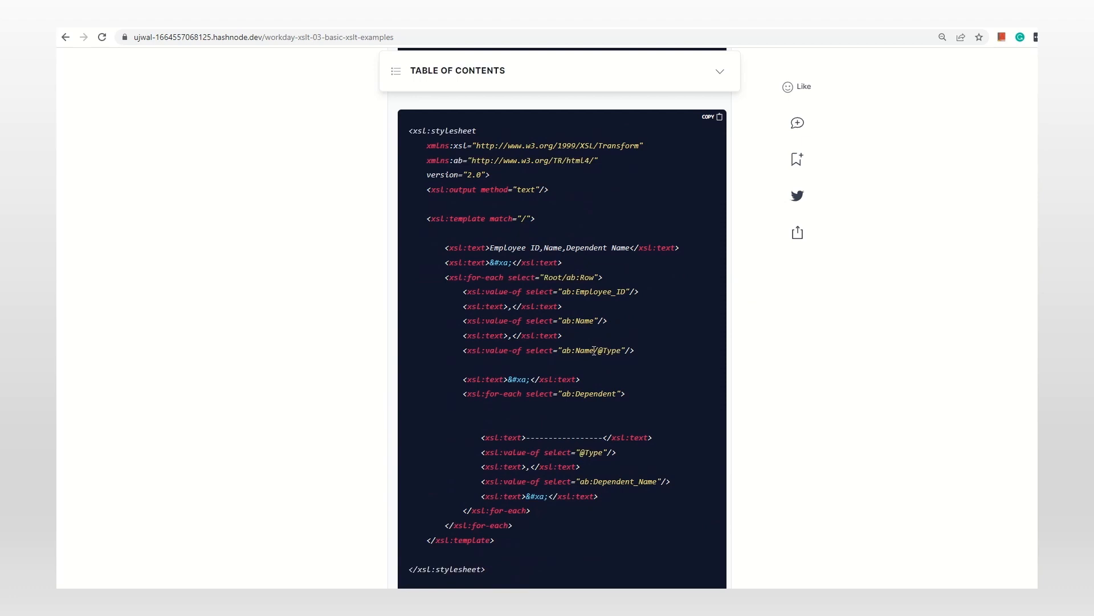
drag(595, 349, 623, 350)
click(624, 350)
drag(579, 452, 603, 452)
click(603, 452)
scroll(753, 302, up, 3)
scroll(752, 302, up, 3)
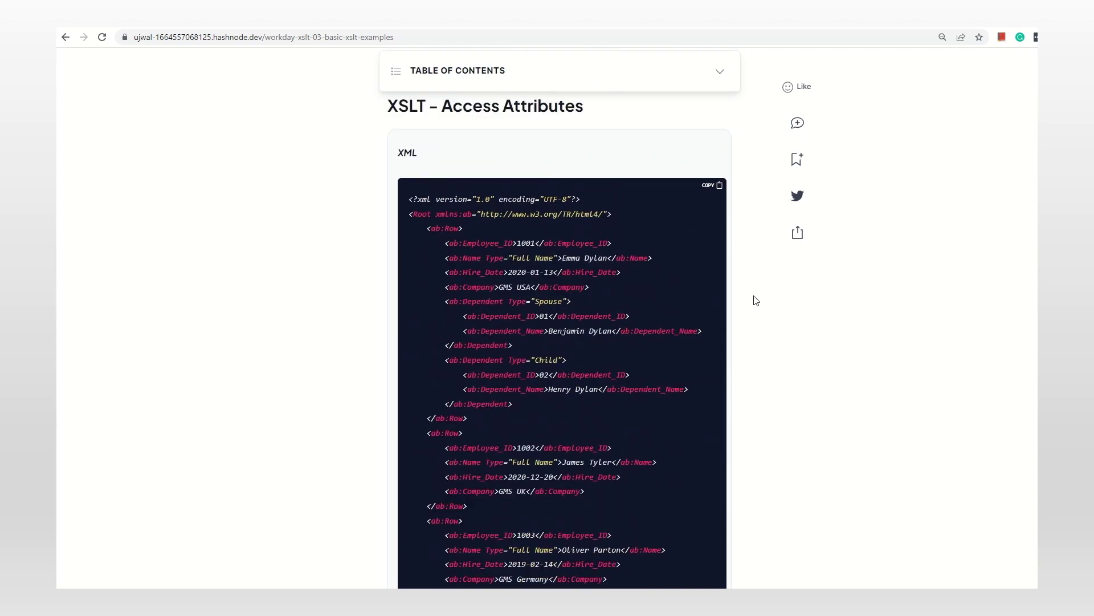
Replace the transformer's XML input with the article's attribute-access XML example
click(717, 189)
click(301, 26)
click(631, 207)
key(ctrl+a)
key(BackSpace)
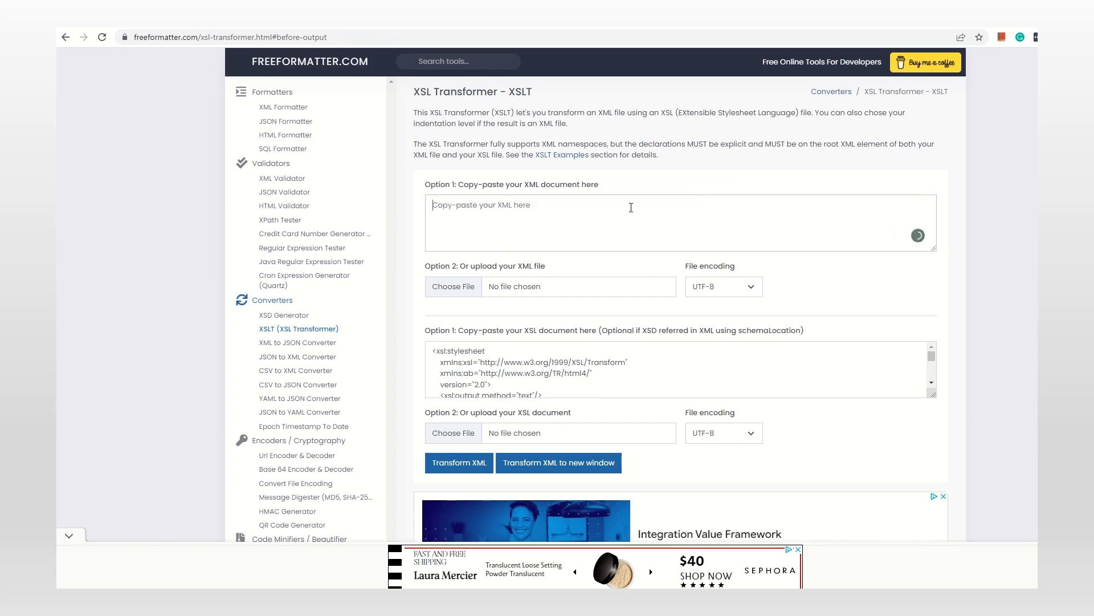
key(ctrl+v)
Replace the transformer's XSL input with the article's attribute-access XSLT example
key(ctrl+Tab)
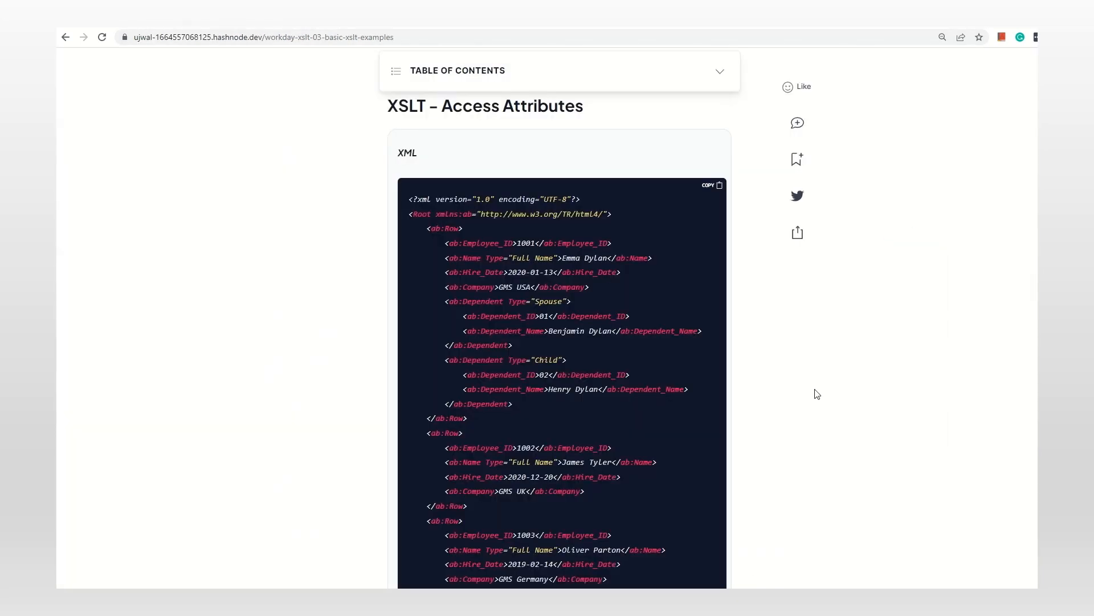
scroll(813, 391, down, 5)
scroll(762, 395, down, 3)
click(717, 233)
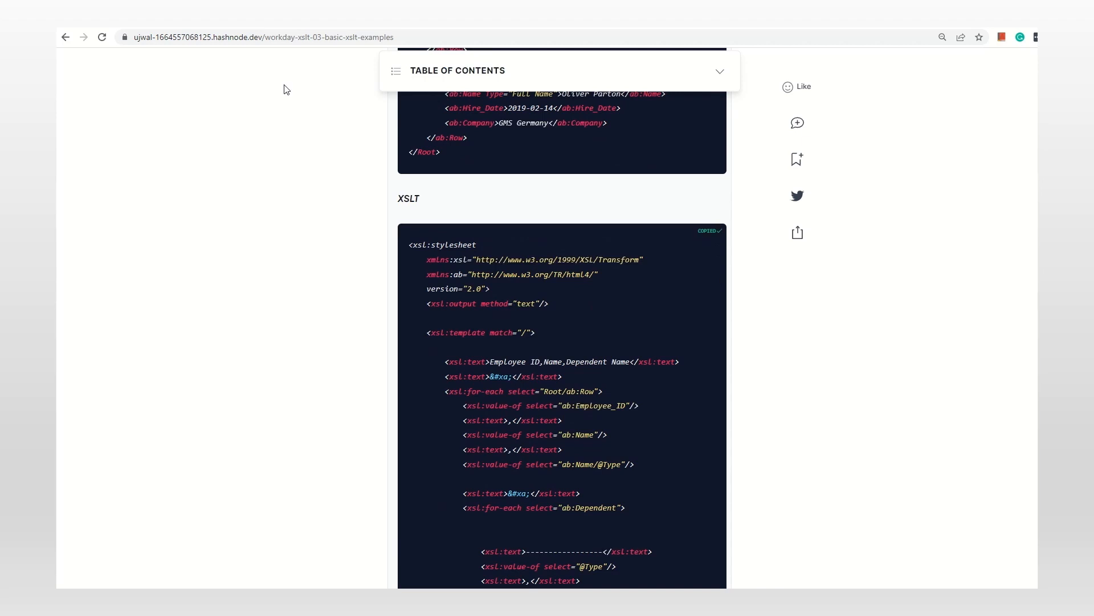
key(ctrl+Tab)
click(653, 361)
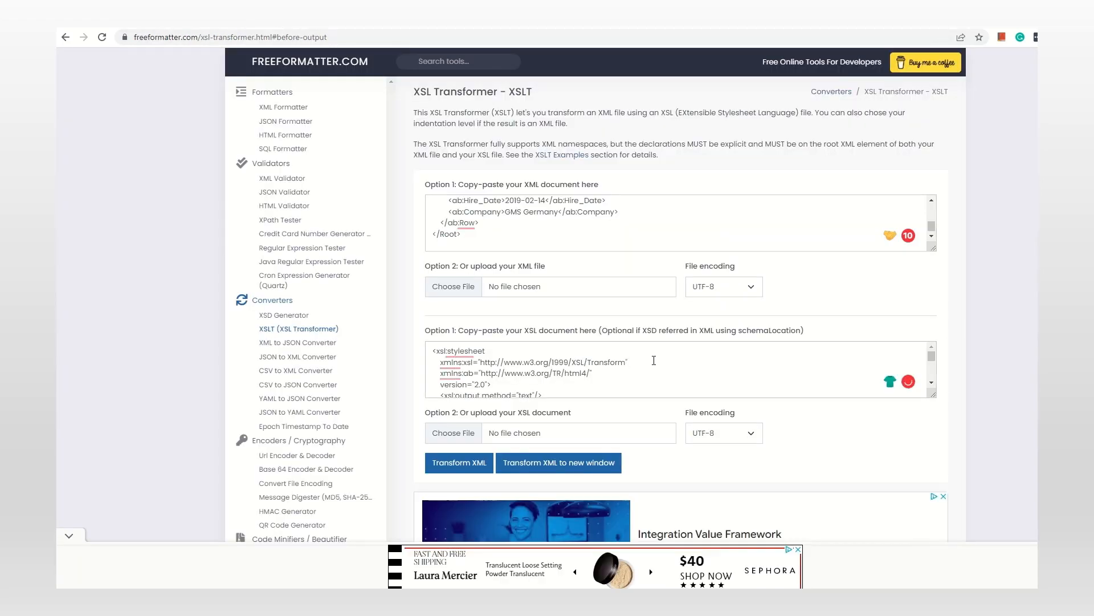
key(ctrl+a)
key(BackSpace)
key(ctrl+v)
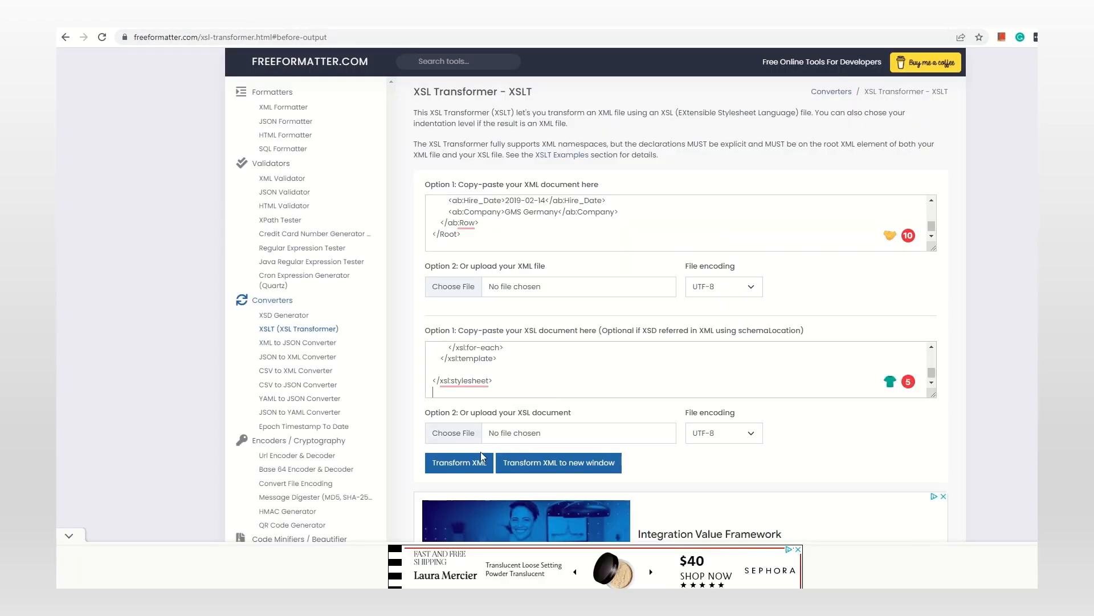
Run the transformation and point out Full Name in the first output row
click(461, 464)
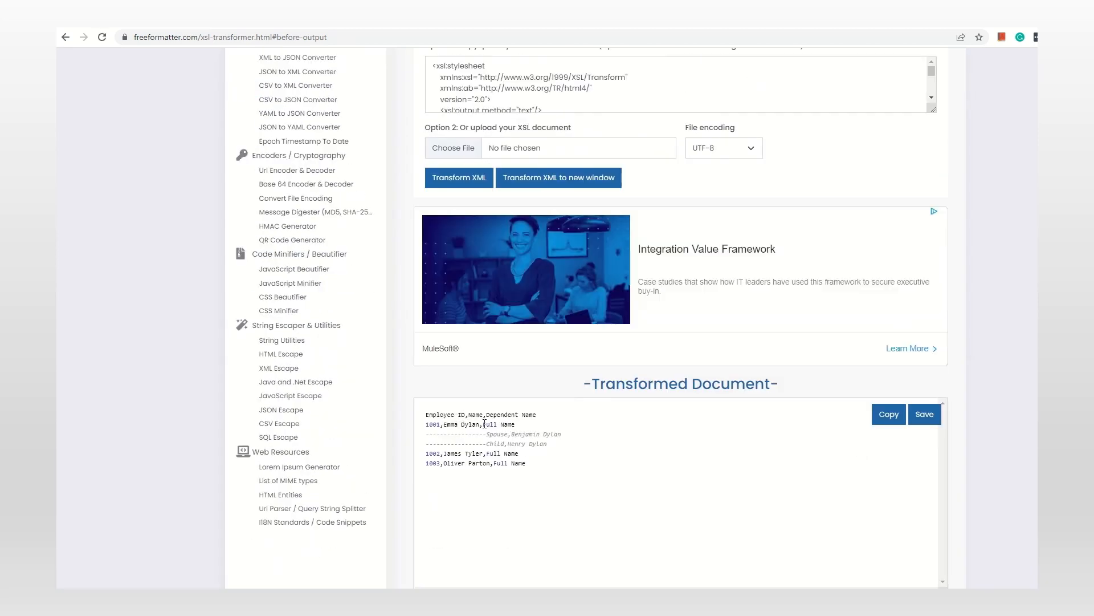
mouse_move(482, 424)
mouse_down()
mouse_move(515, 425)
mouse_move(519, 453)
mouse_up()
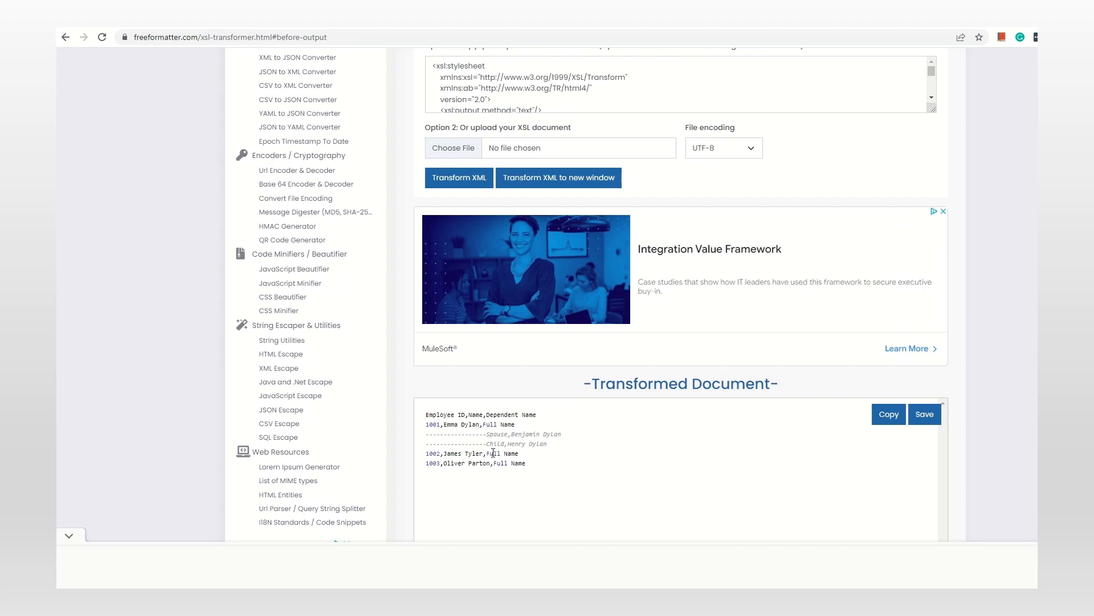
Rename employee 1001's name attribute from Type to Name_Type in the XML input
double_click(494, 443)
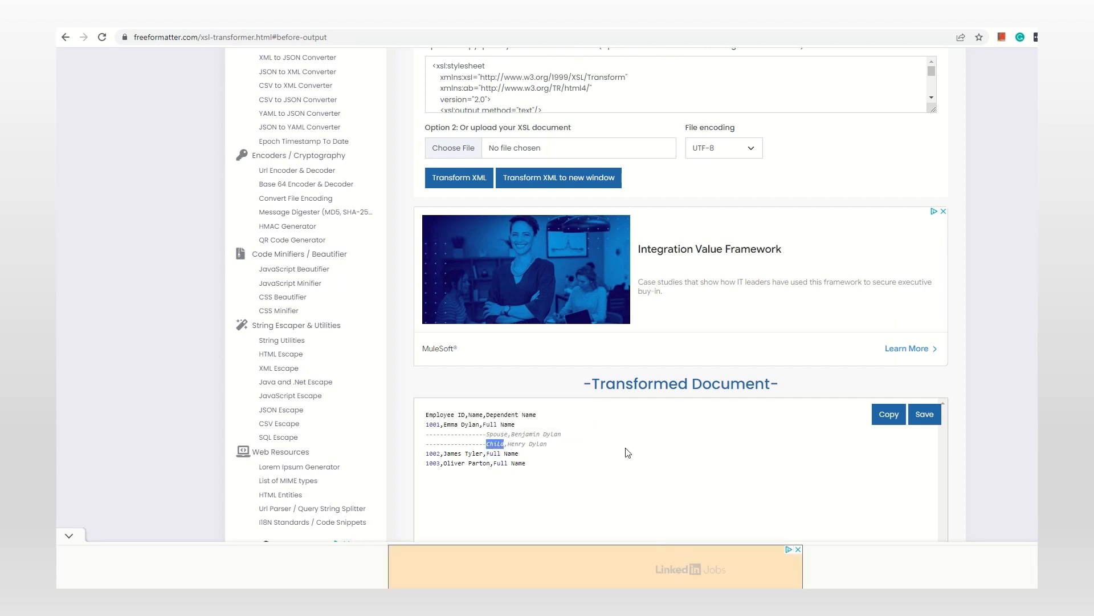
click(992, 366)
scroll(992, 368, up, 3)
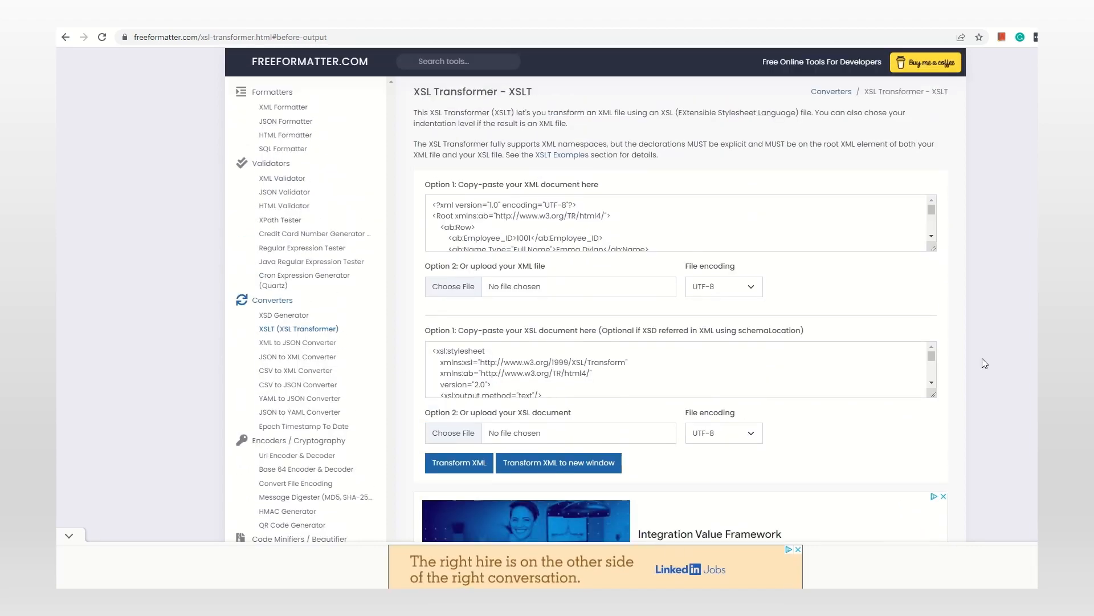
drag(935, 248, 941, 421)
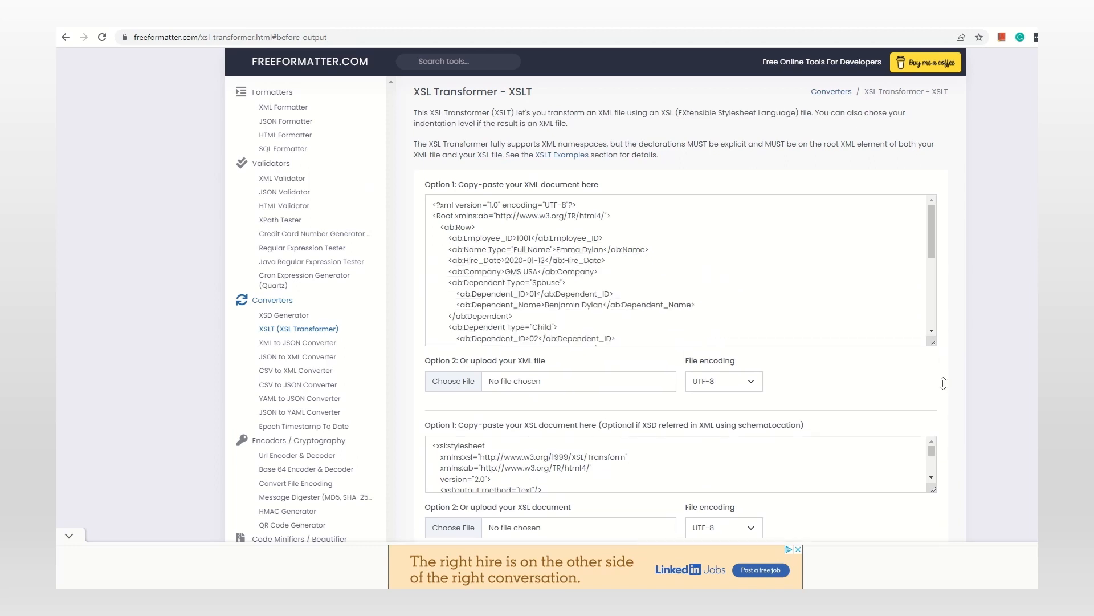
double_click(497, 250)
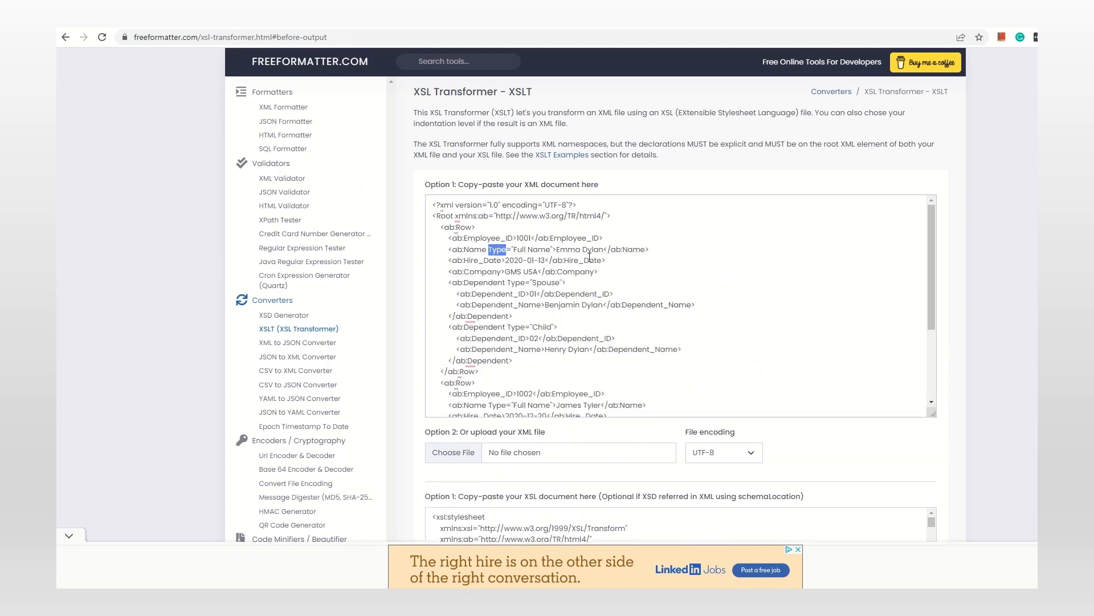
key(Left)
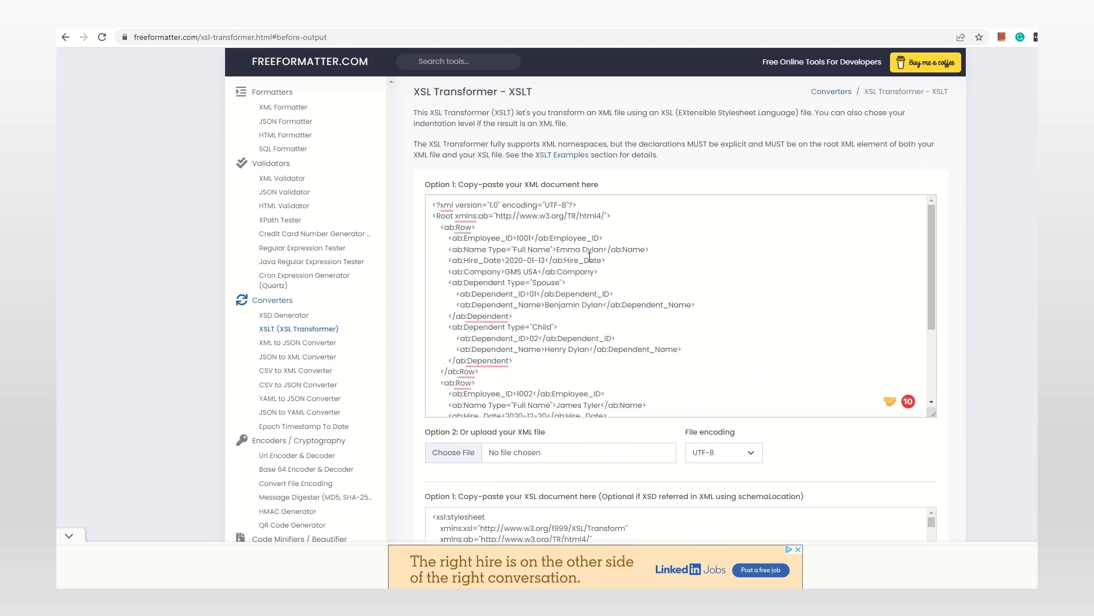
text(Name_)
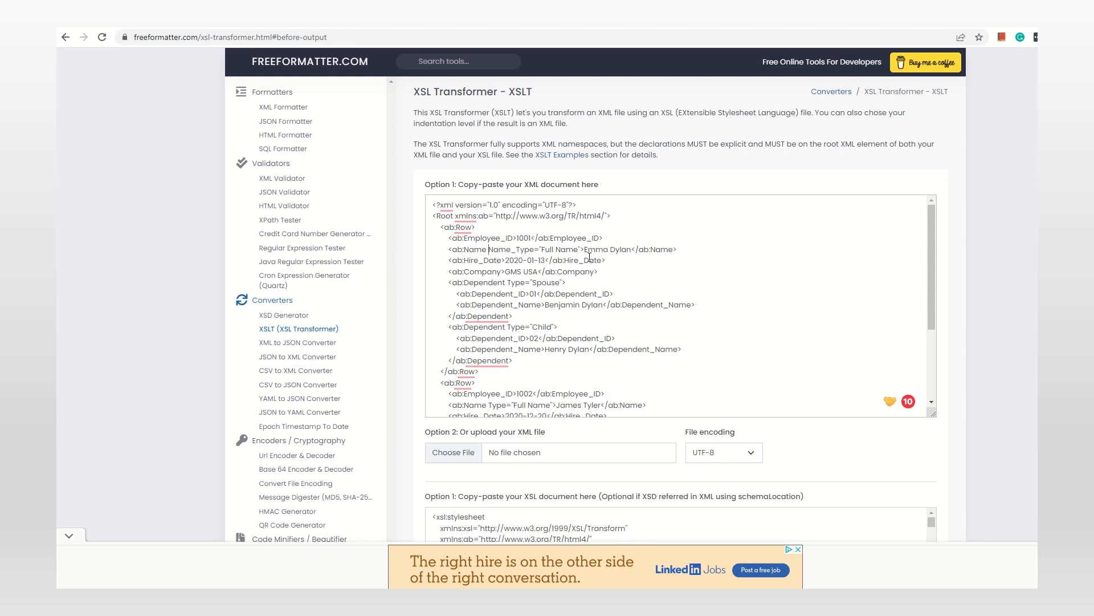
key(ctrl+shift+Left)
scroll(589, 257, down, 1)
scroll(540, 345, down, 2)
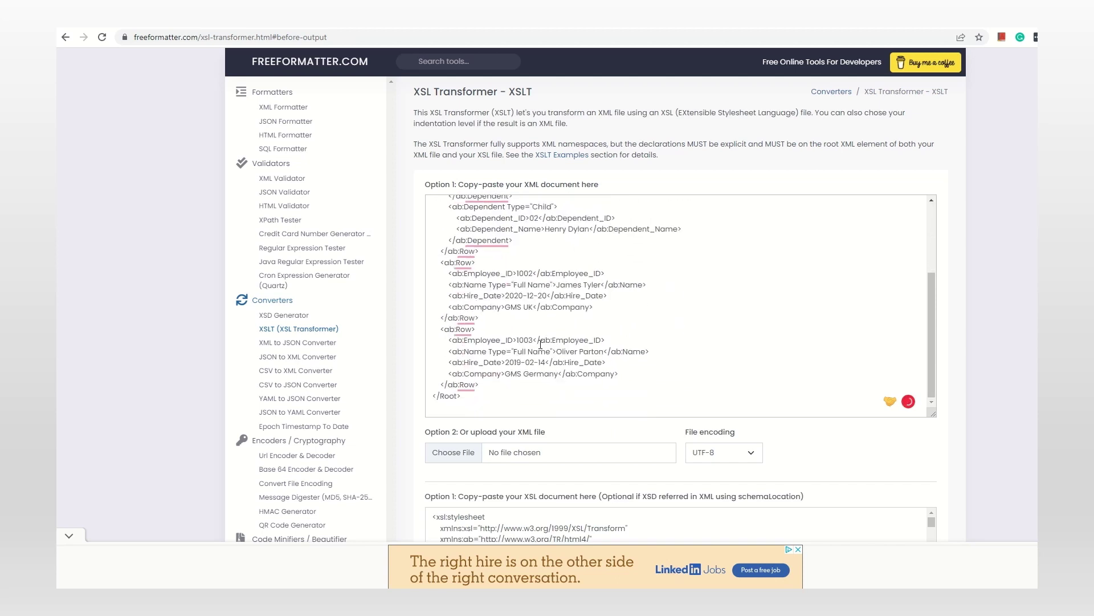
Paste Name_Type over the Type attribute on employees 1003 and 1002
double_click(497, 352)
key(ctrl+v)
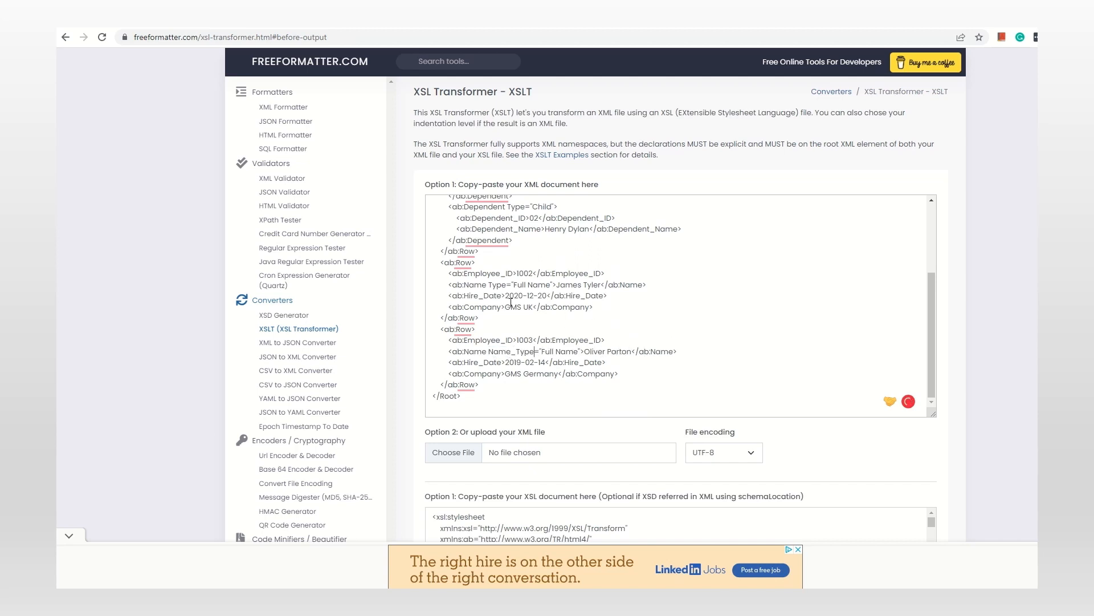
double_click(496, 285)
key(ctrl+v)
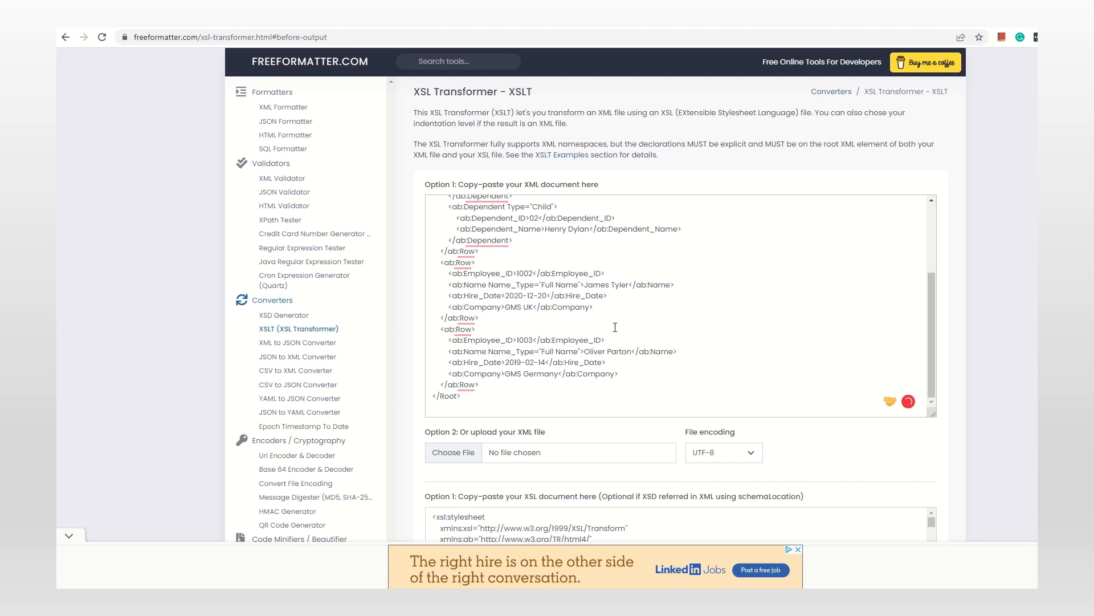
scroll(581, 312, up, 3)
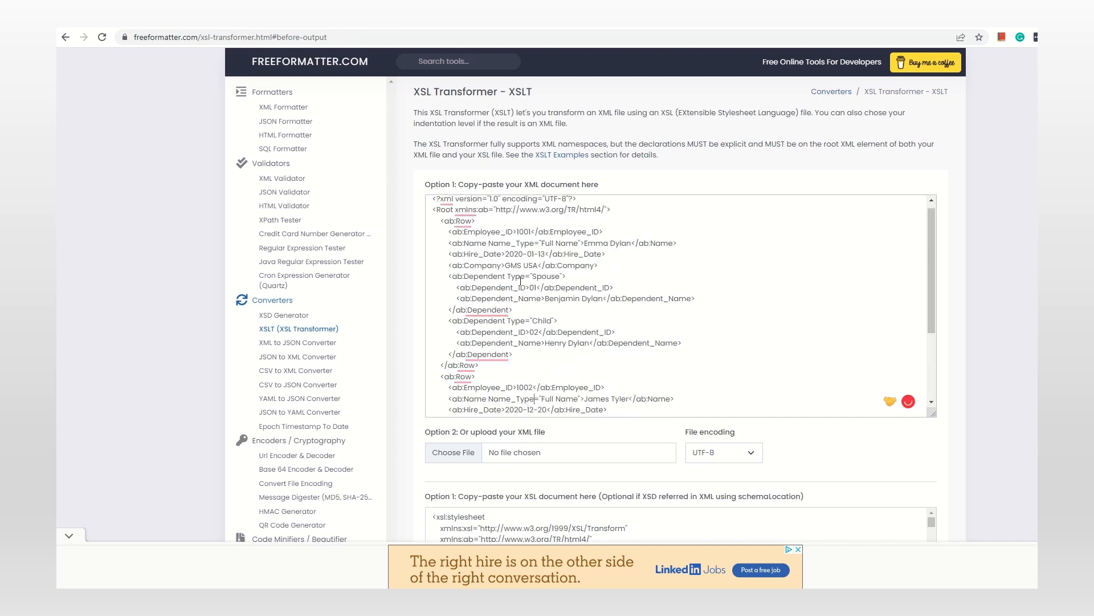
scroll(520, 283, up, 1)
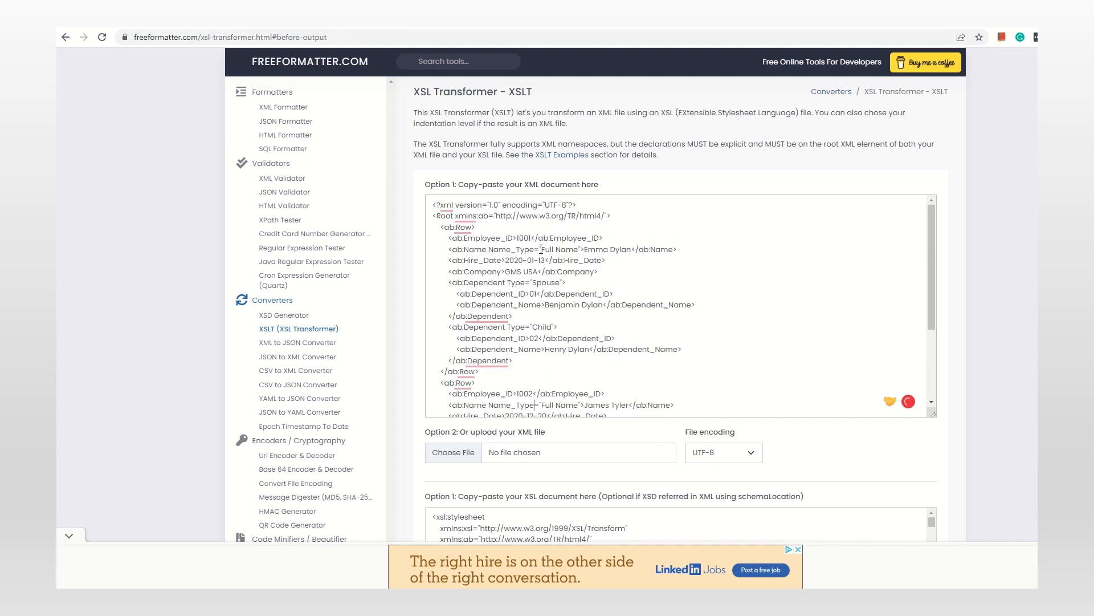
Change Full to Legal Name for employee 1001 and Preferred Name for employee 1003
key(ctrl+shift+Right)
key(ctrl+shift+Right)
key(ctrl+shift+Left)
text(Lega)
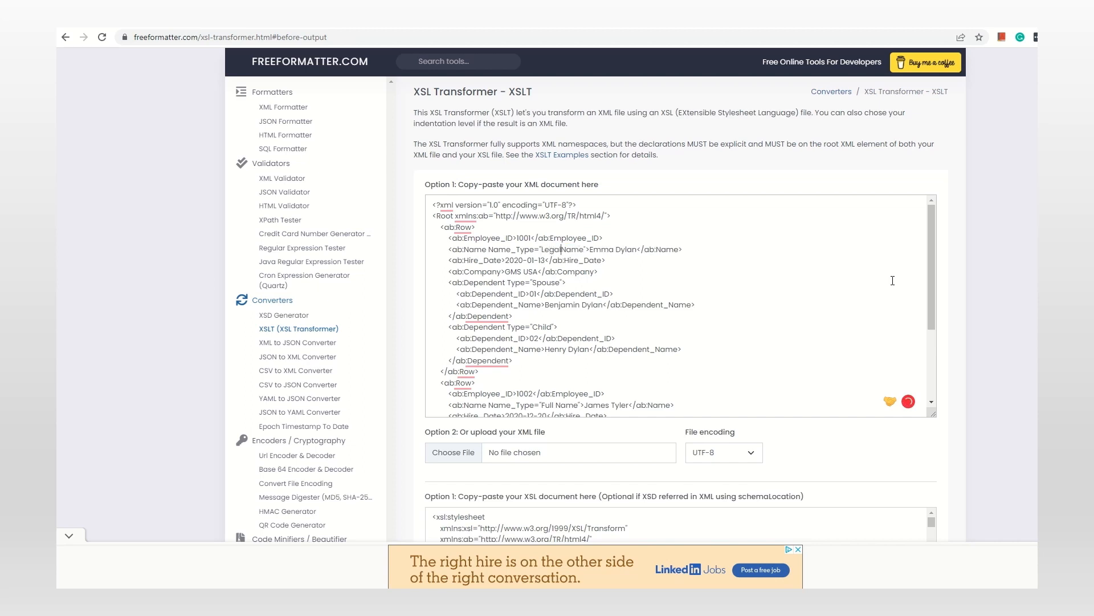
text(l)
scroll(680, 300, down, 2)
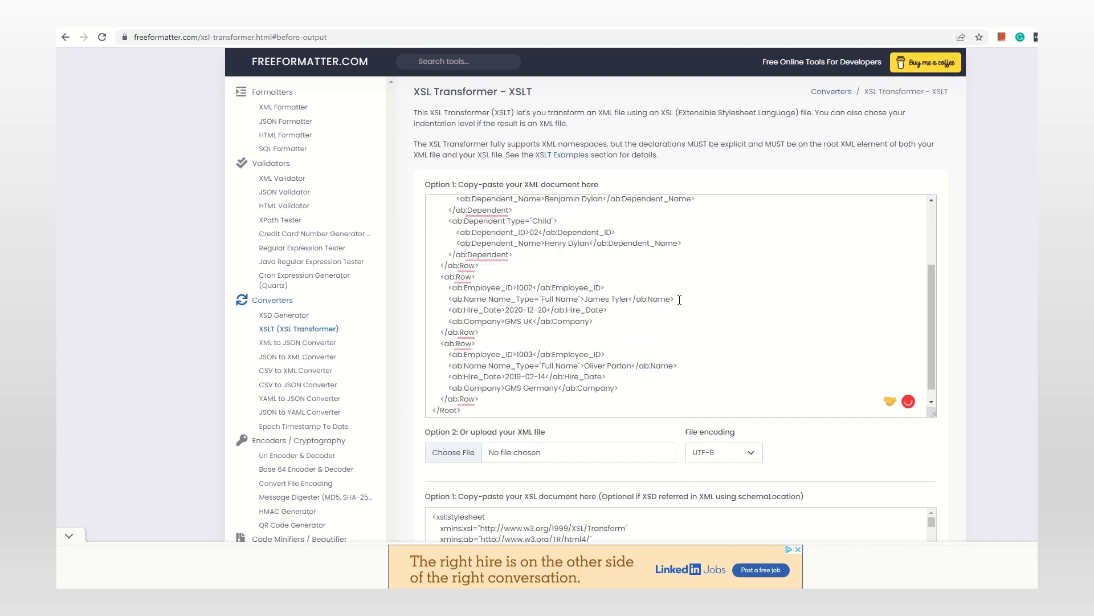
double_click(549, 294)
double_click(548, 357)
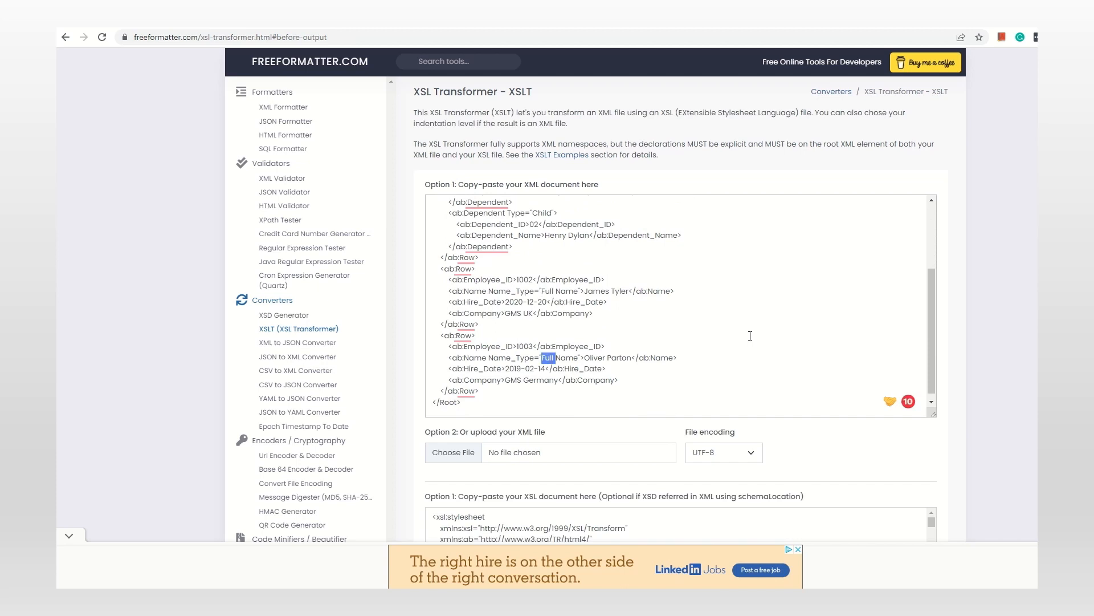
text(Preferred)
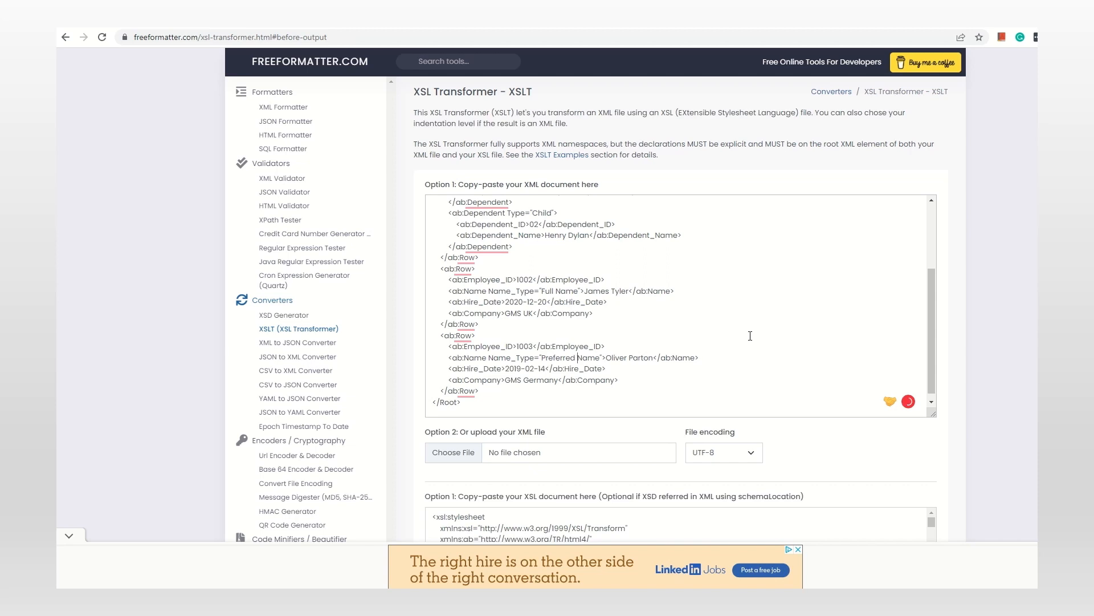
scroll(987, 362, down, 4)
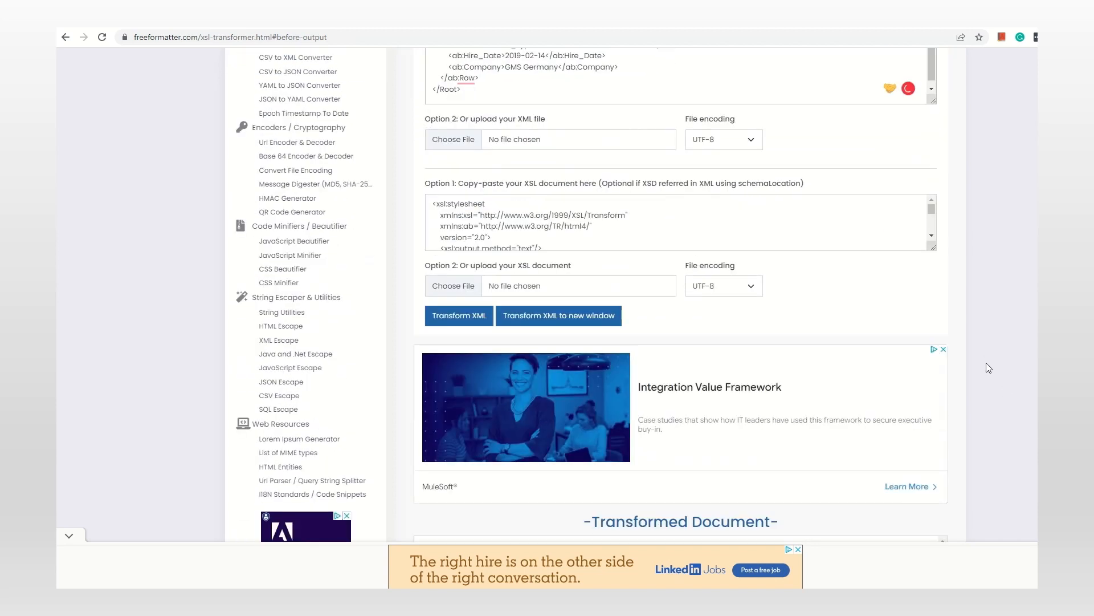
scroll(643, 193, up, 2)
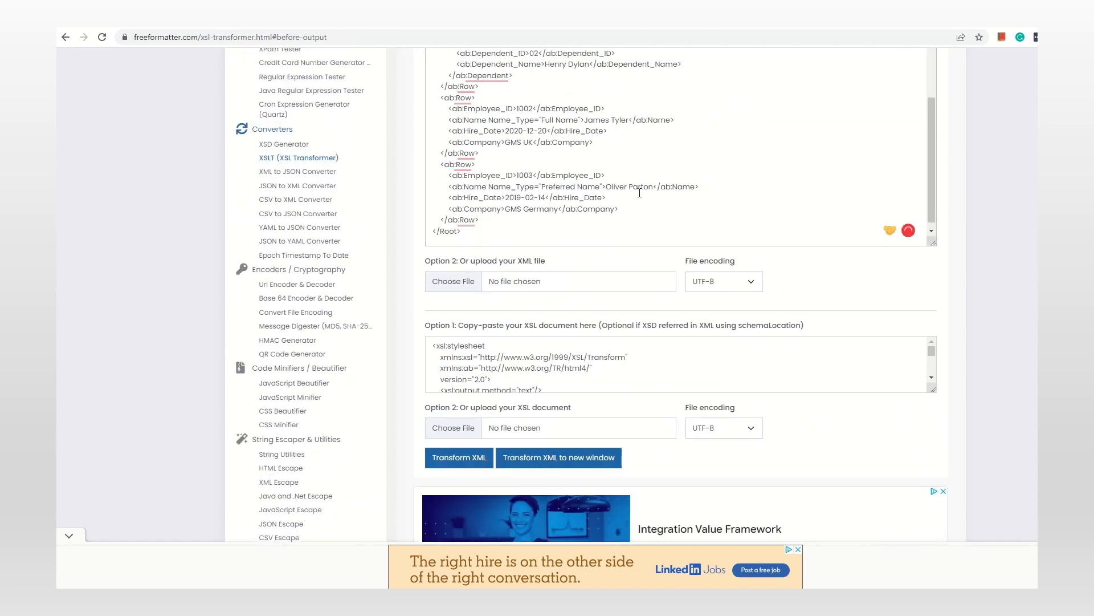
scroll(516, 178, up, 2)
double_click(516, 178)
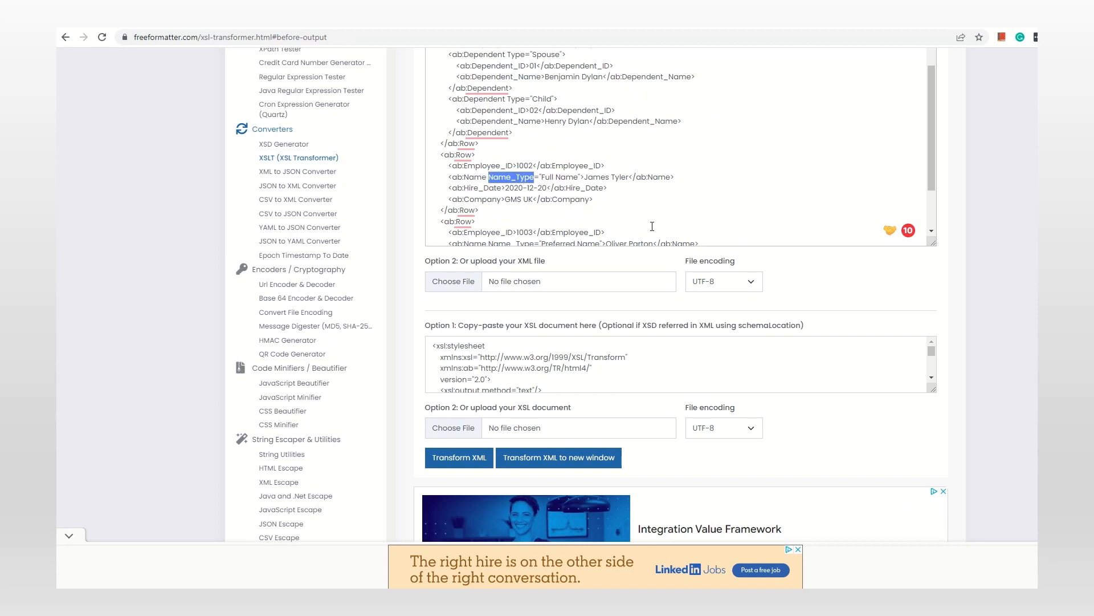
scroll(739, 310, down, 2)
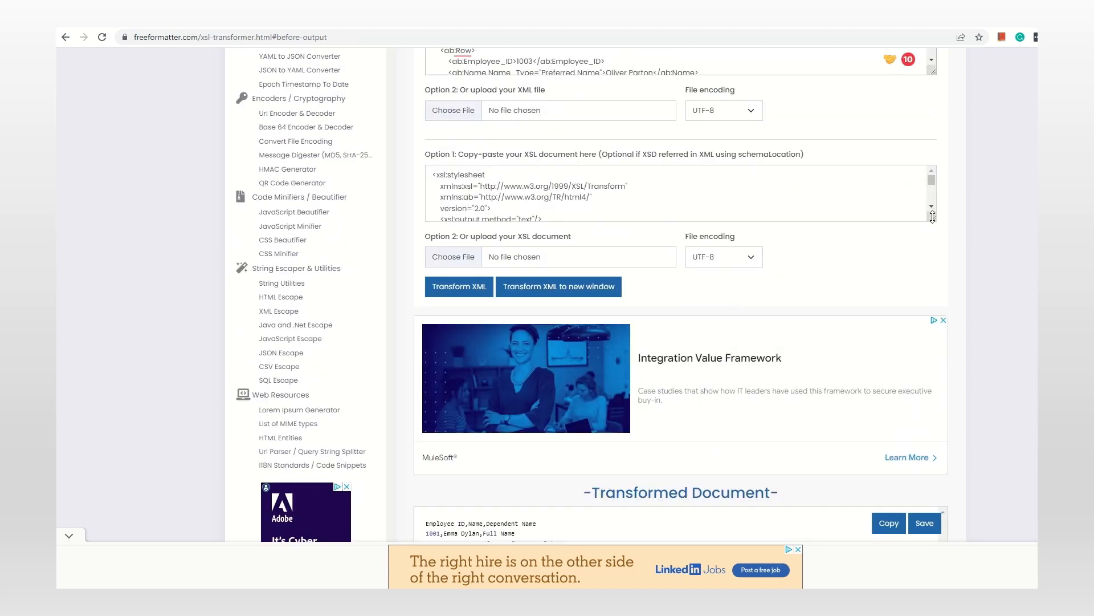
drag(933, 217, 933, 385)
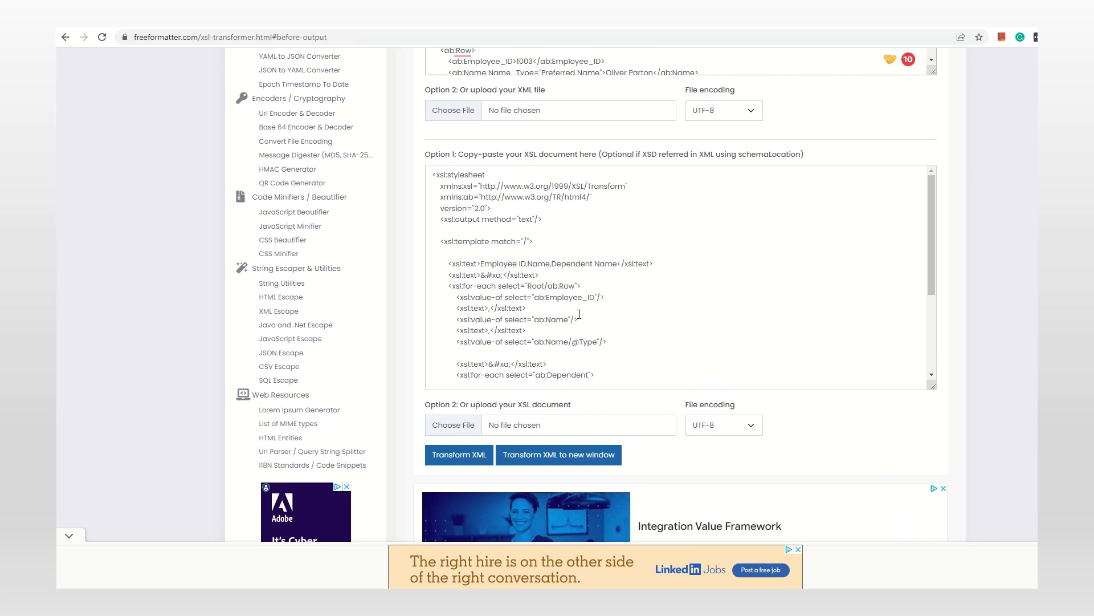
scroll(579, 315, down, 1)
click(581, 284)
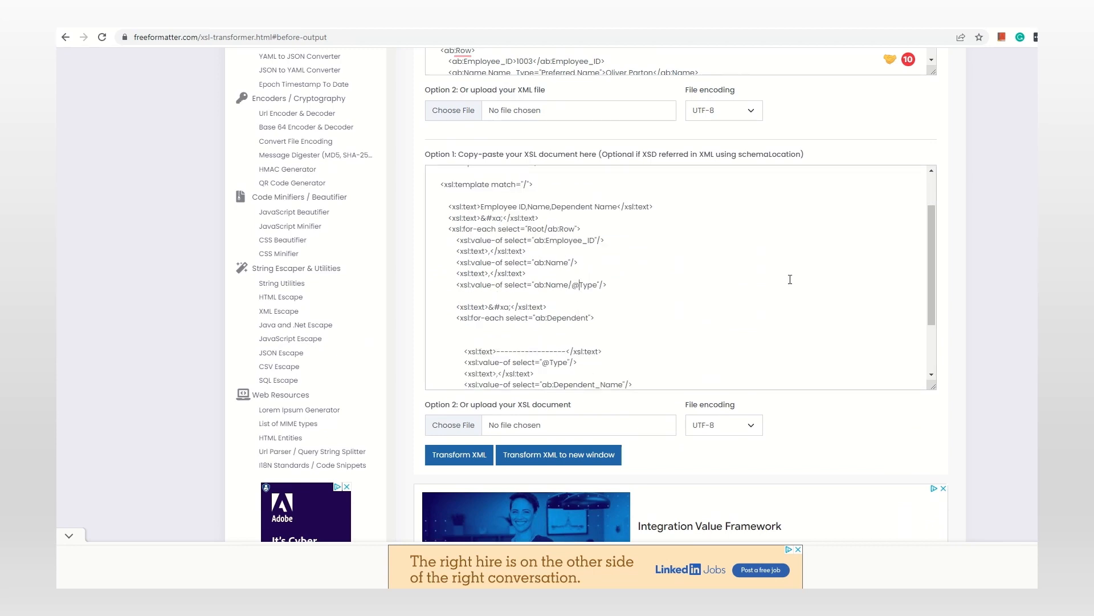
key(ctrl+shift+Right)
text(Name_Type)
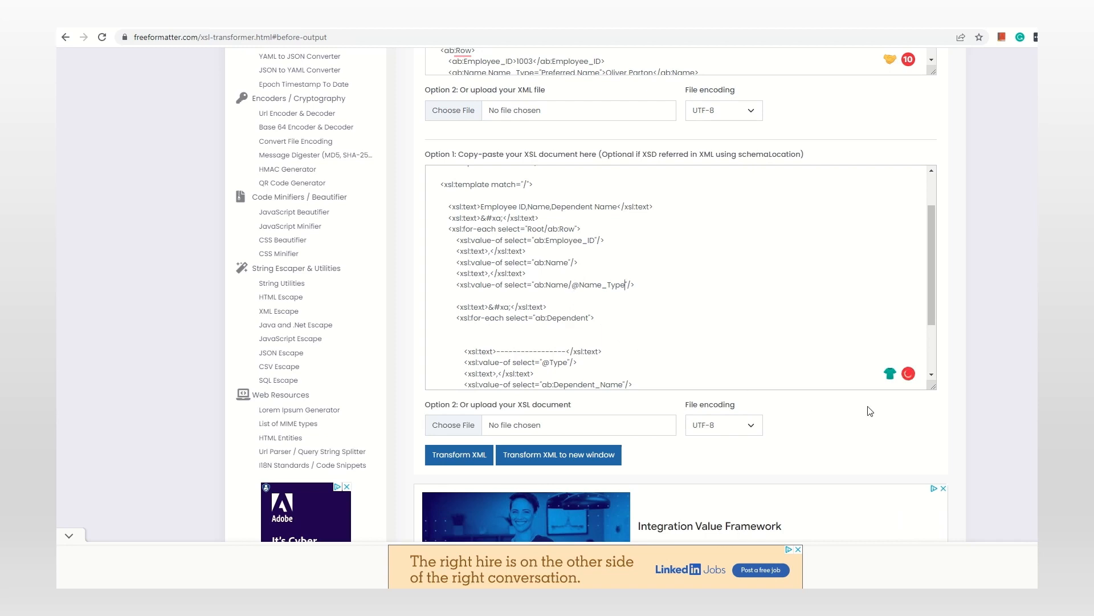
scroll(870, 411, down, 2)
Run the transformation and point out Legal Name and Preferred Name in the output
click(460, 283)
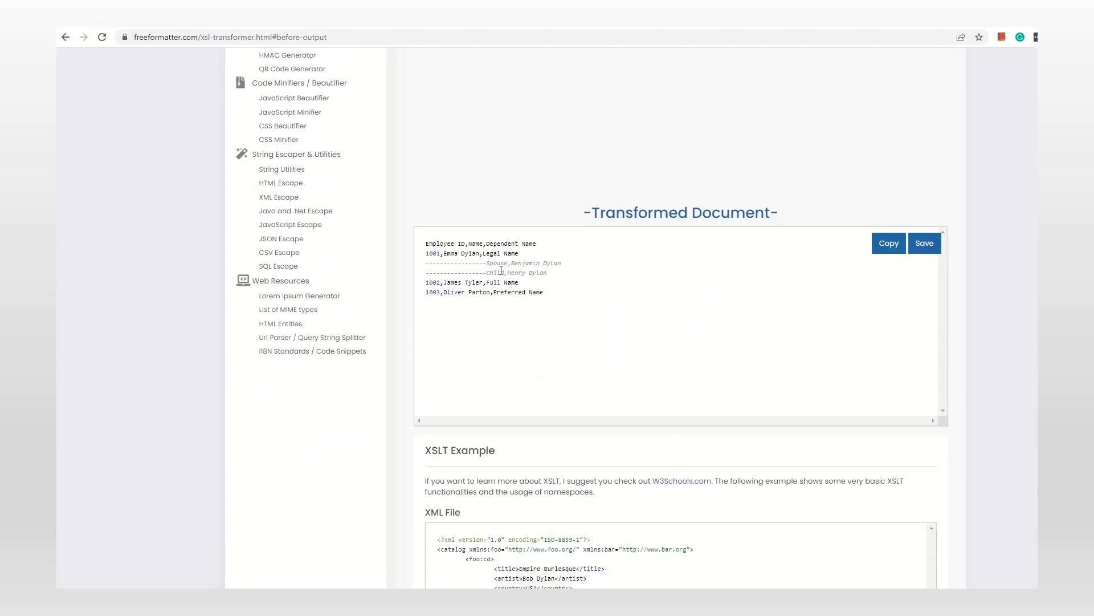
mouse_move(483, 253)
mouse_down()
mouse_move(520, 254)
mouse_move(519, 283)
mouse_move(545, 293)
mouse_up()
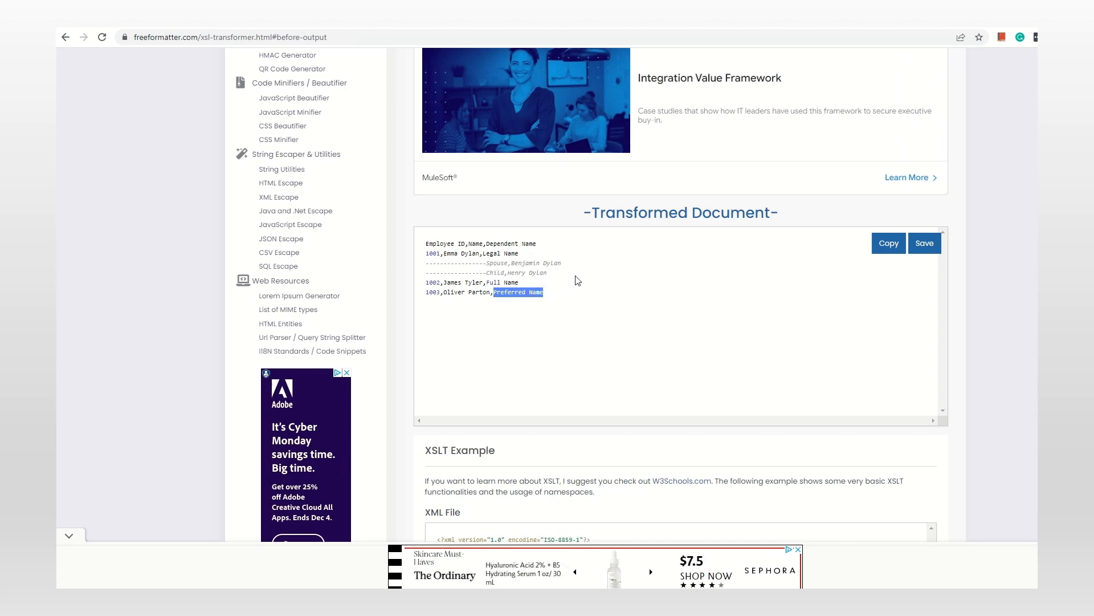
click(599, 292)
scroll(994, 315, up, 4)
scroll(995, 316, up, 1)
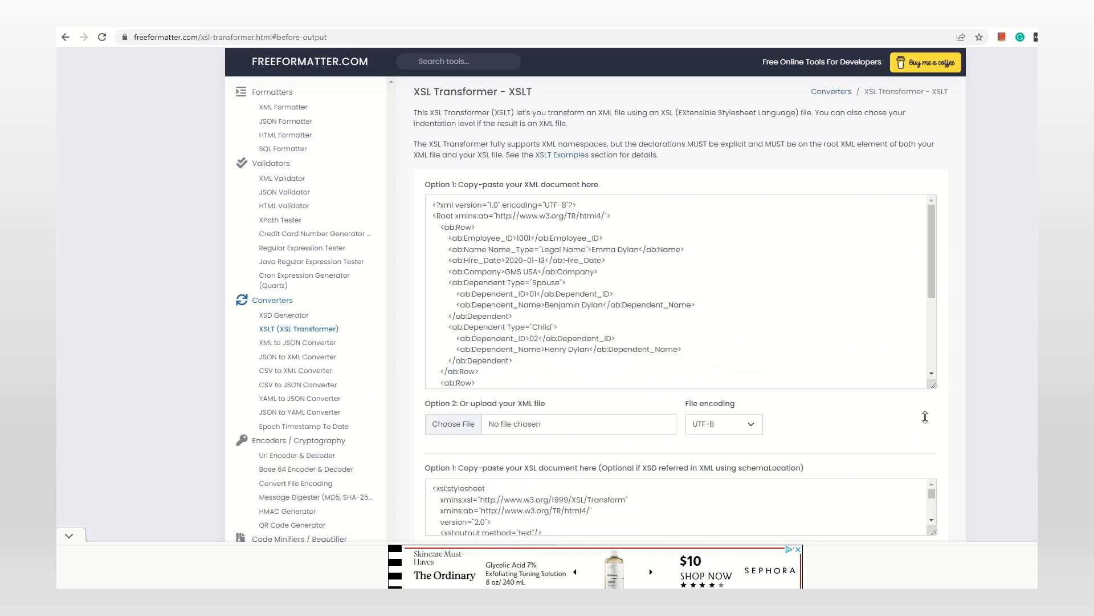
Point out the Spouse and Child dependent Type attributes in the XML input
drag(934, 248, 934, 462)
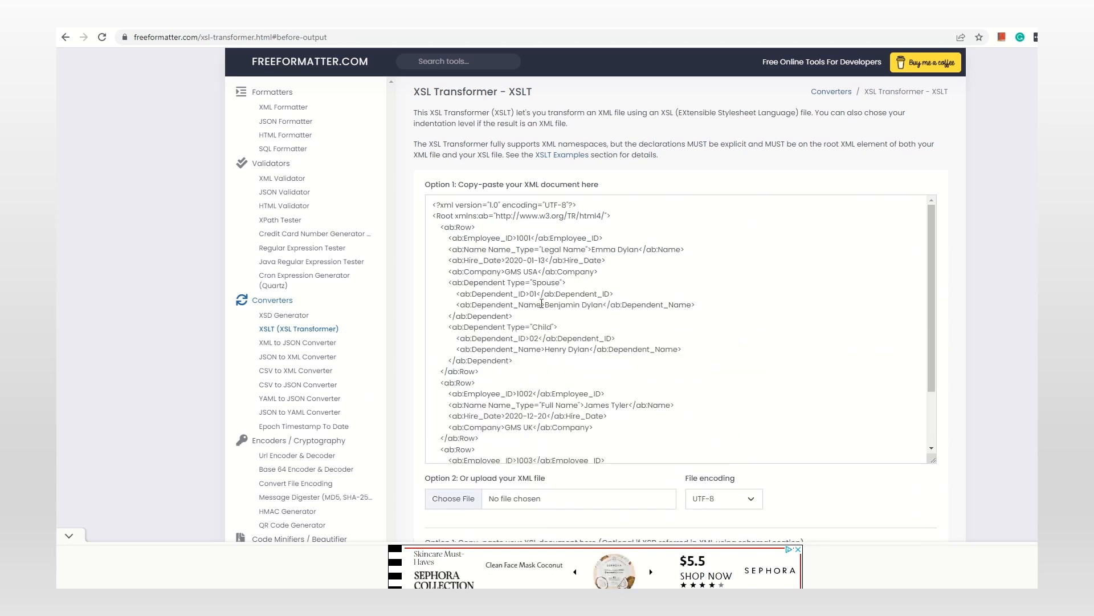
drag(507, 282, 564, 282)
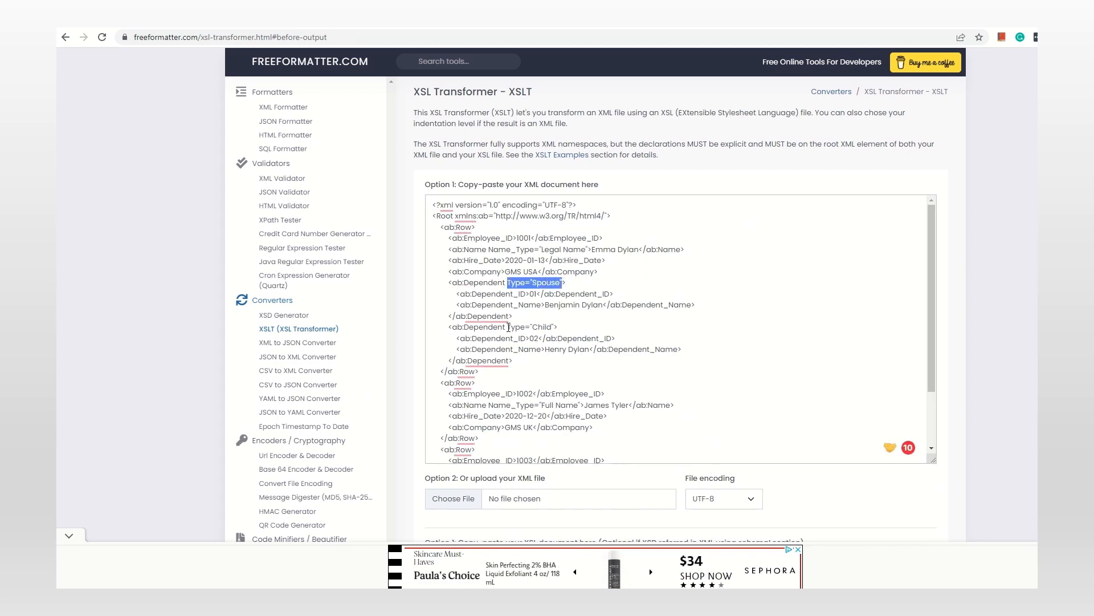
drag(508, 327, 554, 327)
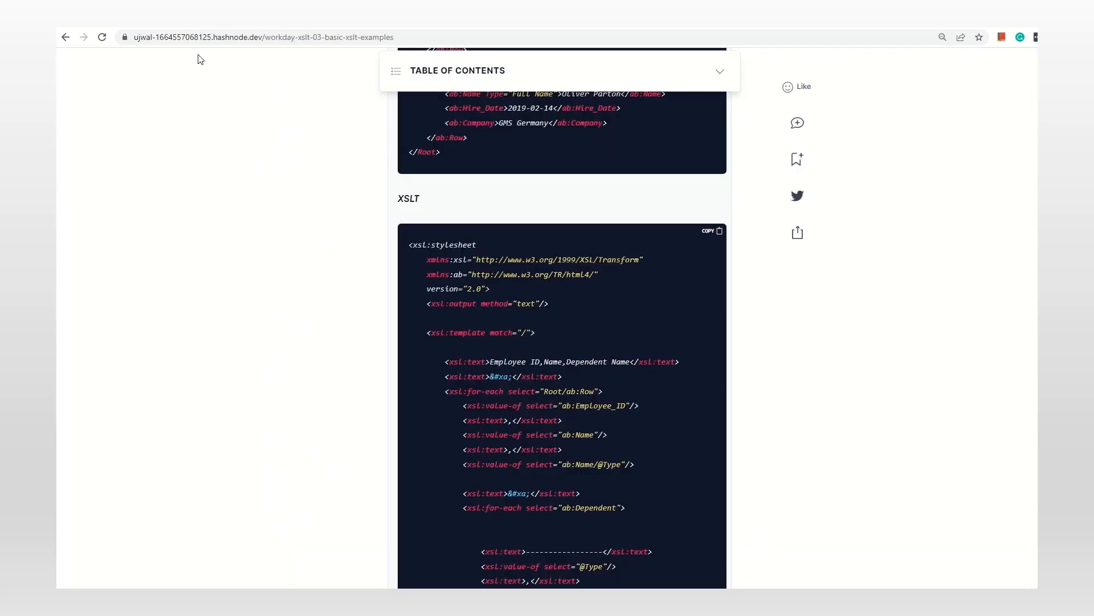
scroll(795, 344, down, 3)
scroll(795, 345, down, 2)
scroll(795, 345, down, 2)
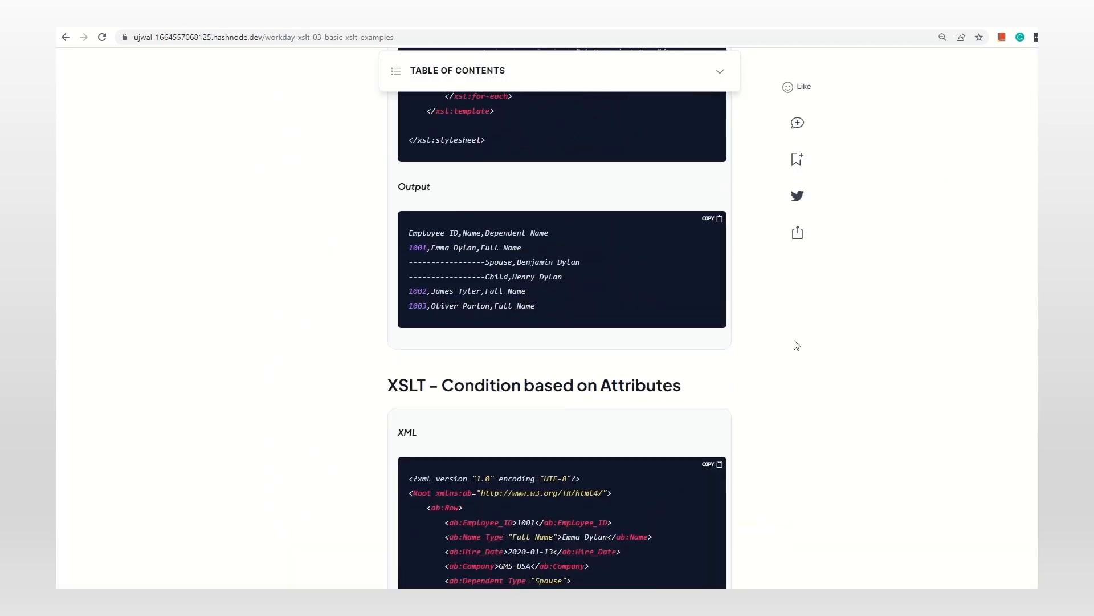
scroll(795, 345, down, 1)
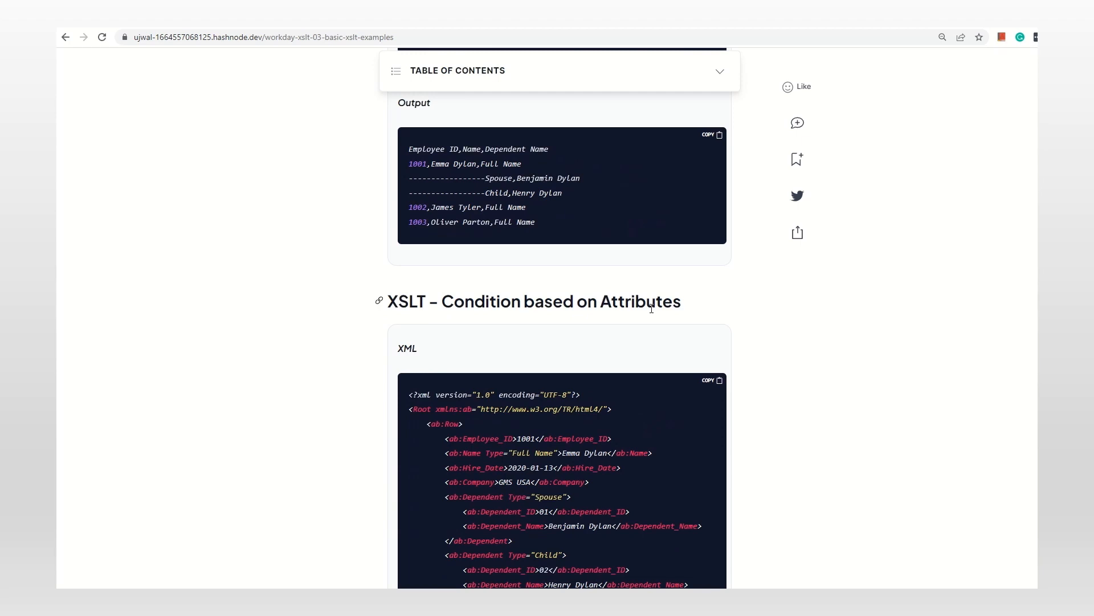
scroll(758, 360, down, 2)
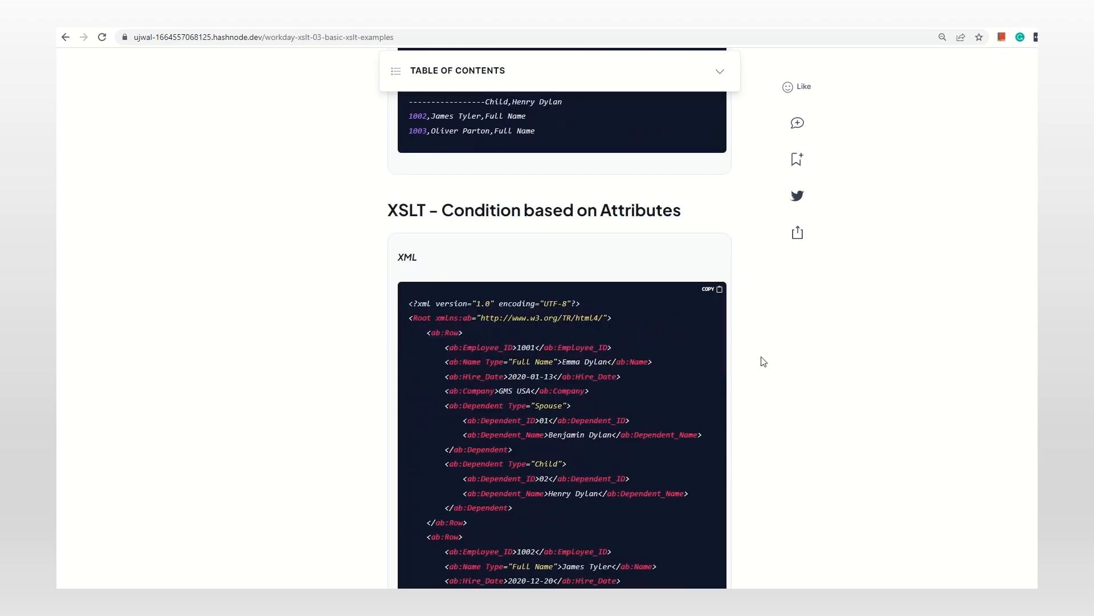
scroll(763, 361, down, 5)
scroll(764, 361, down, 3)
scroll(764, 362, down, 2)
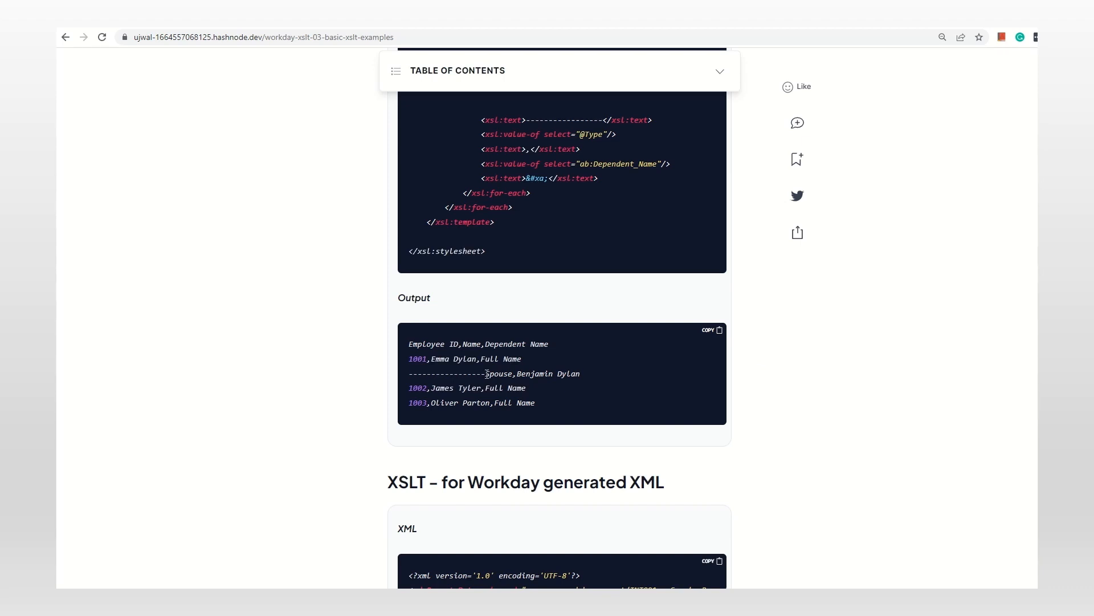
Point out Spouse in the article's attribute-condition output
drag(487, 374, 514, 375)
click(541, 396)
double_click(501, 376)
click(523, 377)
scroll(778, 373, up, 2)
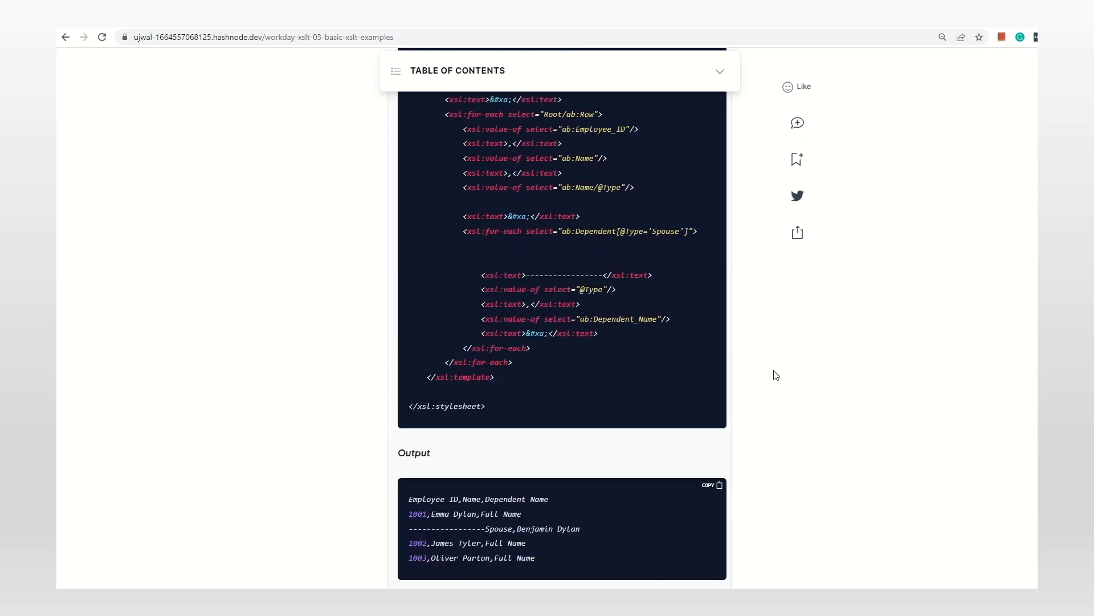
scroll(775, 374, down, 1)
scroll(775, 375, up, 1)
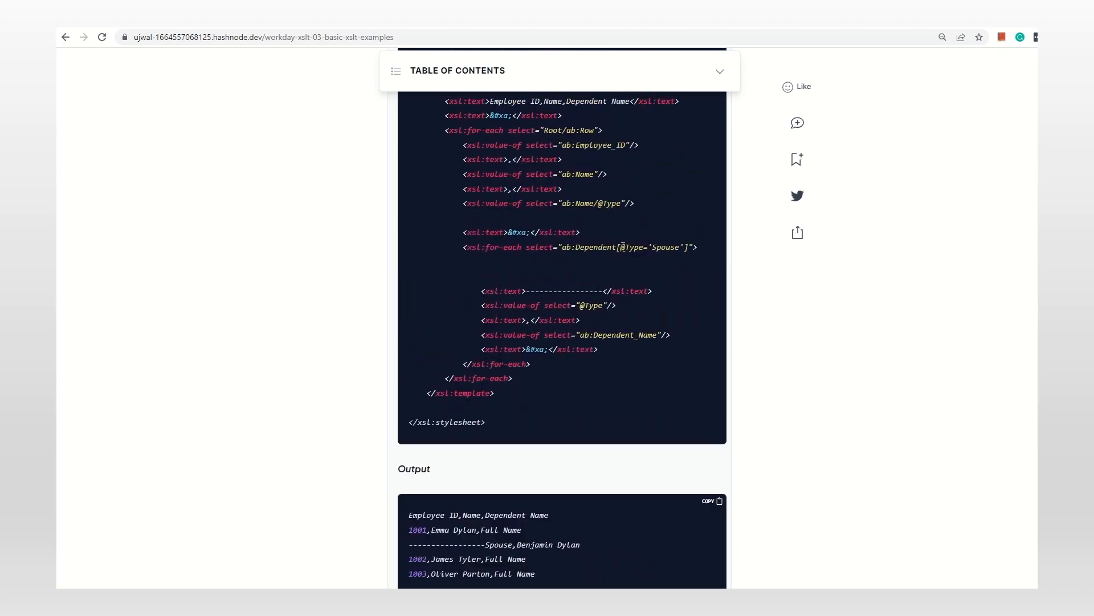
double_click(620, 248)
click(622, 247)
double_click(619, 248)
double_click(685, 246)
double_click(618, 248)
double_click(687, 247)
double_click(623, 247)
scroll(763, 291, up, 1)
scroll(763, 294, up, 3)
scroll(764, 297, up, 3)
scroll(764, 297, up, 1)
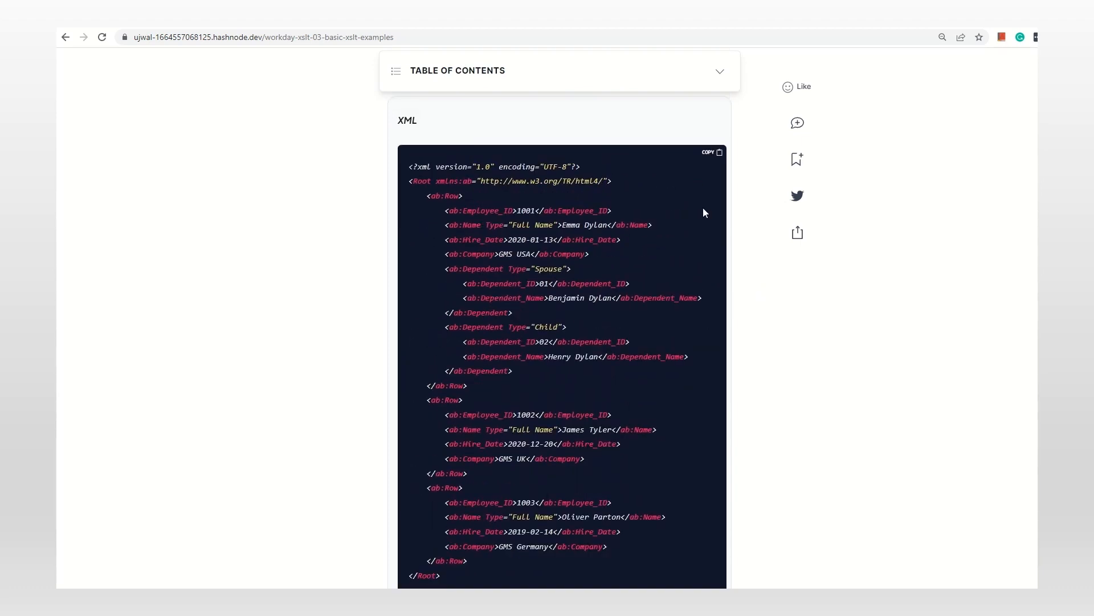
Replace the XML input with the article's Spouse-condition sample XML
click(717, 158)
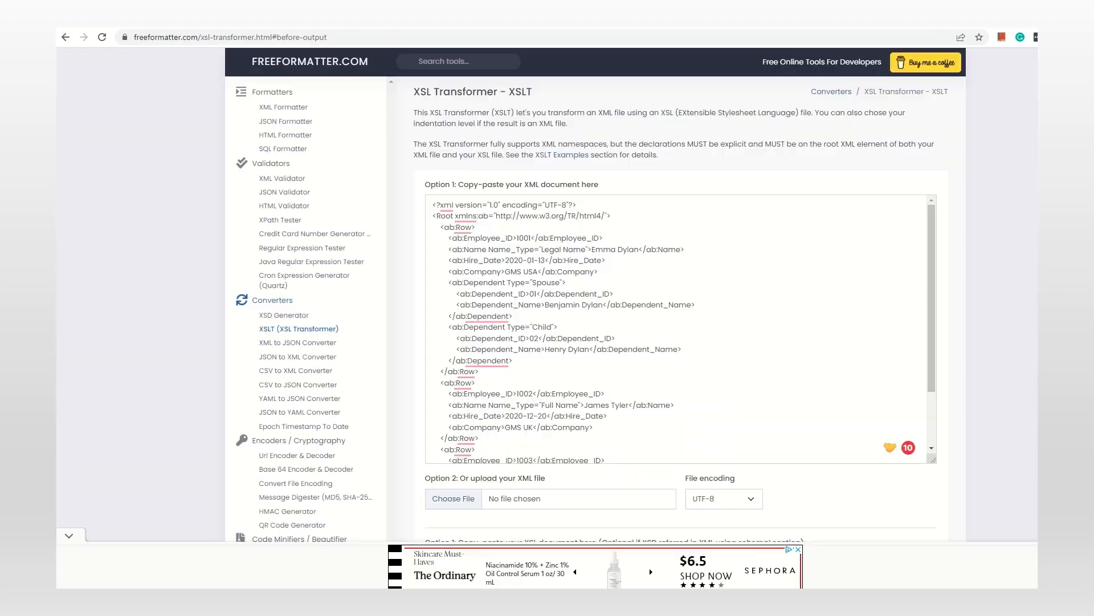
key(ctrl+a)
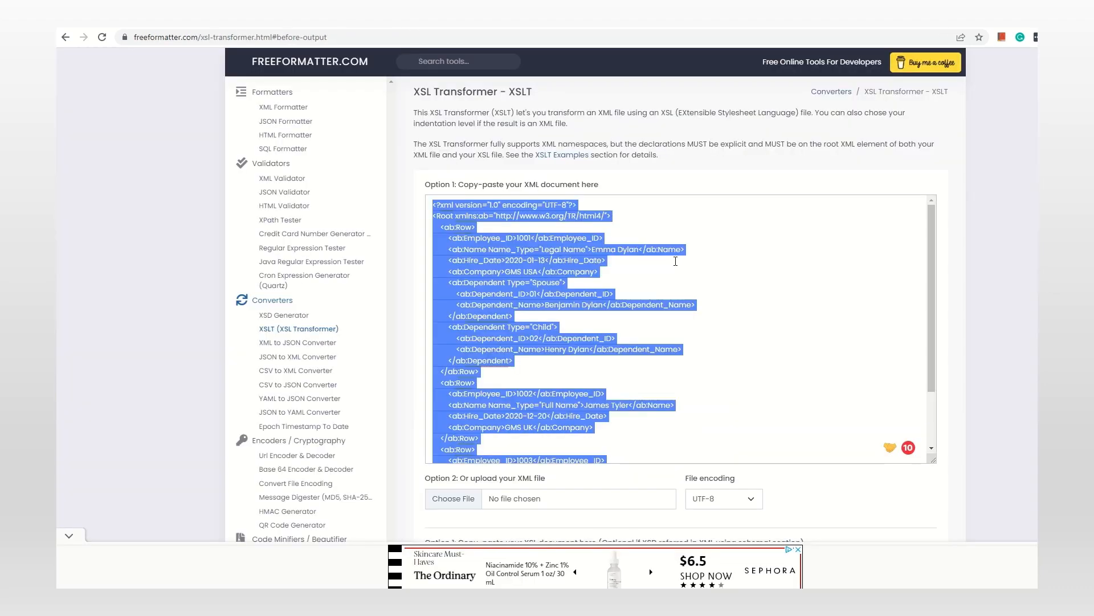
key(BackSpace)
key(ctrl+v)
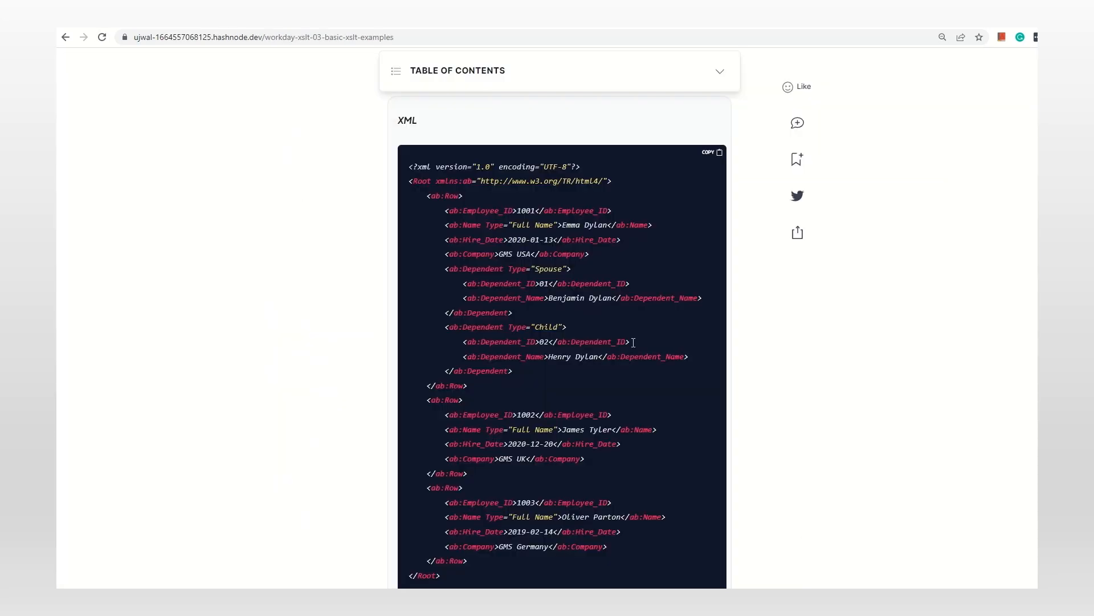
scroll(770, 339, down, 5)
Replace the stylesheet with the article's XSLT, run it and point out Spouse in the output
click(713, 258)
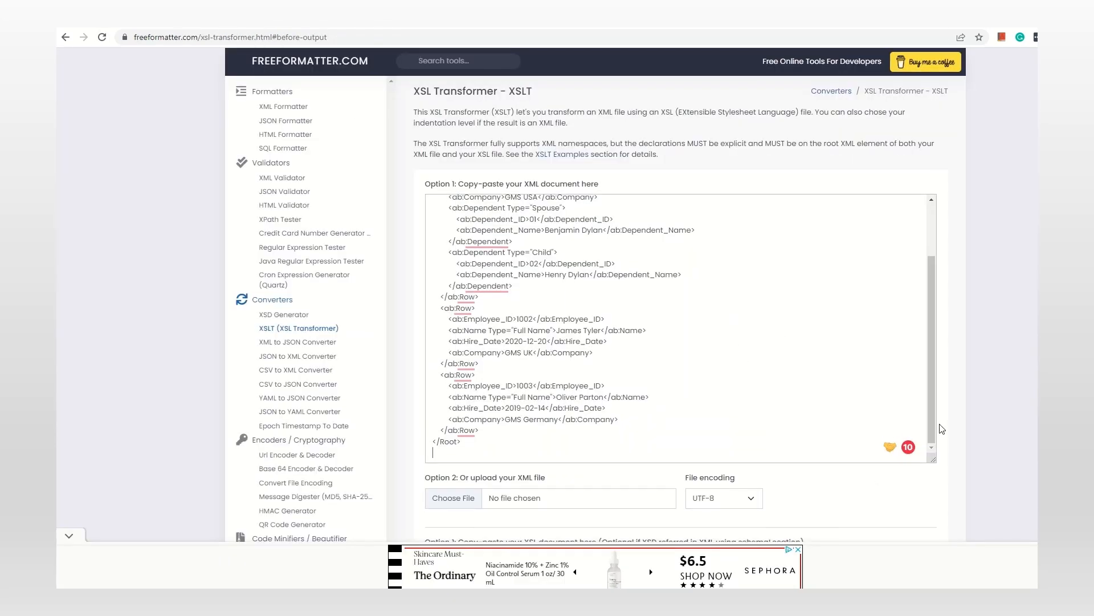
scroll(746, 370, down, 4)
key(ctrl+a)
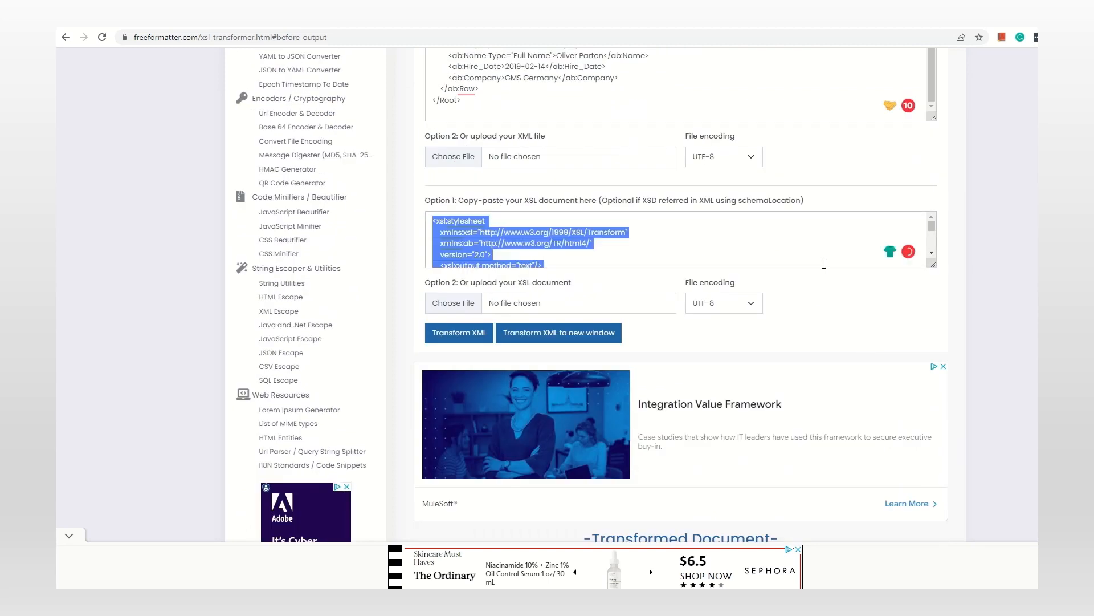
key(ctrl+v)
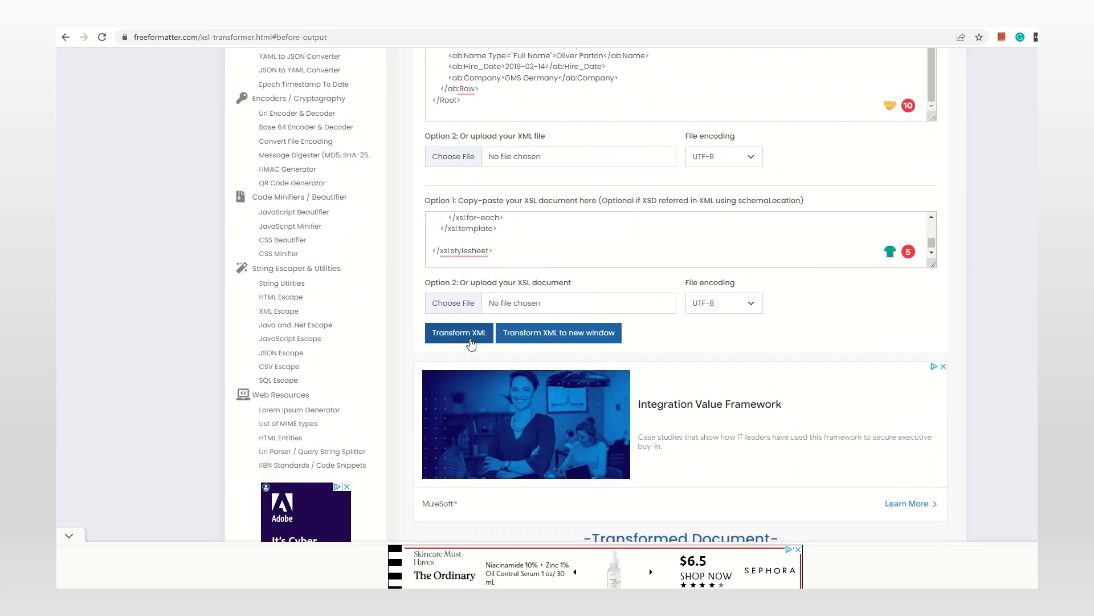
click(471, 342)
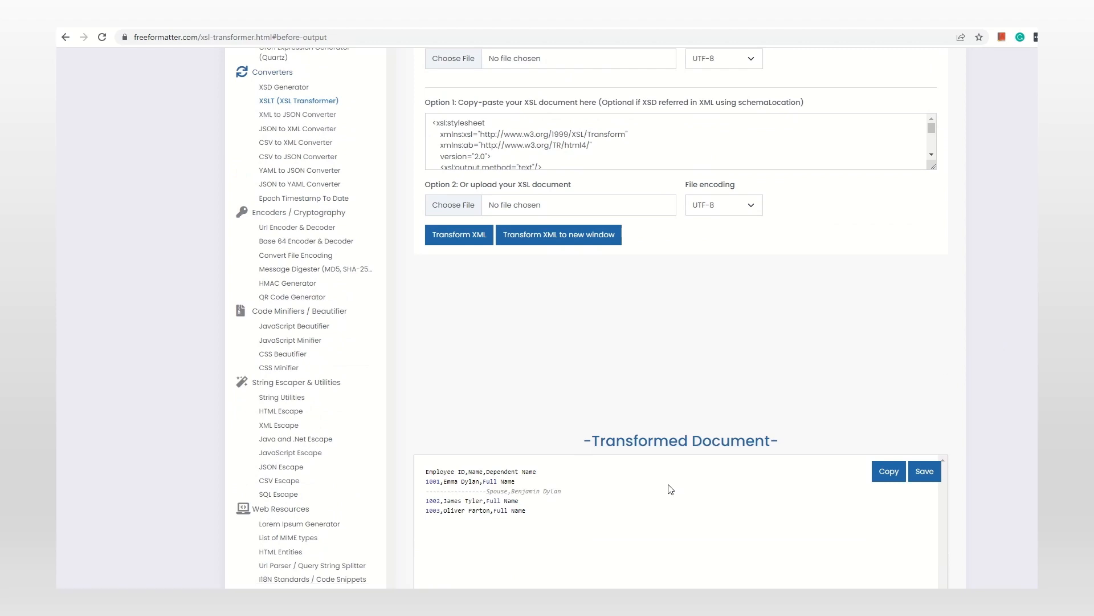
scroll(670, 486, down, 2)
double_click(497, 320)
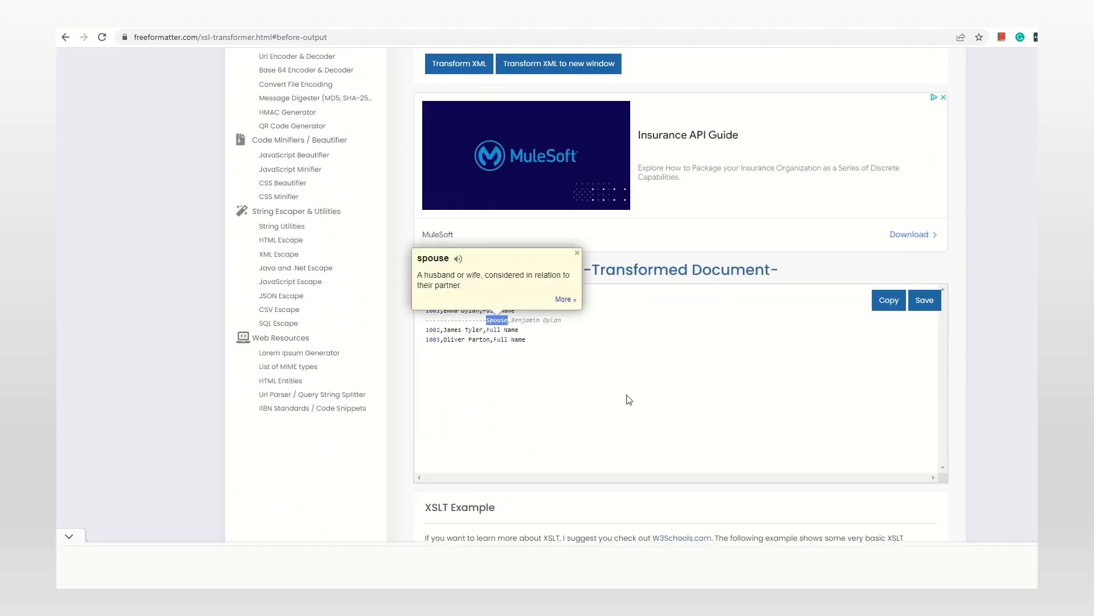
Change the stylesheet's for-each dependent filter from Type='Spouse' to Type='Child'
click(984, 342)
scroll(985, 343, up, 5)
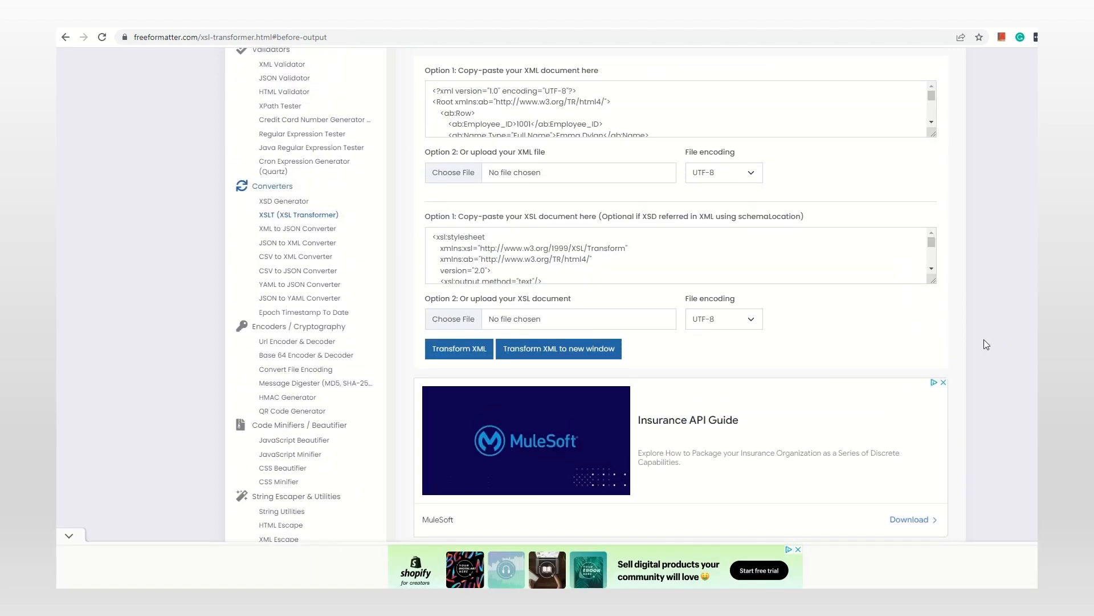
drag(933, 248, 933, 502)
drag(499, 360, 447, 325)
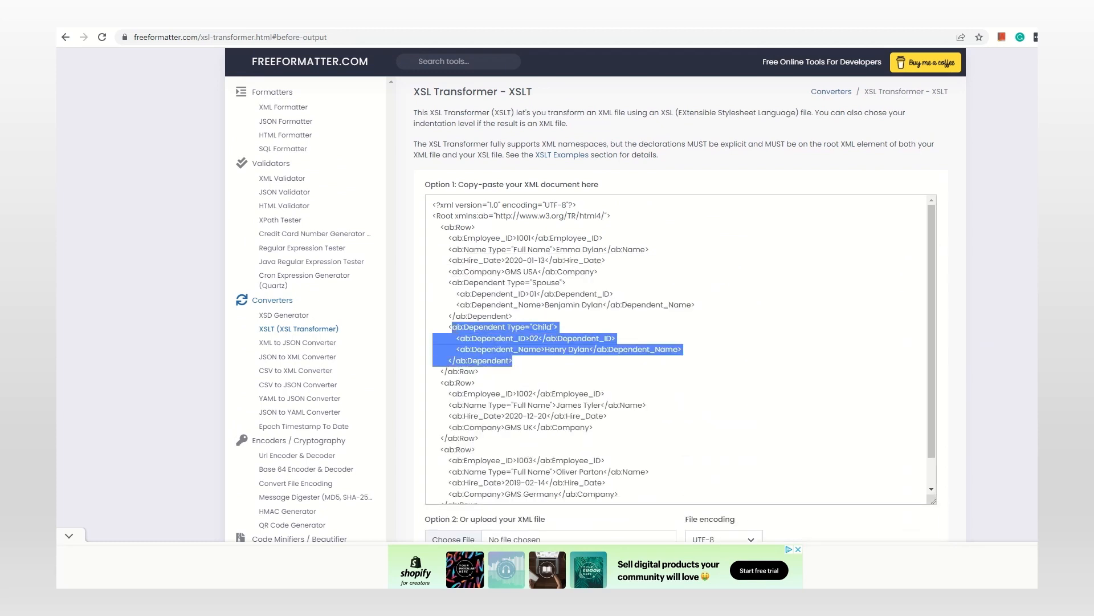
click(863, 336)
scroll(864, 336, down, 1)
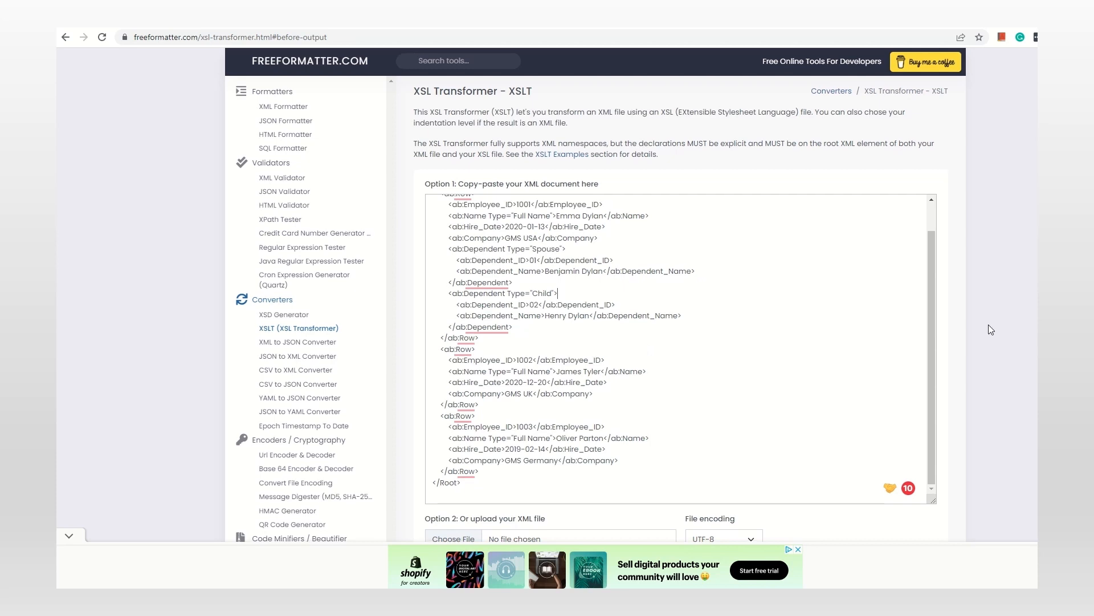
scroll(989, 325, down, 4)
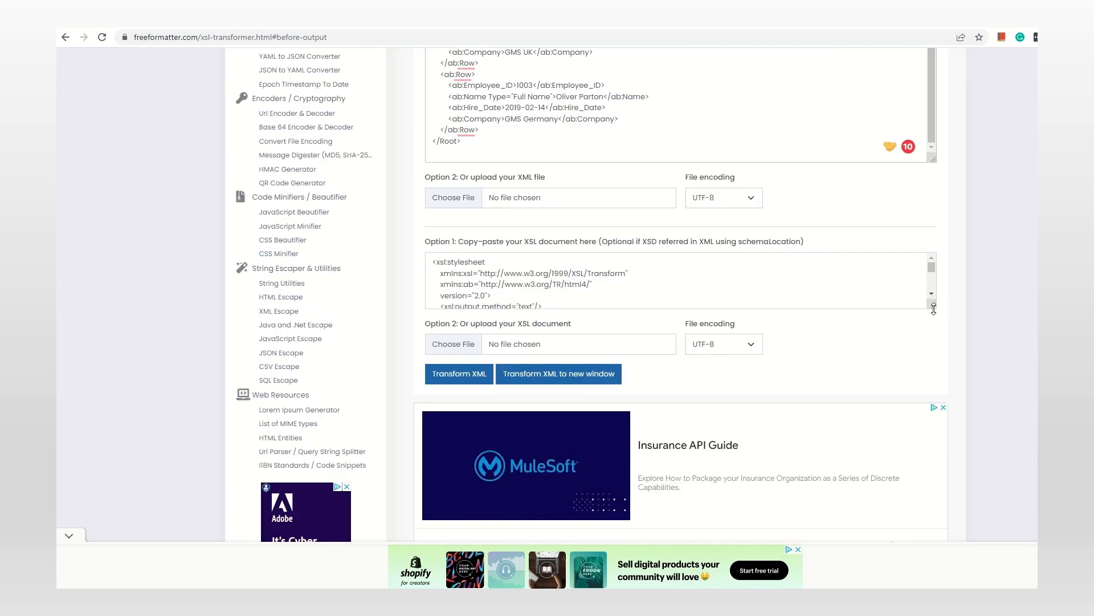
drag(936, 314, 933, 512)
scroll(585, 362, down, 3)
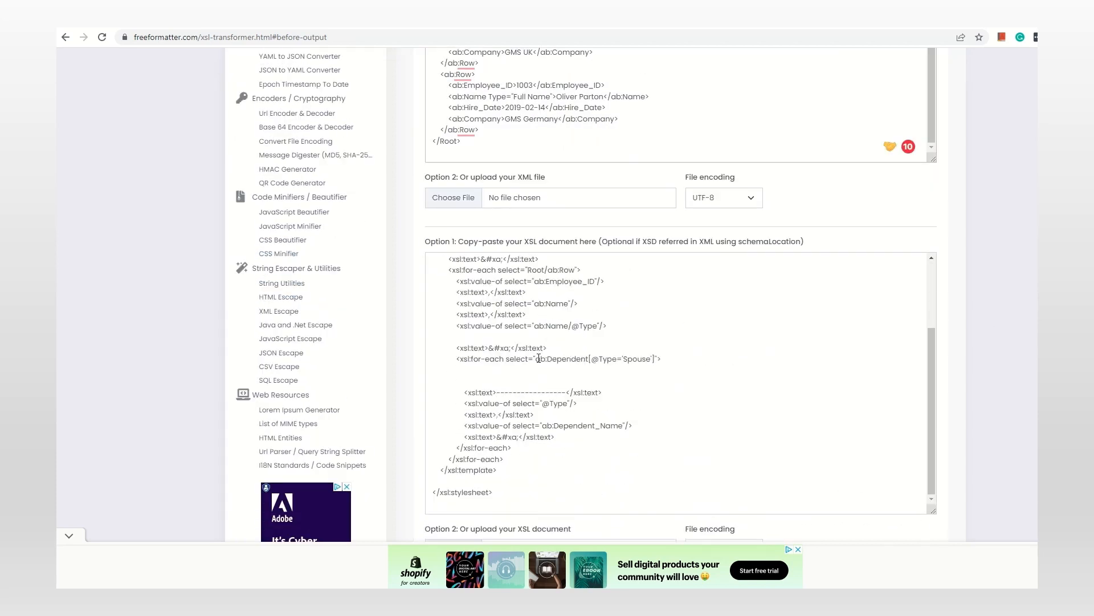
double_click(625, 358)
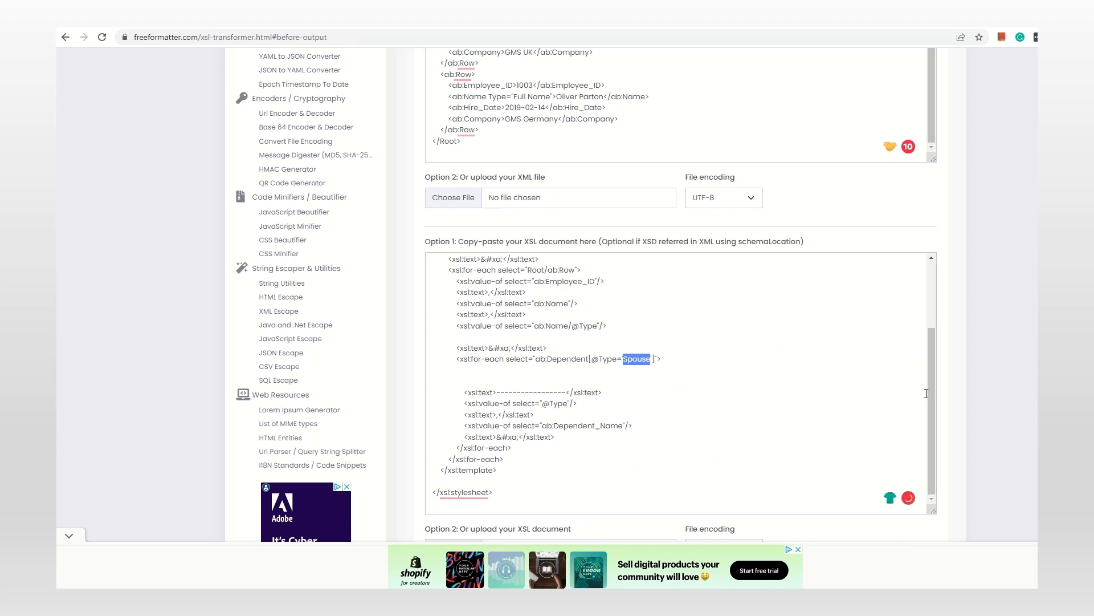
click(946, 392)
scroll(945, 391, down, 3)
scroll(827, 394, down, 3)
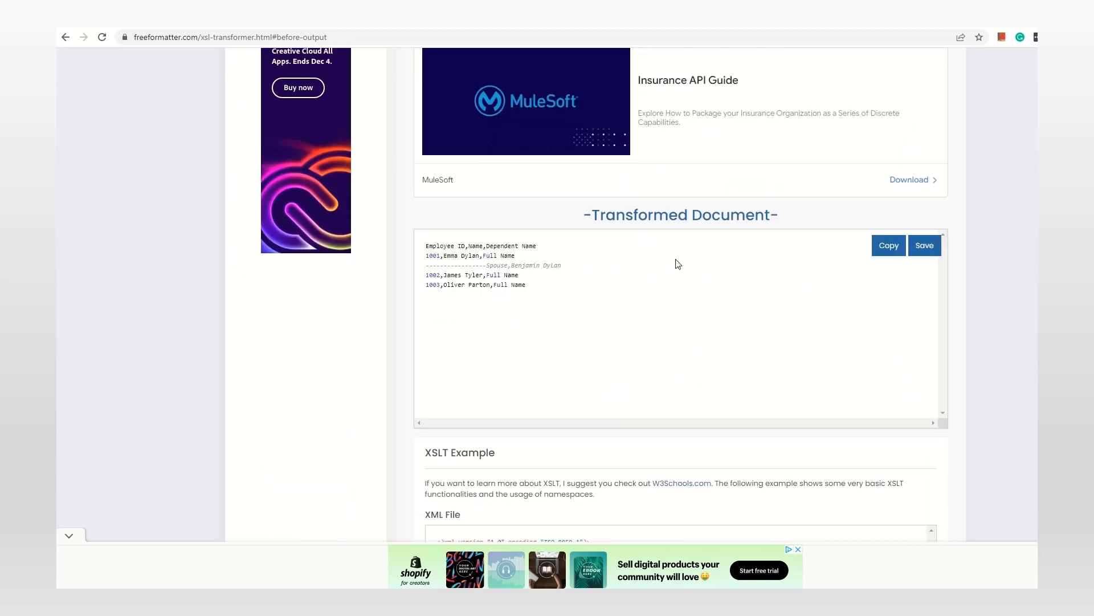
scroll(1005, 285, up, 2)
scroll(997, 287, up, 2)
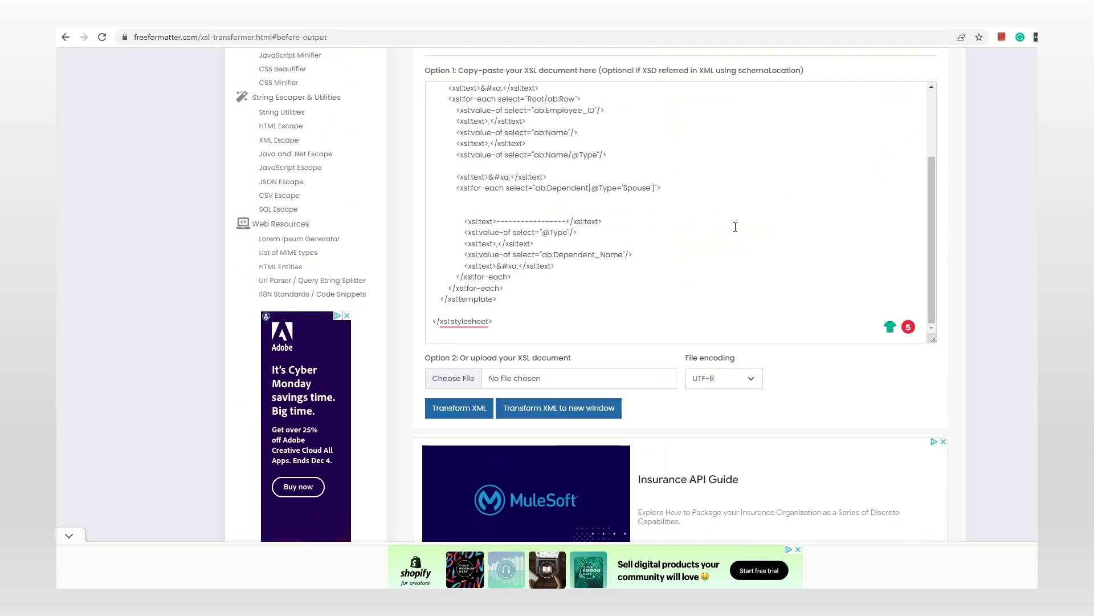
double_click(637, 187)
text(Chil)
text(d)
scroll(464, 379, down, 2)
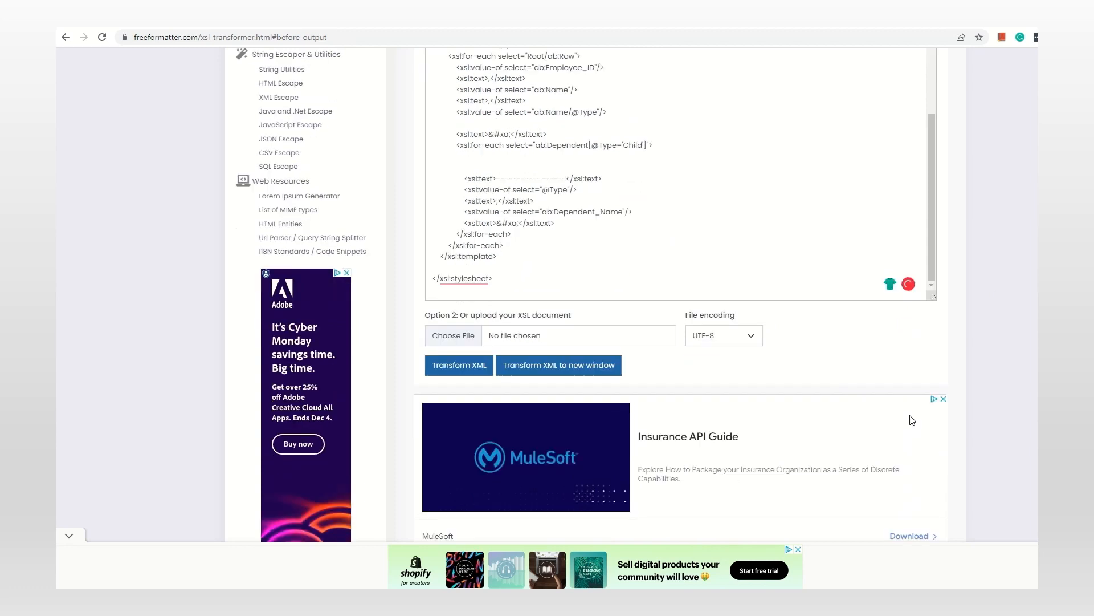
scroll(464, 452, down, 1)
click(460, 238)
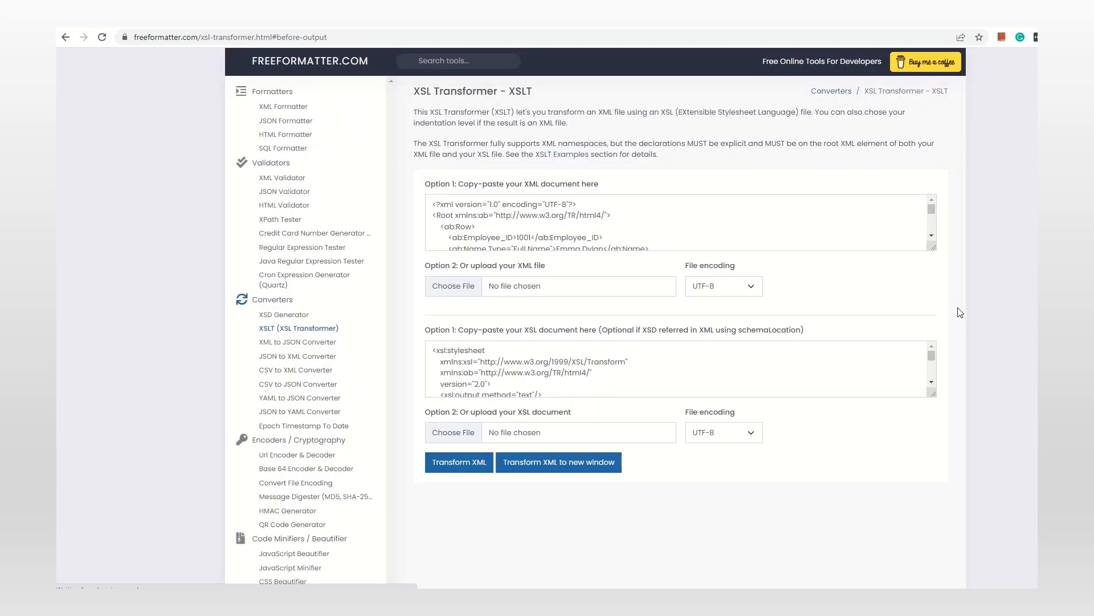
double_click(494, 463)
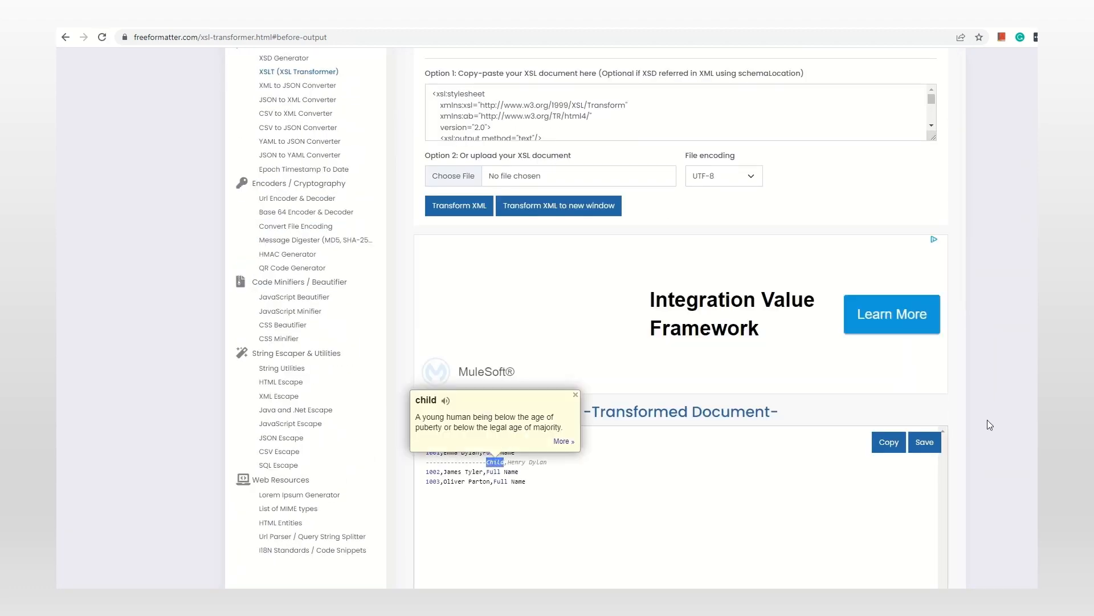
click(998, 406)
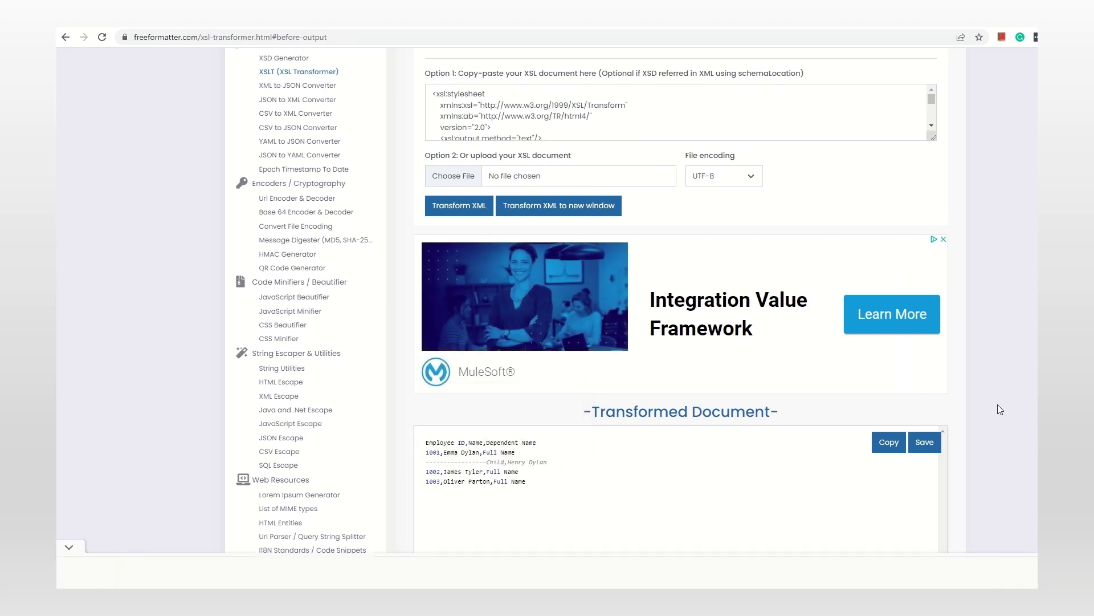
double_click(496, 462)
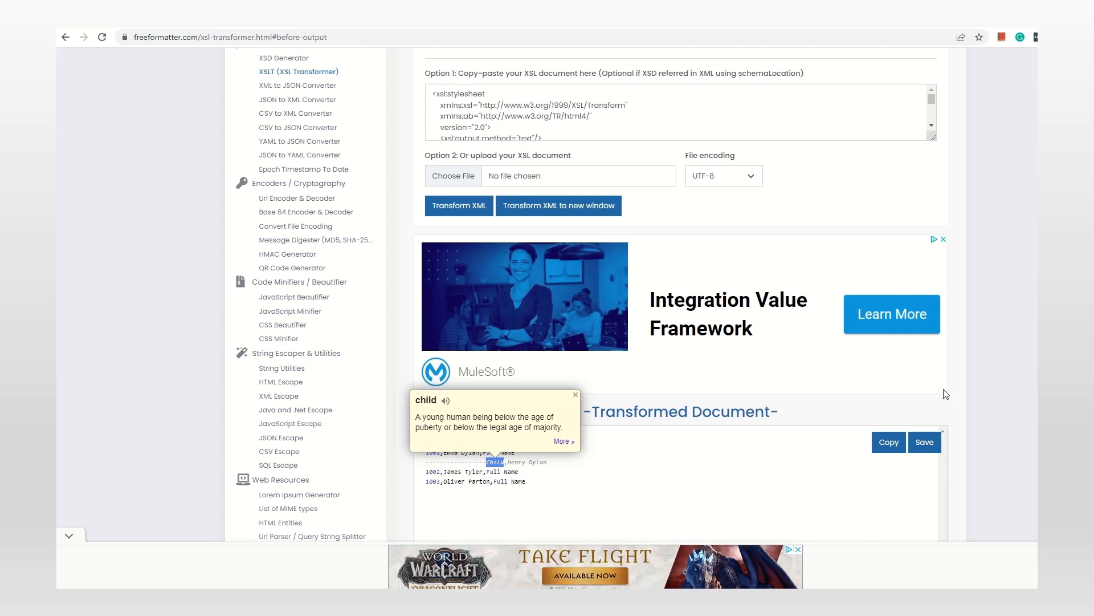
click(723, 463)
double_click(490, 463)
click(991, 454)
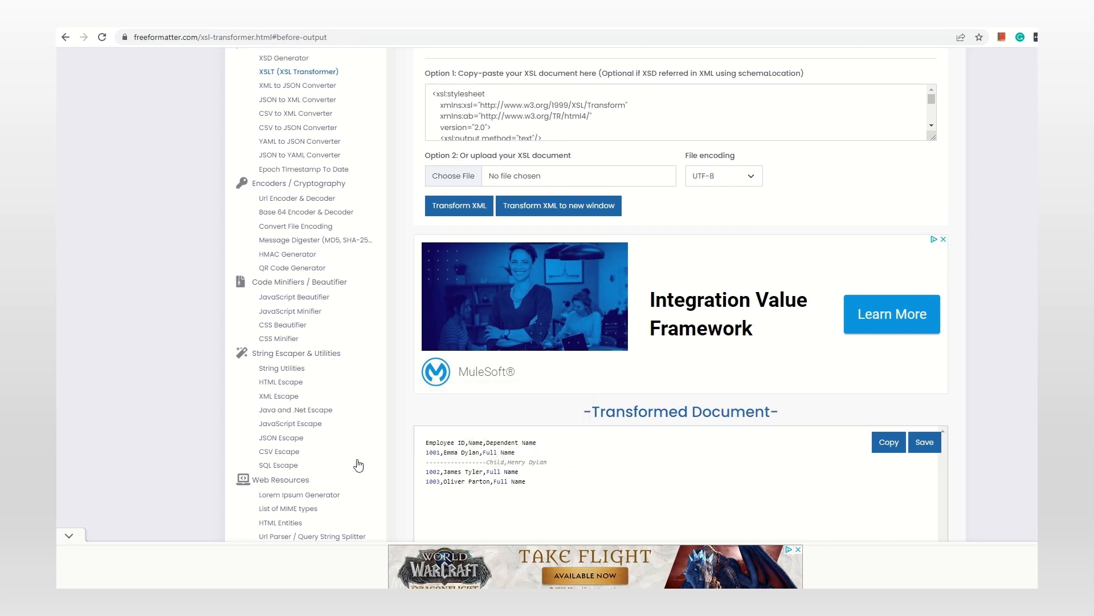
Return to the article and point out the XSLT for Workday generated XML heading
click(155, 28)
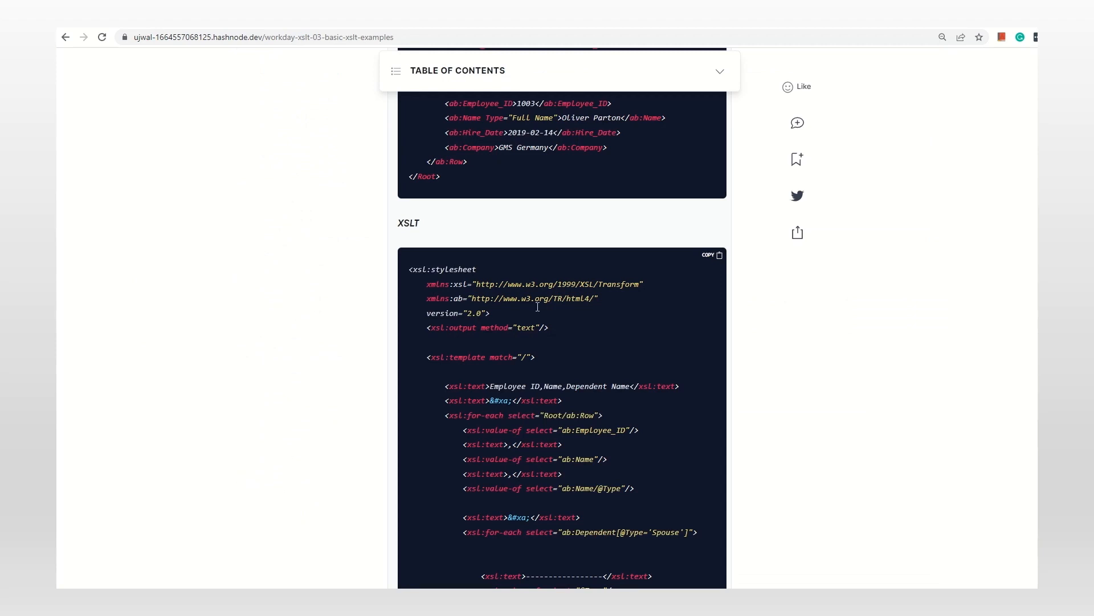
scroll(752, 374, down, 3)
scroll(753, 374, down, 2)
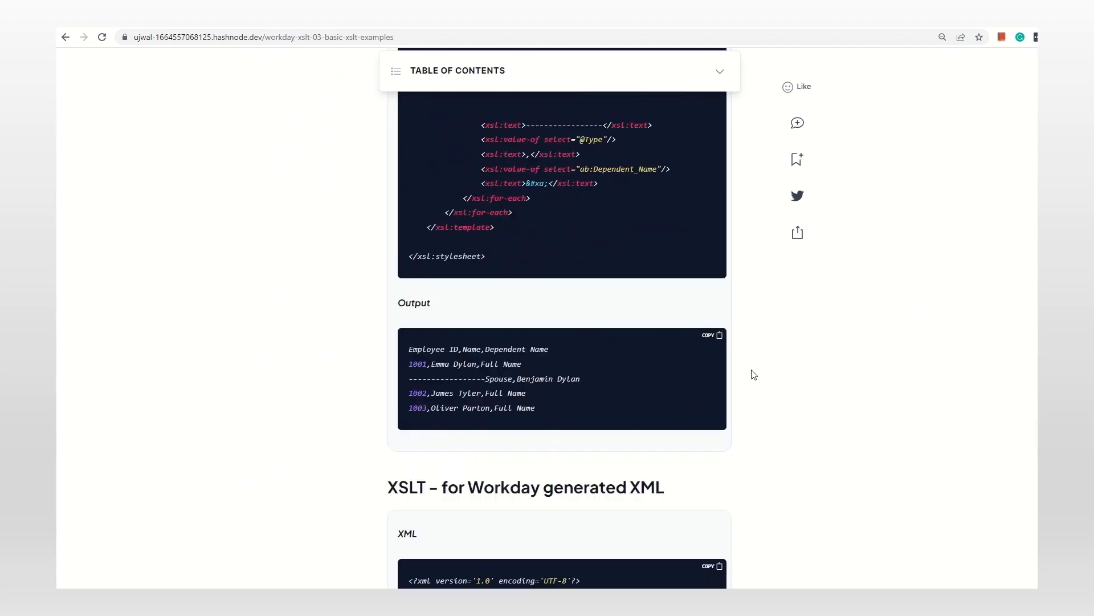
scroll(753, 374, down, 2)
scroll(753, 374, down, 1)
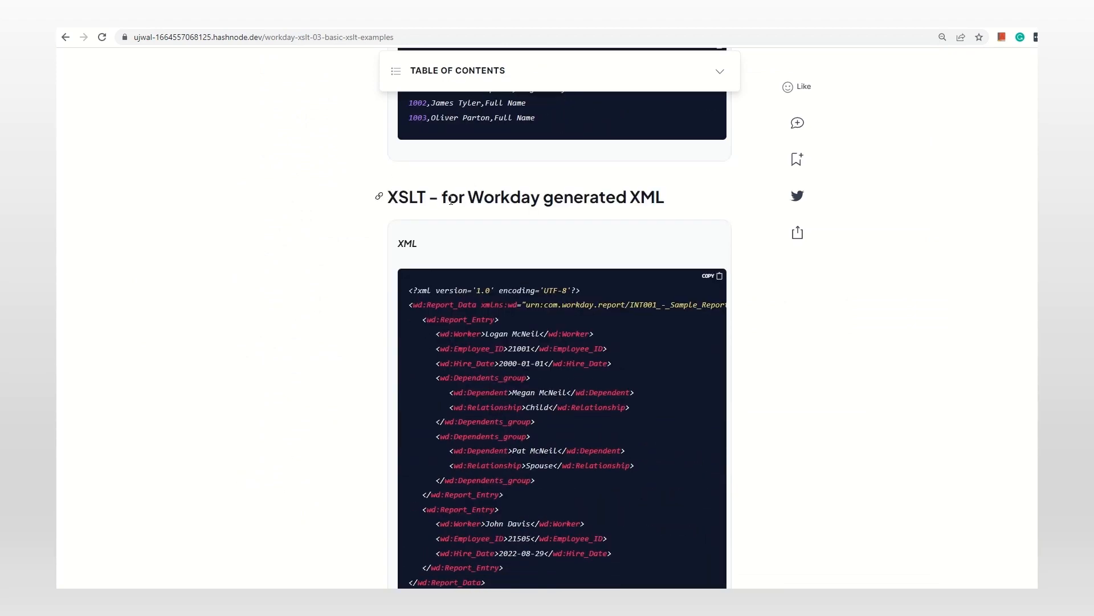
drag(448, 199, 671, 199)
click(758, 261)
scroll(753, 364, down, 1)
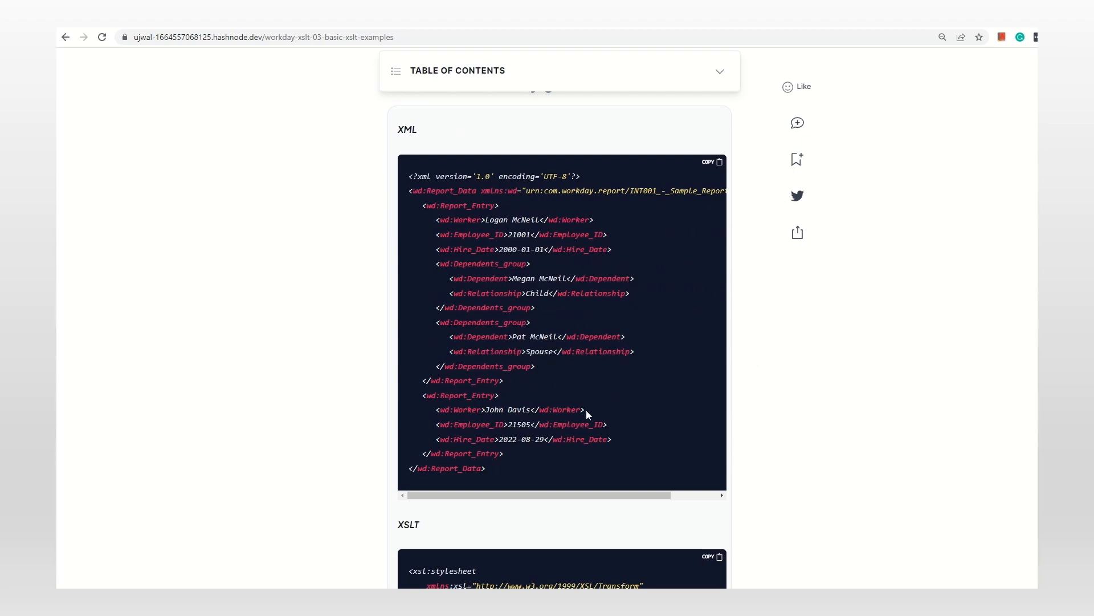
scroll(760, 430, down, 2)
scroll(760, 429, down, 2)
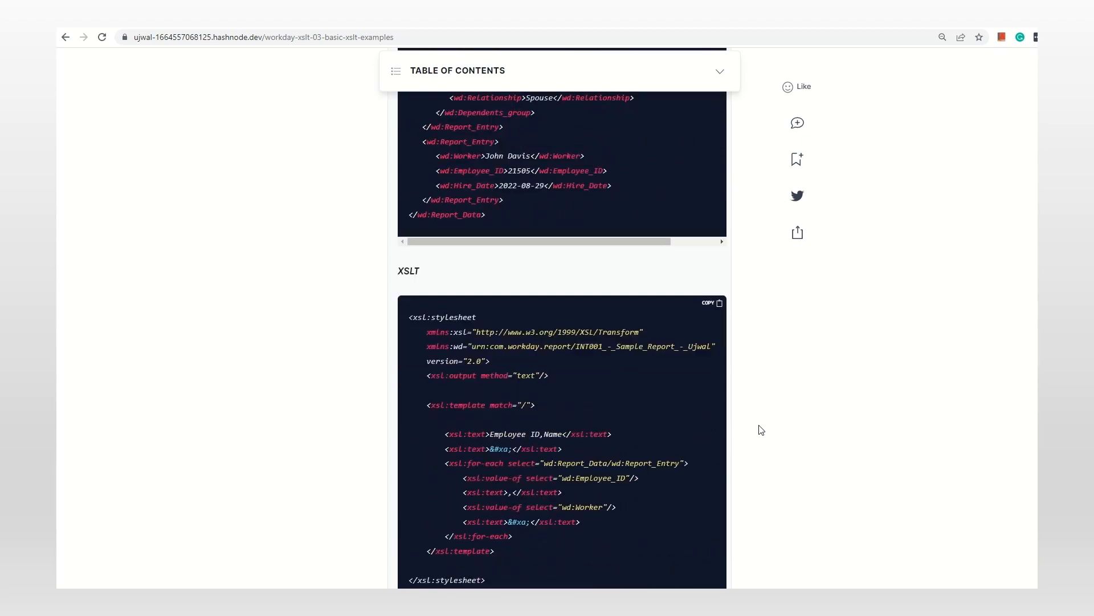
scroll(760, 429, up, 1)
scroll(760, 430, up, 3)
scroll(760, 430, up, 1)
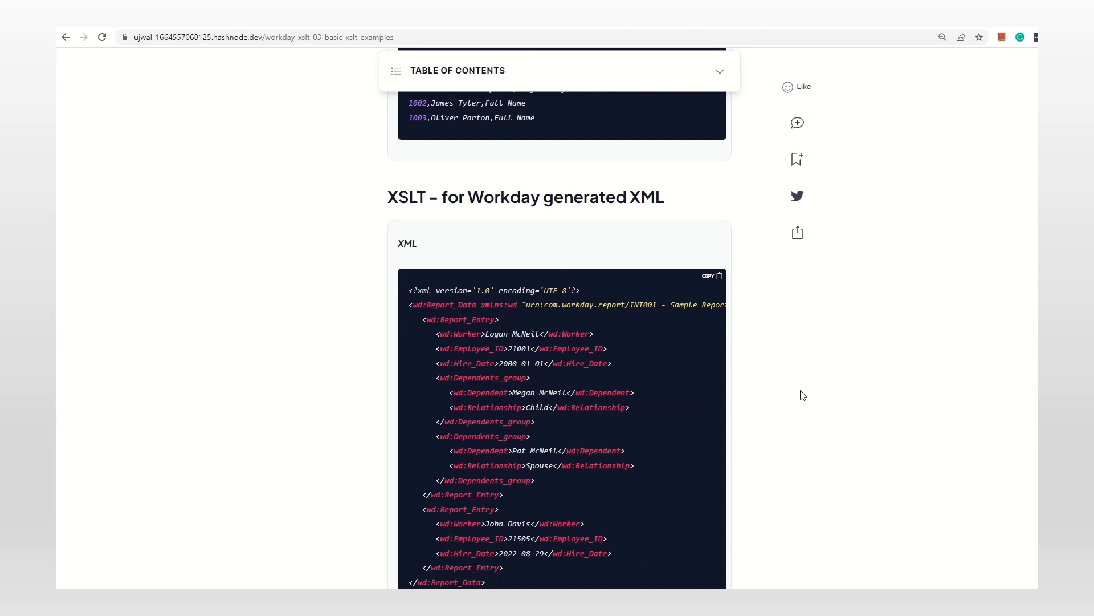
scroll(802, 394, down, 3)
scroll(803, 394, down, 4)
scroll(801, 394, down, 2)
scroll(801, 394, up, 3)
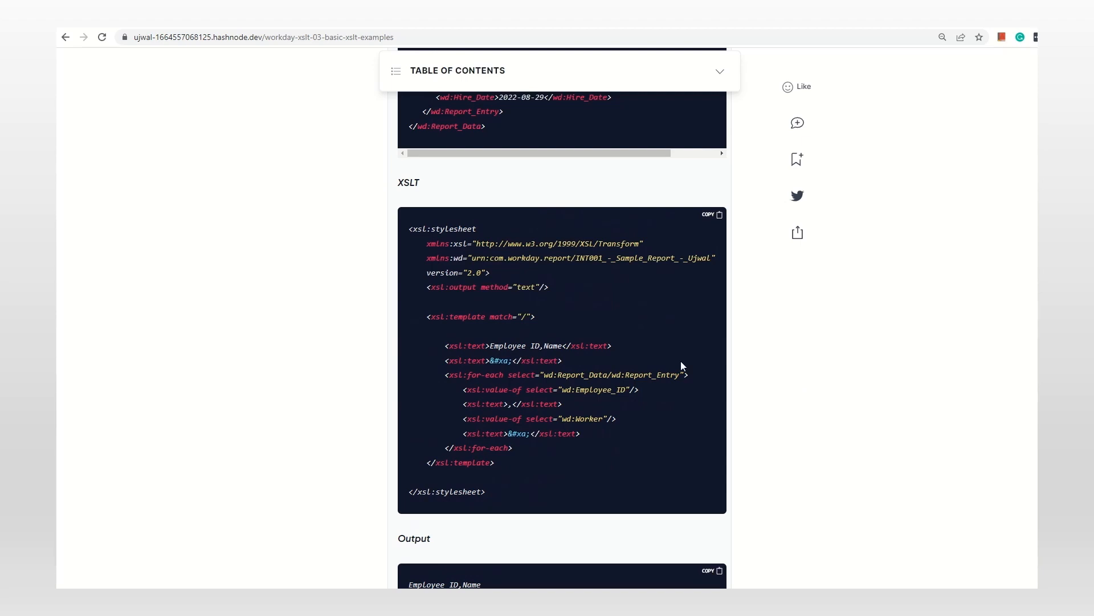
scroll(762, 286, up, 5)
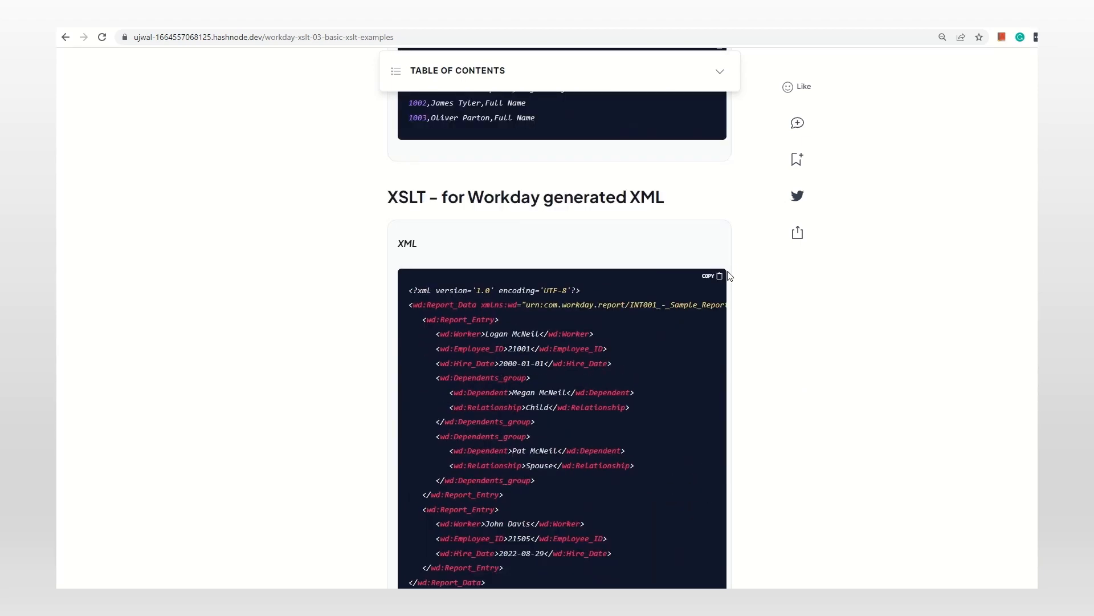
Replace the transformer's XML input with the article's Workday XML example
click(294, 30)
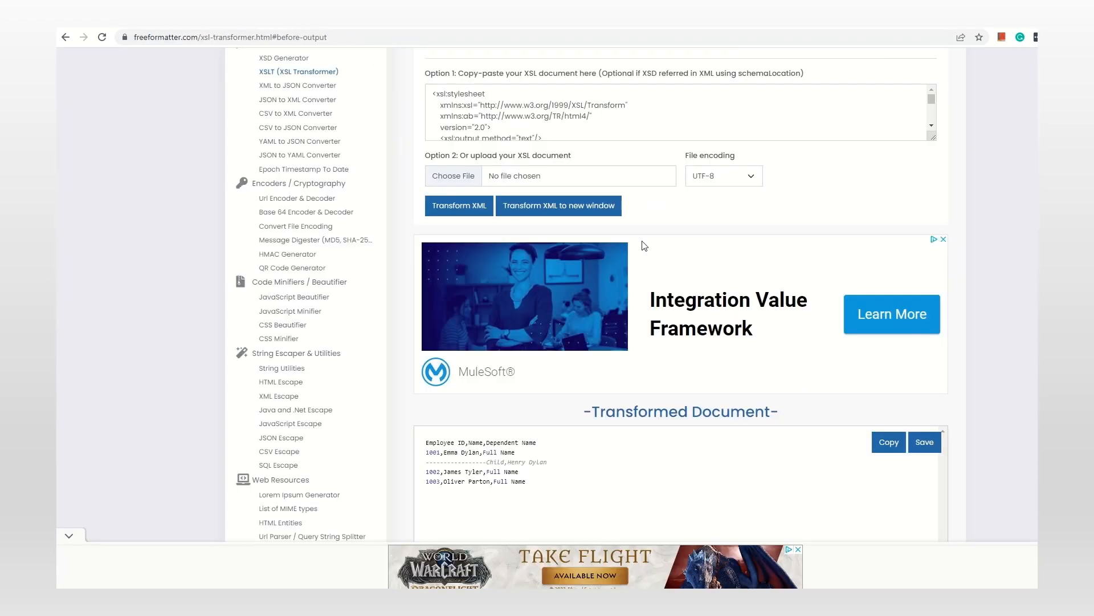
scroll(995, 227, up, 3)
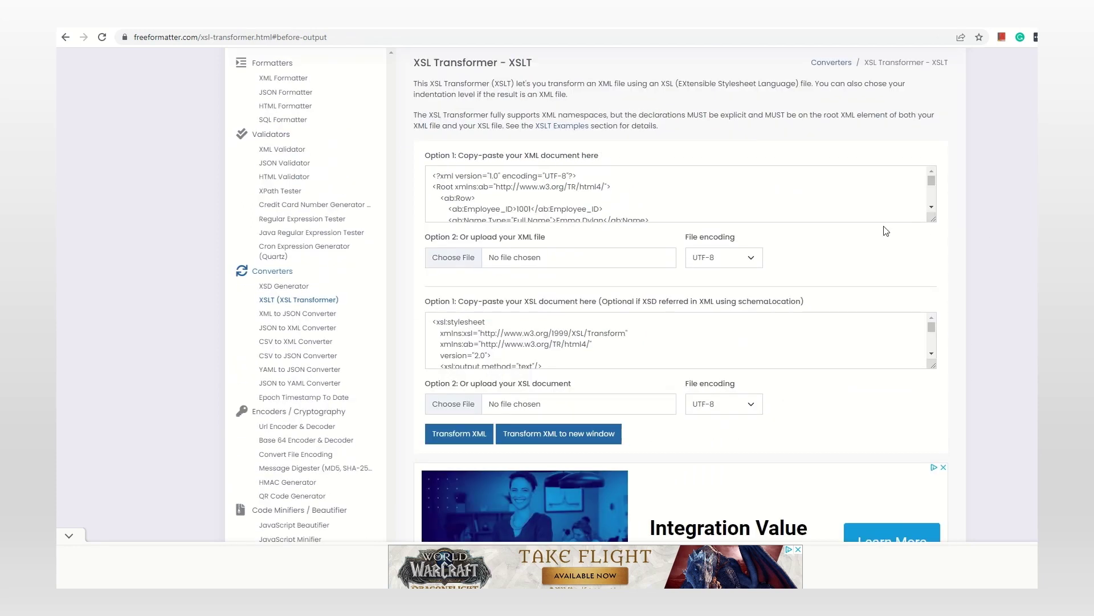
click(781, 209)
key(ctrl+a)
key(Delete)
key(ctrl+v)
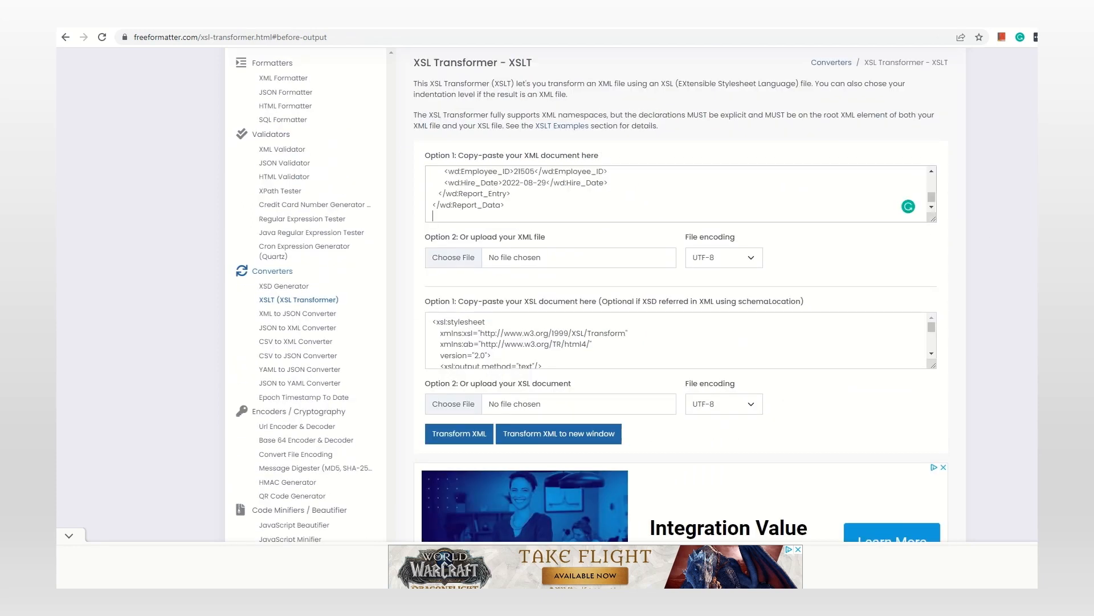
Replace the XSL input with the article's Workday XSLT example and return to the article
key(ctrl+Tab)
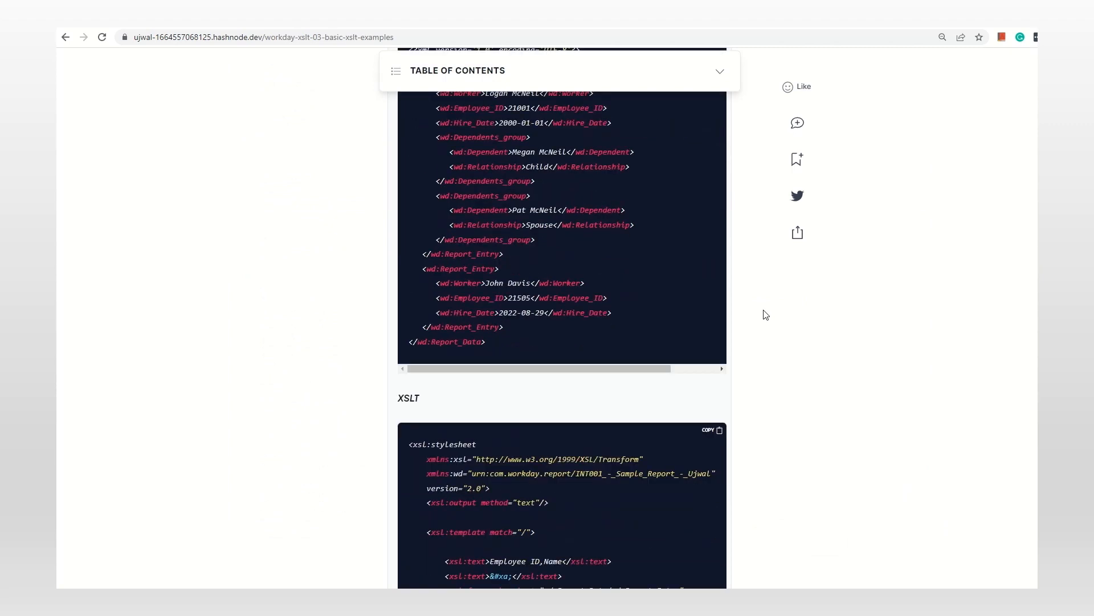
scroll(766, 315, down, 1)
click(712, 330)
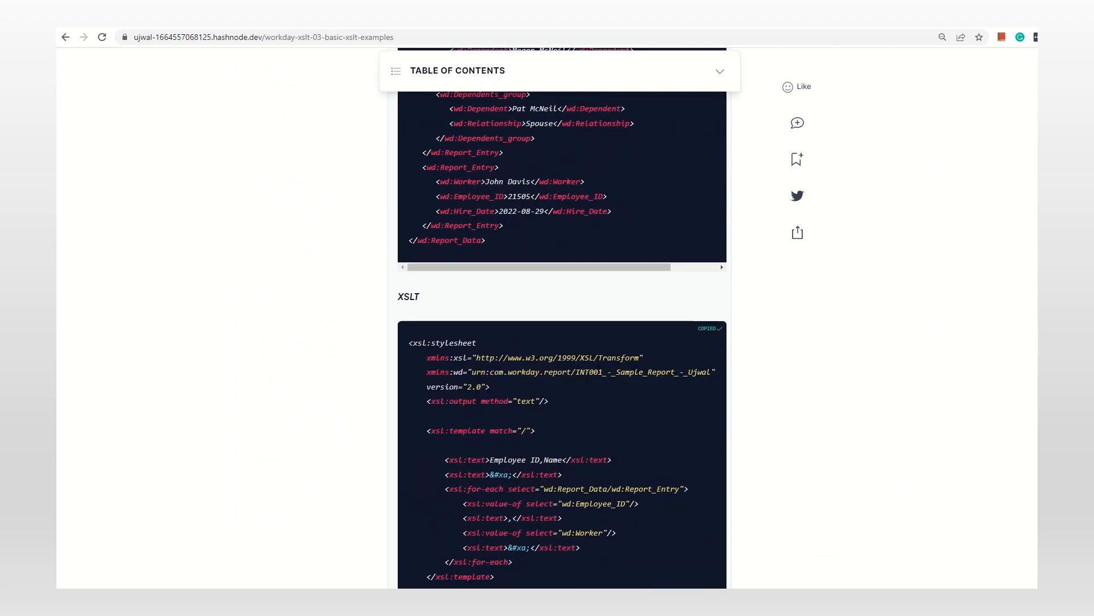
key(ctrl+Tab)
click(752, 332)
key(ctrl+a)
key(Delete)
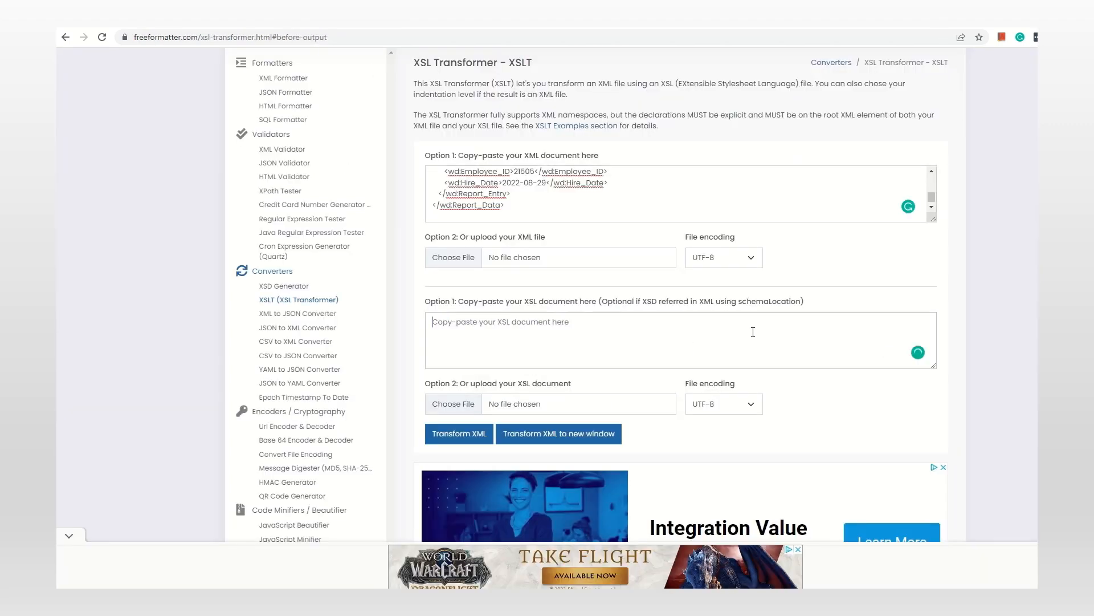
key(ctrl+v)
key(ctrl+Tab)
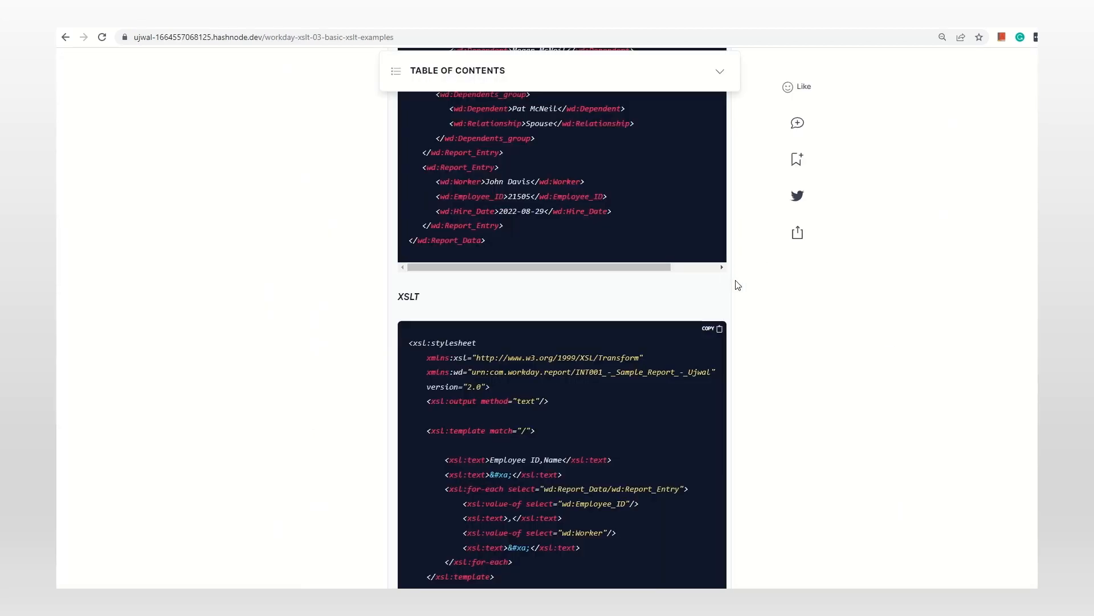
scroll(770, 305, up, 1)
scroll(752, 305, up, 2)
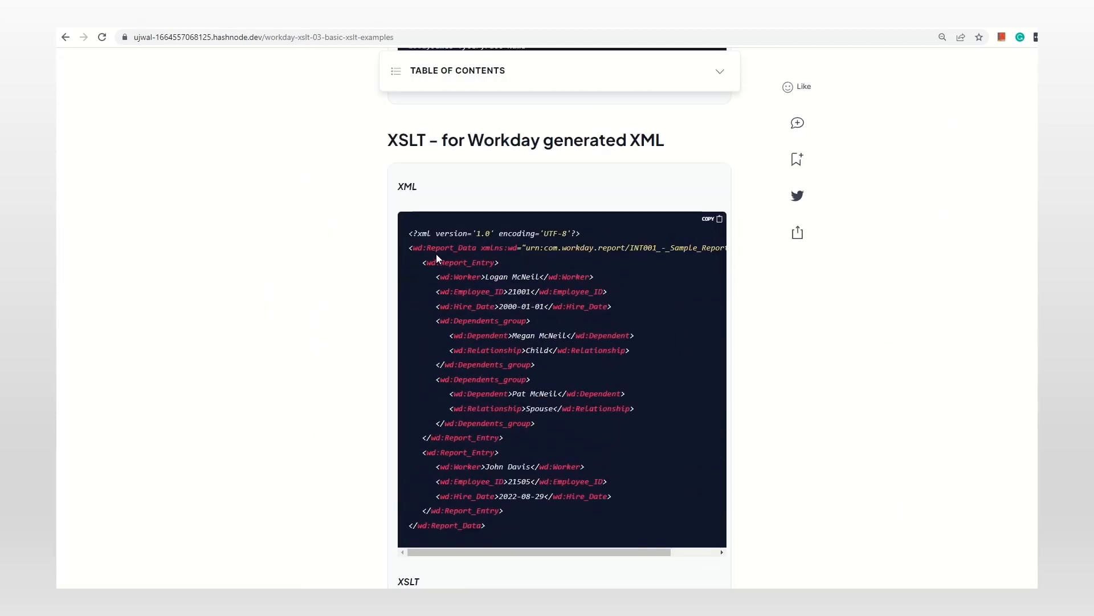
drag(426, 248, 414, 246)
drag(494, 247, 481, 248)
click(496, 247)
drag(496, 248, 519, 246)
double_click(418, 247)
mouse_move(517, 248)
mouse_down()
mouse_move(481, 249)
mouse_move(519, 246)
mouse_up()
click(510, 248)
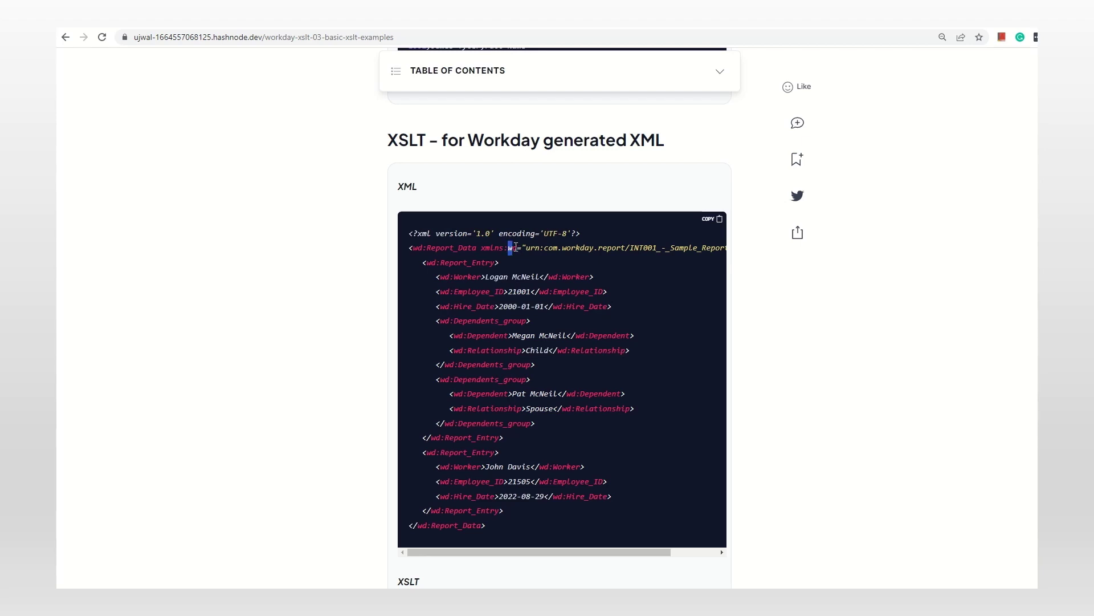
click(753, 302)
drag(509, 248, 518, 248)
click(552, 335)
click(768, 335)
scroll(768, 335, down, 2)
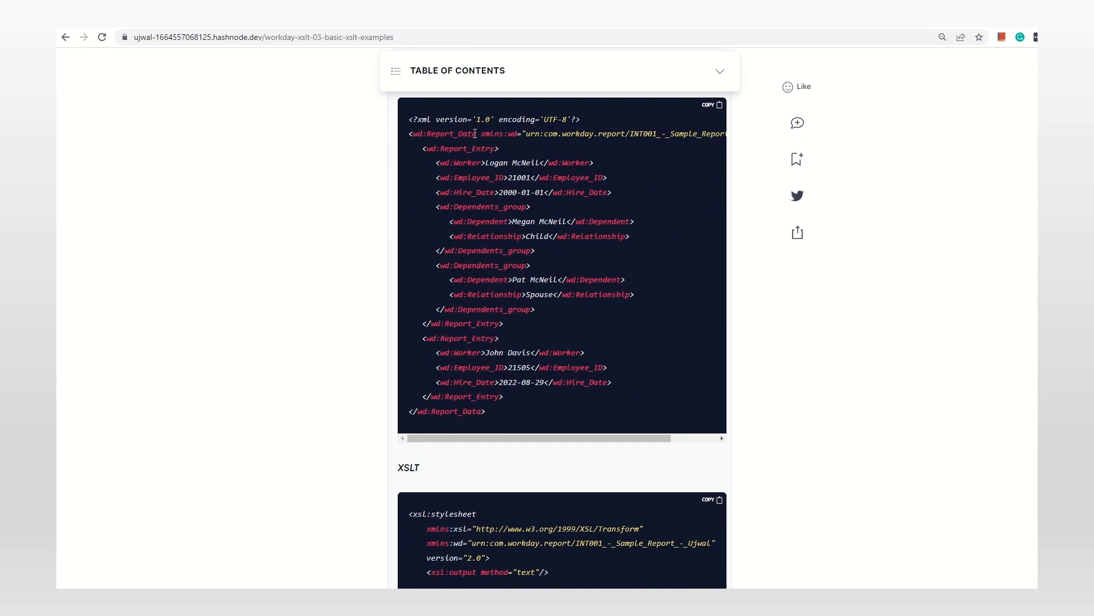
drag(472, 134, 523, 421)
click(696, 332)
drag(478, 162, 543, 179)
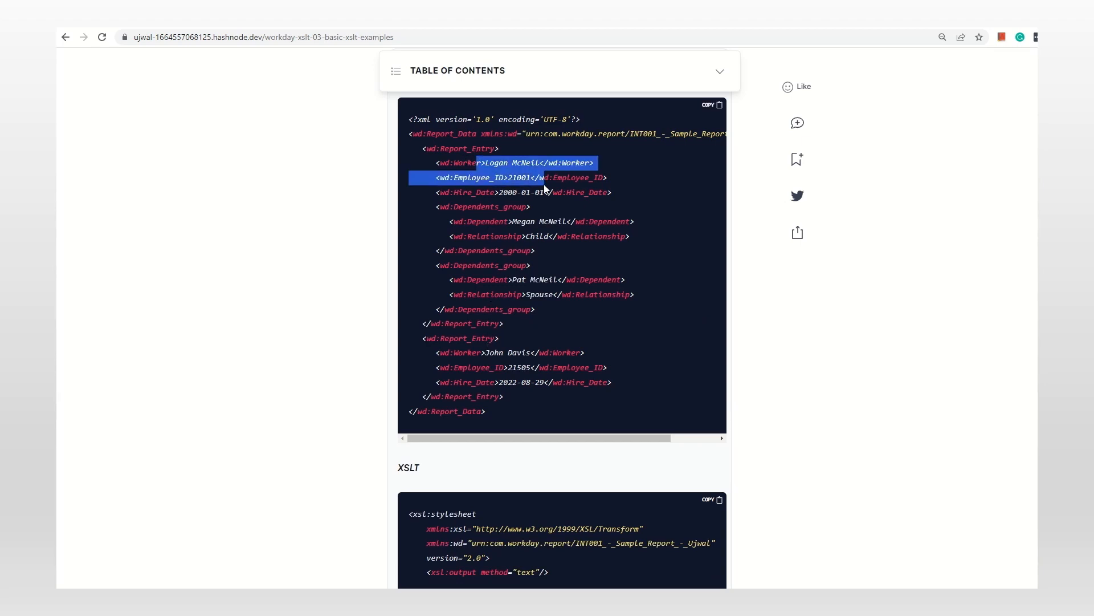
click(589, 189)
drag(470, 348, 604, 371)
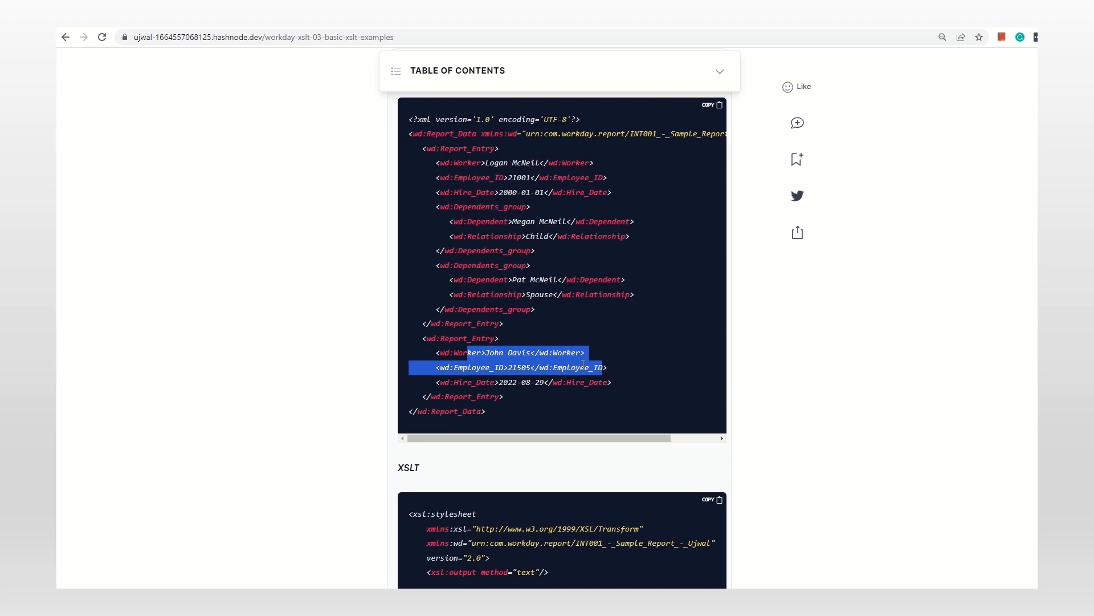
click(583, 364)
mouse_move(491, 220)
mouse_down()
mouse_move(559, 317)
mouse_move(564, 309)
mouse_up()
click(563, 303)
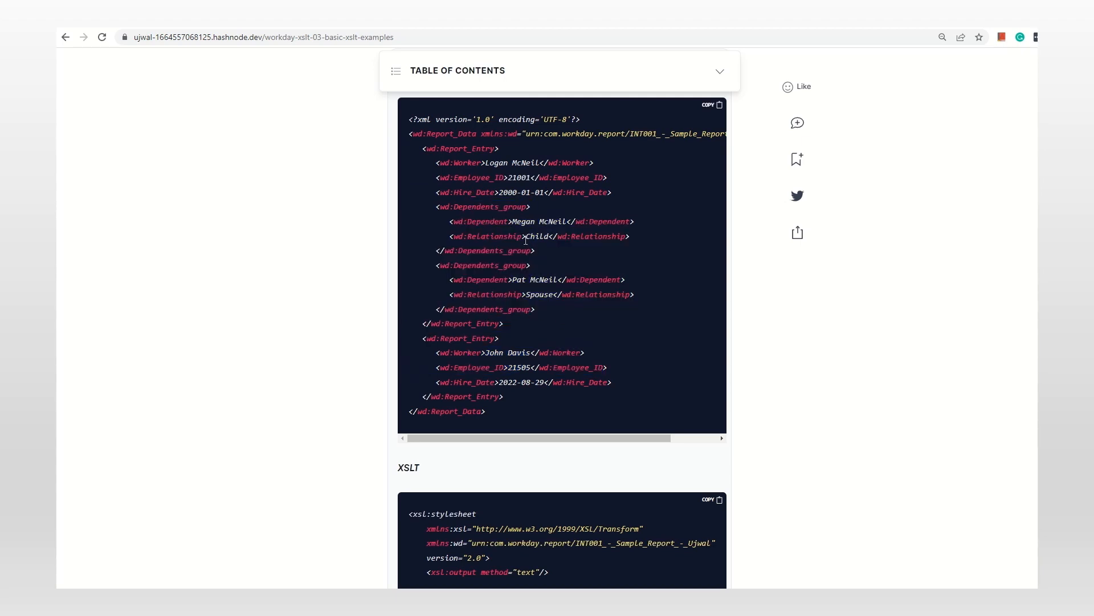
double_click(537, 236)
double_click(540, 294)
click(541, 382)
mouse_move(488, 356)
mouse_down()
mouse_move(531, 408)
mouse_move(536, 396)
mouse_up()
click(571, 416)
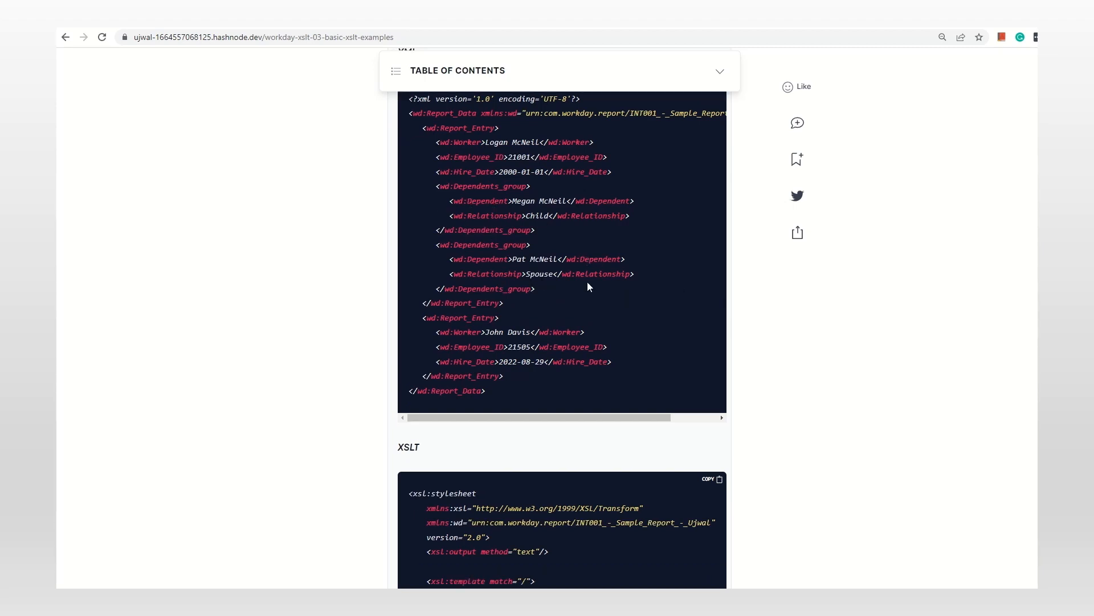
scroll(788, 328, down, 6)
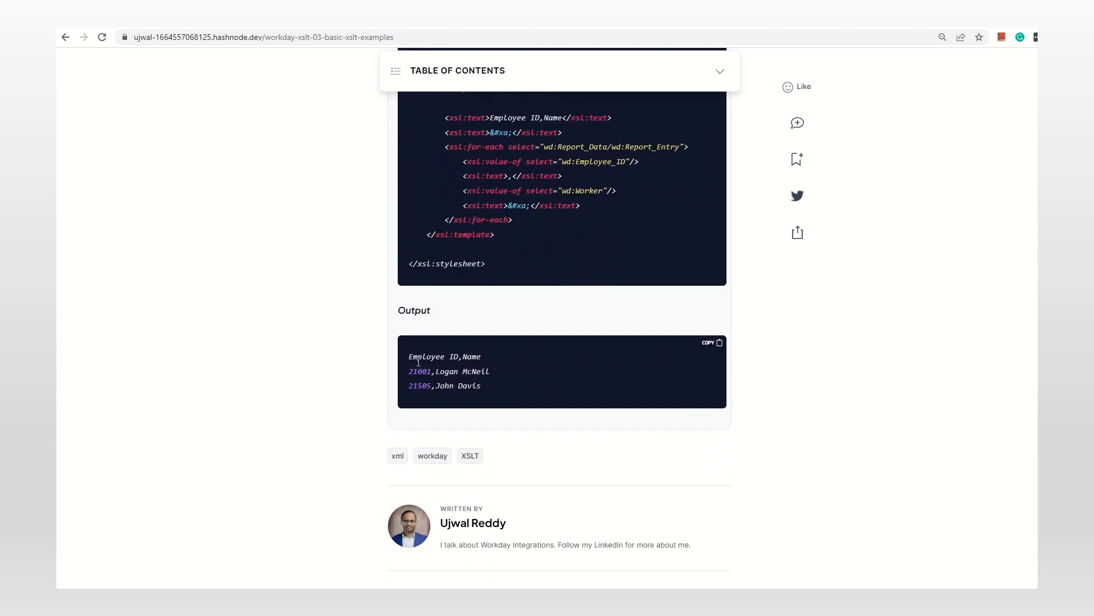
Check the article's expected output lines and return to the FreeFormatter XSL Transformer tab
drag(410, 354, 508, 387)
click(536, 373)
scroll(743, 350, up, 2)
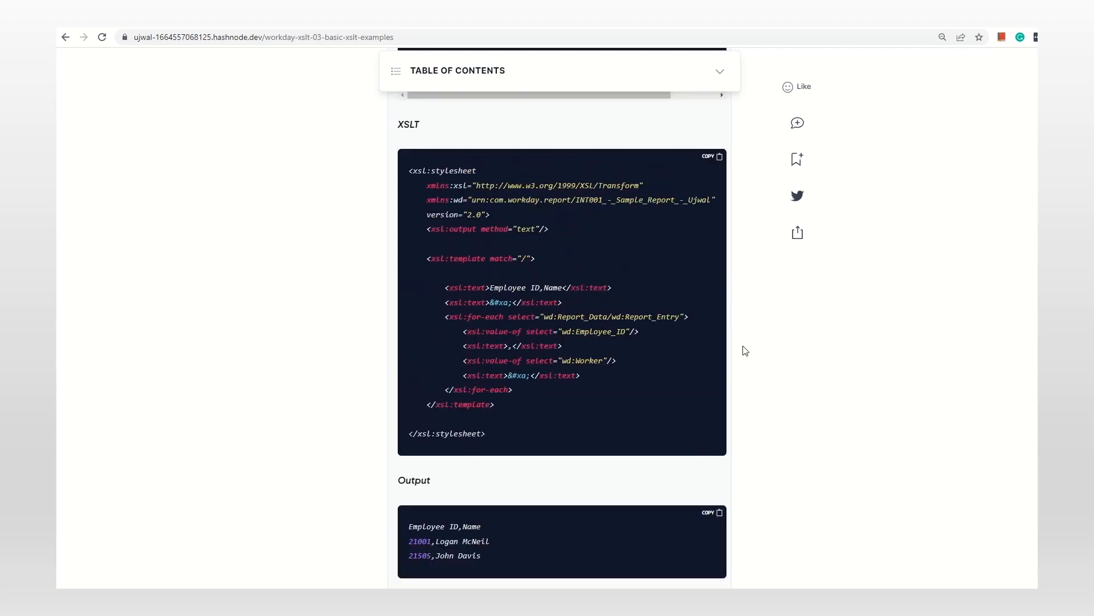
scroll(744, 349, up, 3)
key(ctrl+Tab)
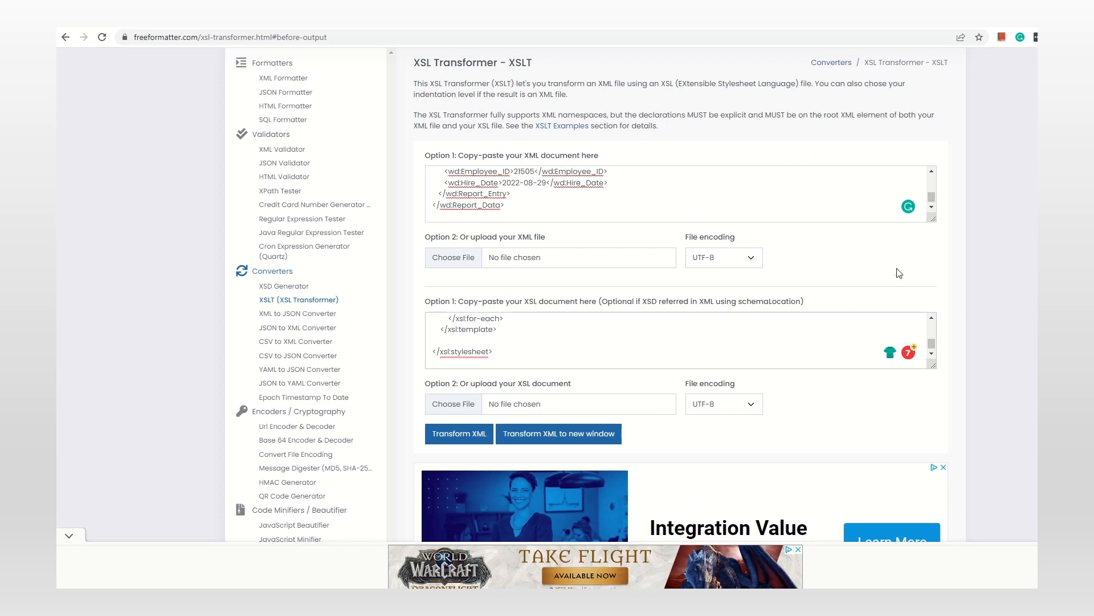
Run Transform XML and verify the Employee ID,Name rows for Logan McNeil and John Davis
click(457, 435)
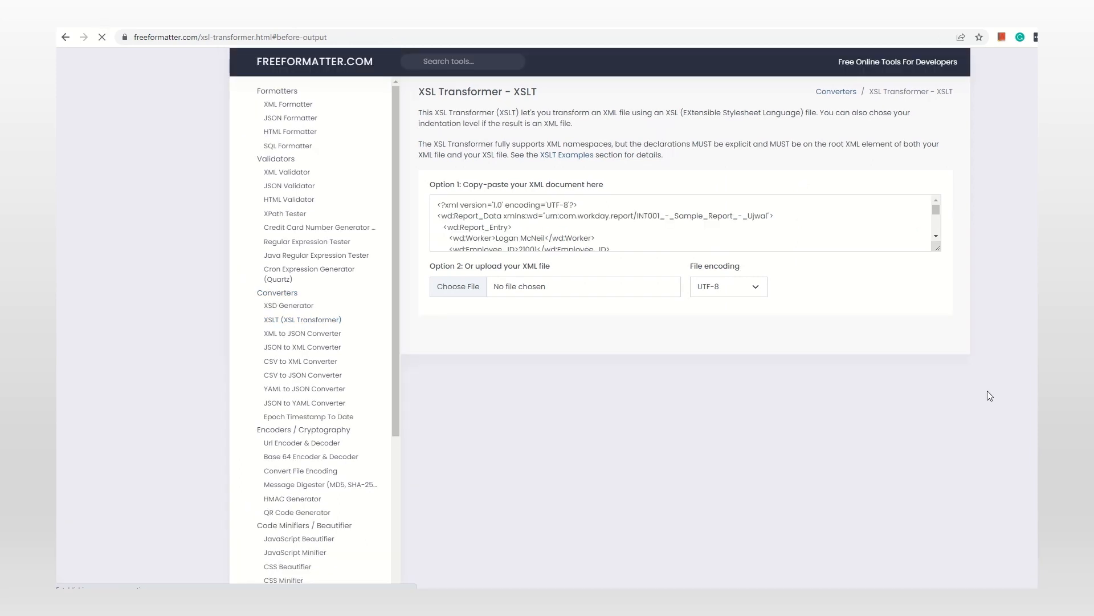
mouse_move(484, 435)
mouse_down()
mouse_move(422, 411)
mouse_move(488, 437)
mouse_up()
click(489, 434)
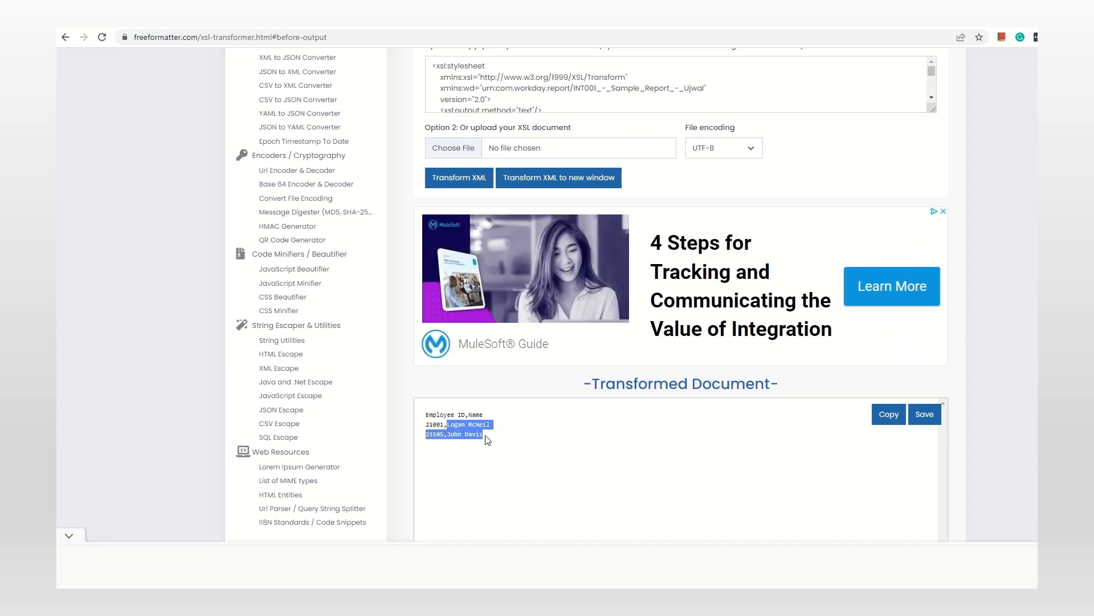
click(507, 439)
scroll(977, 360, up, 3)
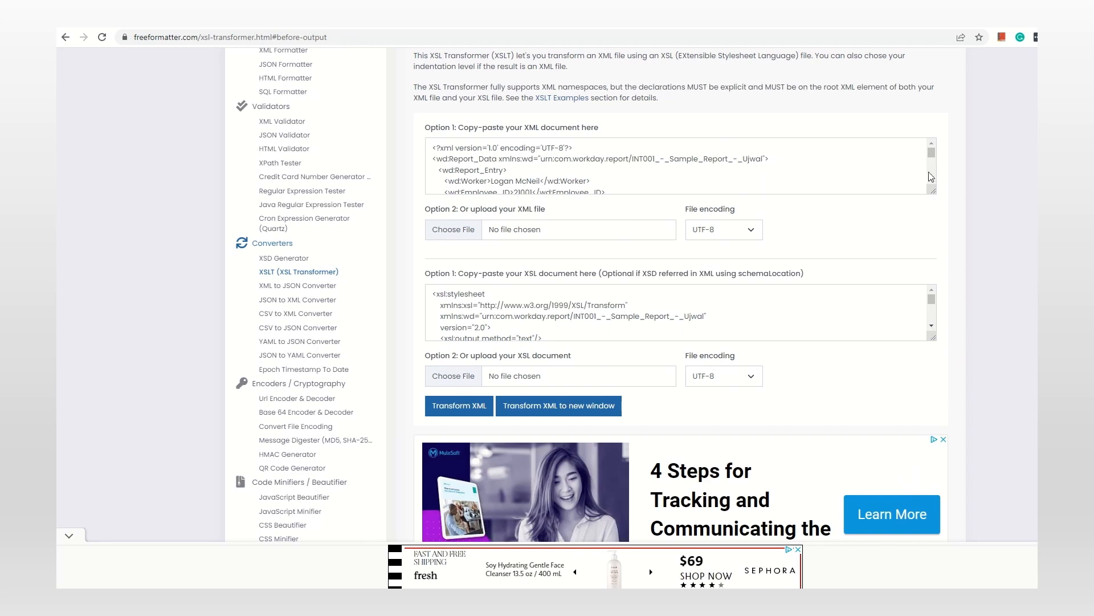
Enlarge the XML input, select the whole Workday report and carry it over to Notepad++
click(829, 167)
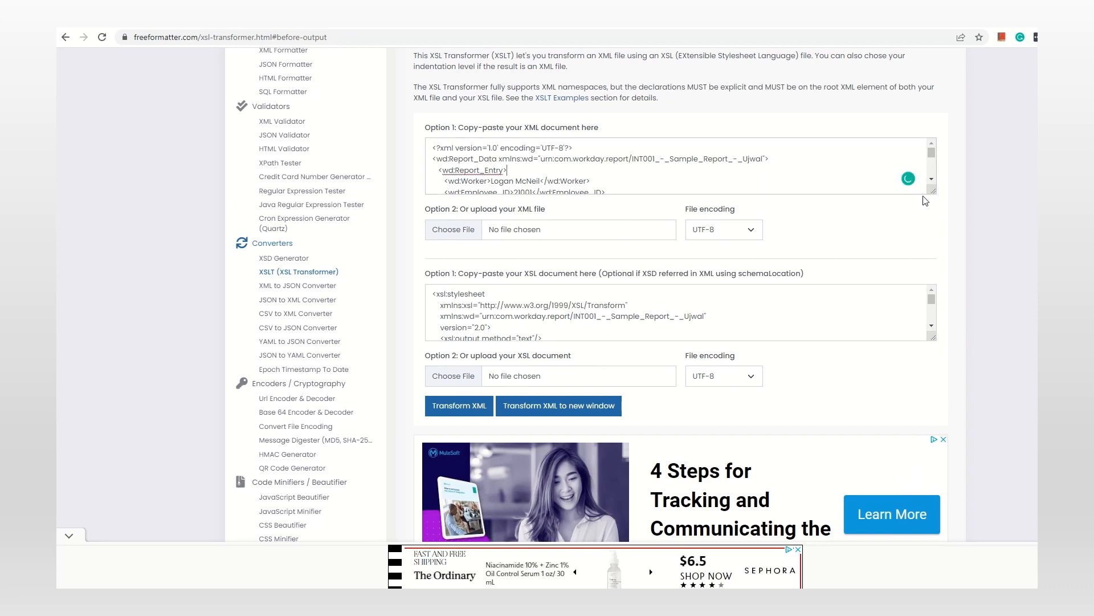
drag(934, 192, 934, 411)
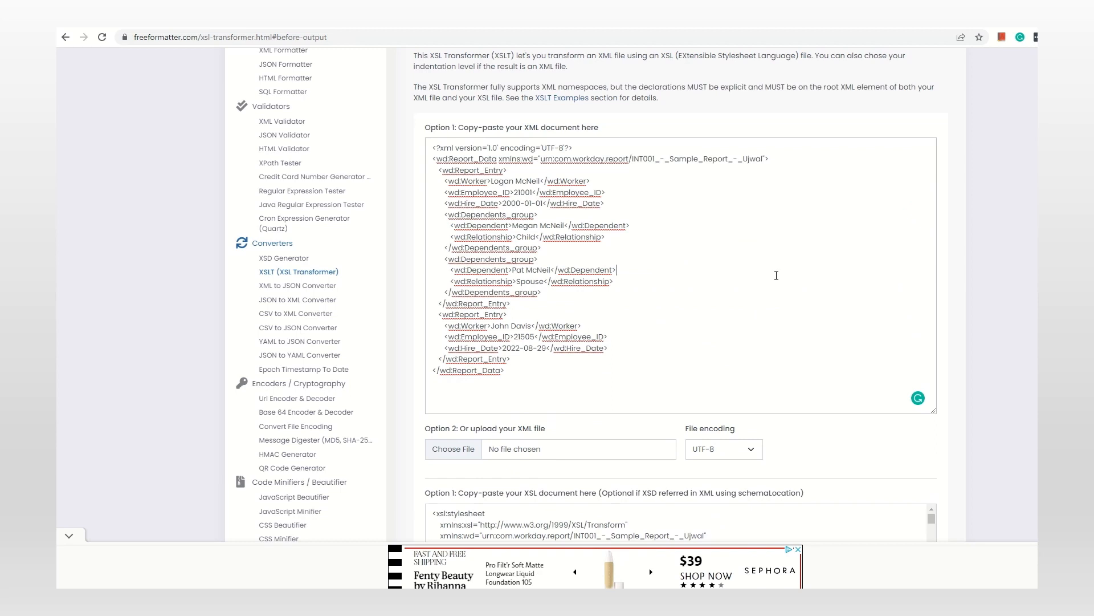
key(ctrl+a)
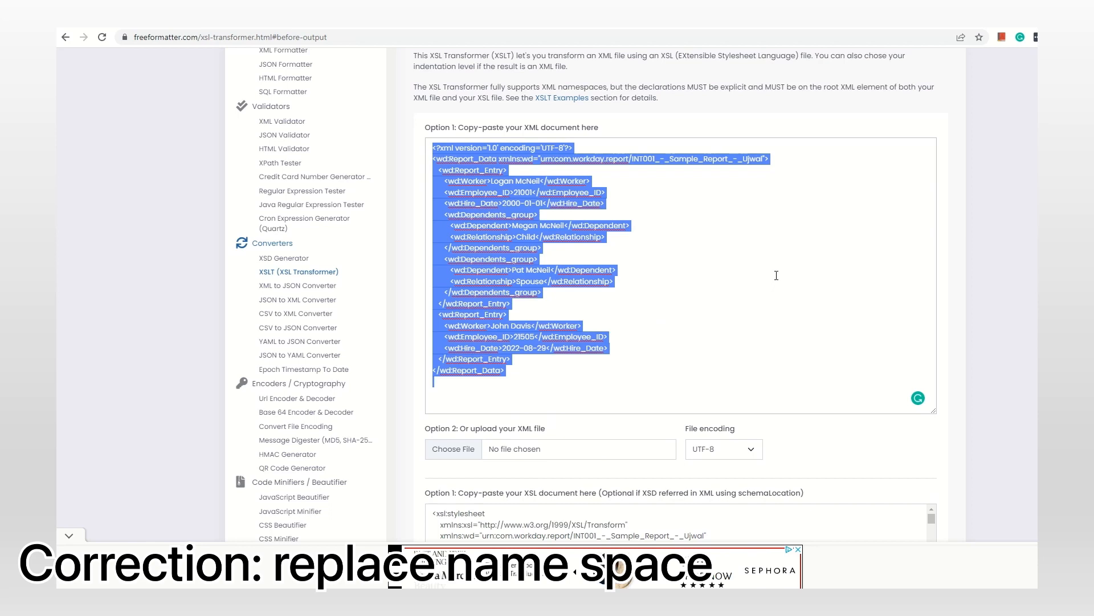
click(615, 202)
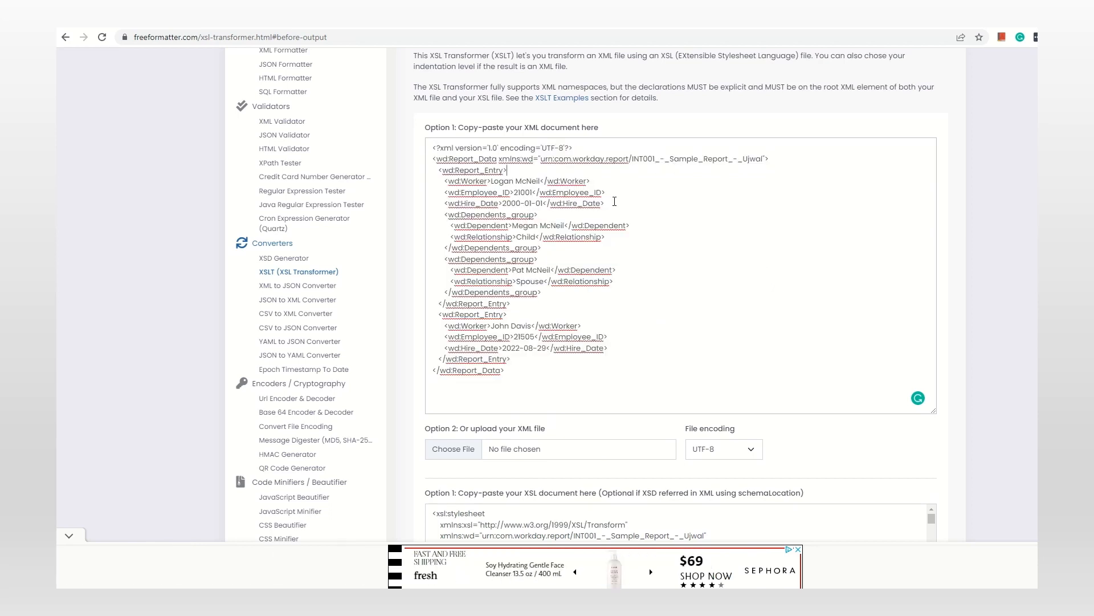
key(Down)
key(Down)
key(Down)
key(ctrl+a)
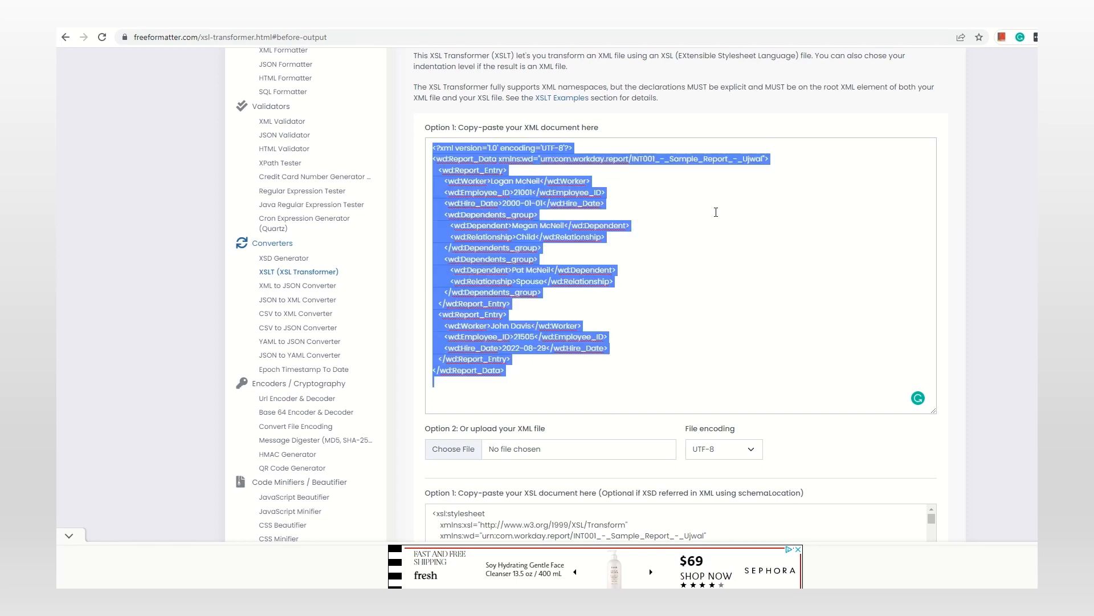
key(alt+Tab)
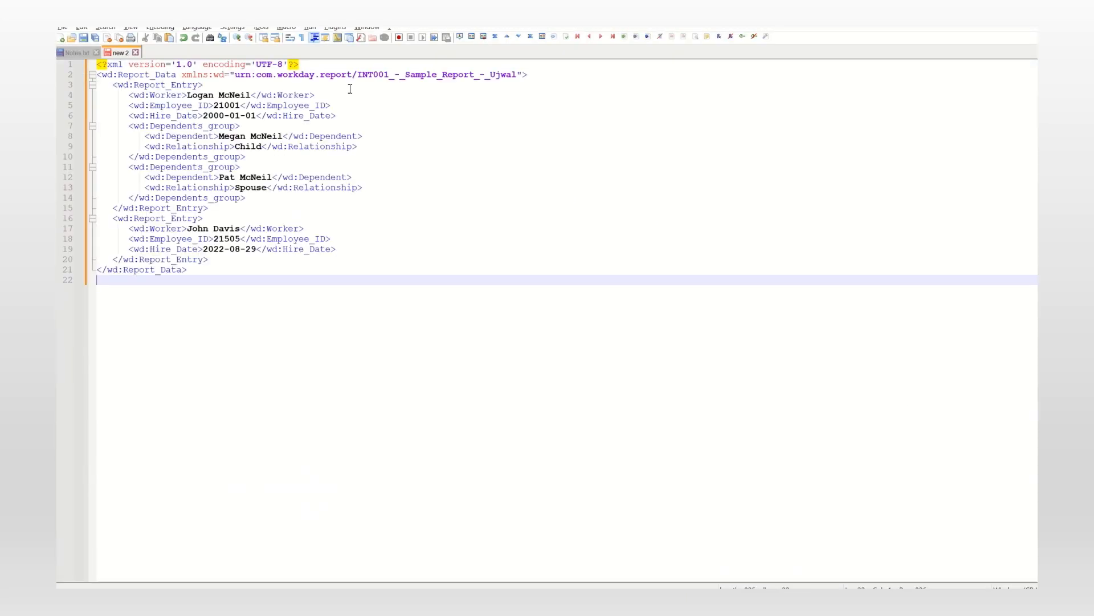
Check the Notepad++ document's encoding and language settings without changing them
click(169, 27)
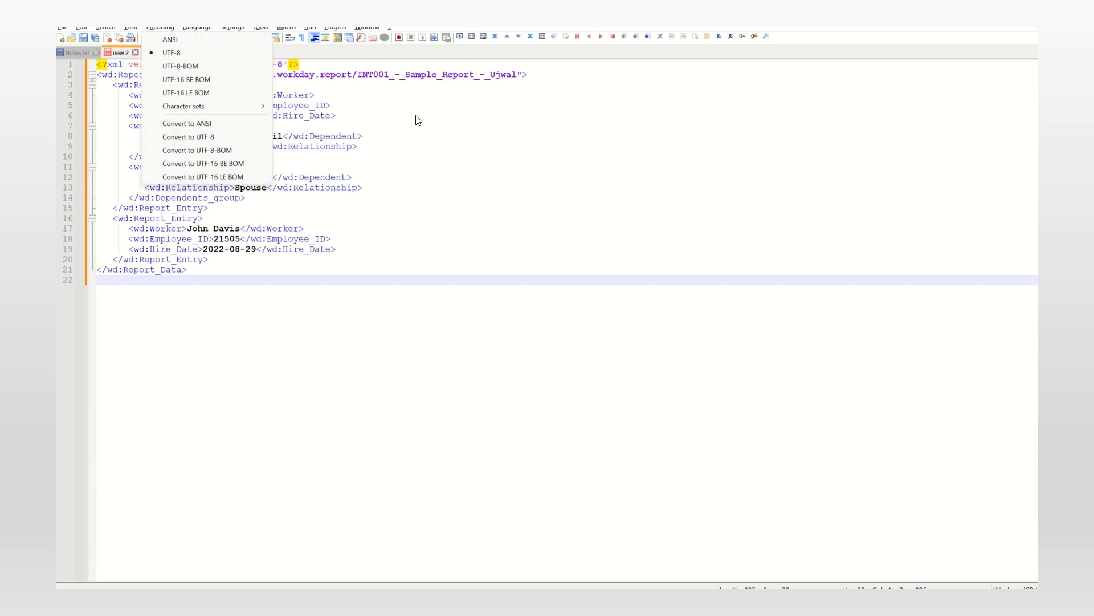
click(196, 27)
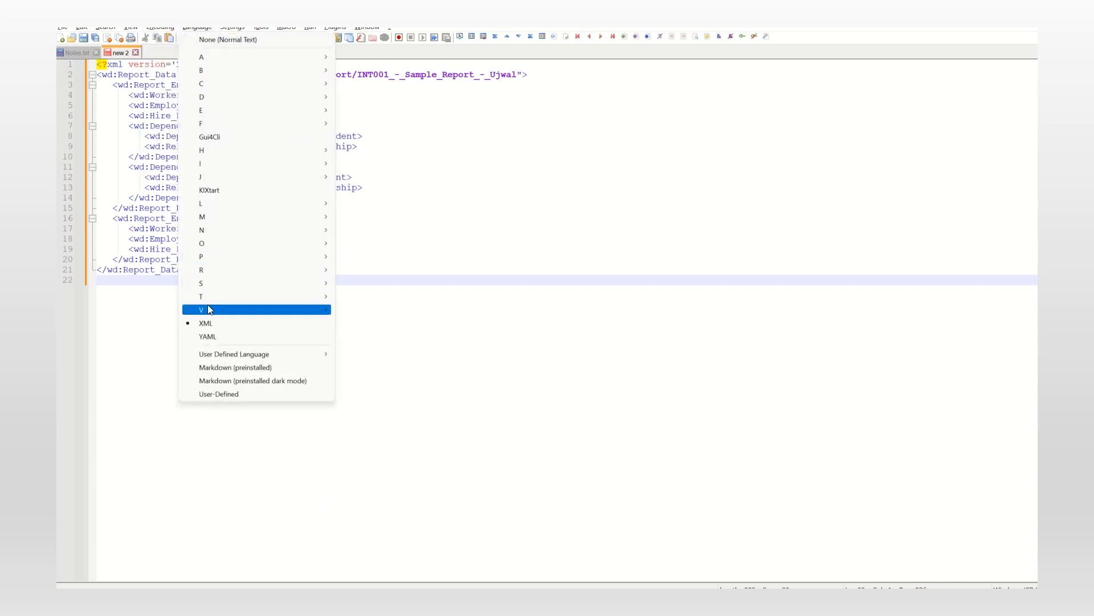
click(577, 252)
drag(365, 368, 367, 64)
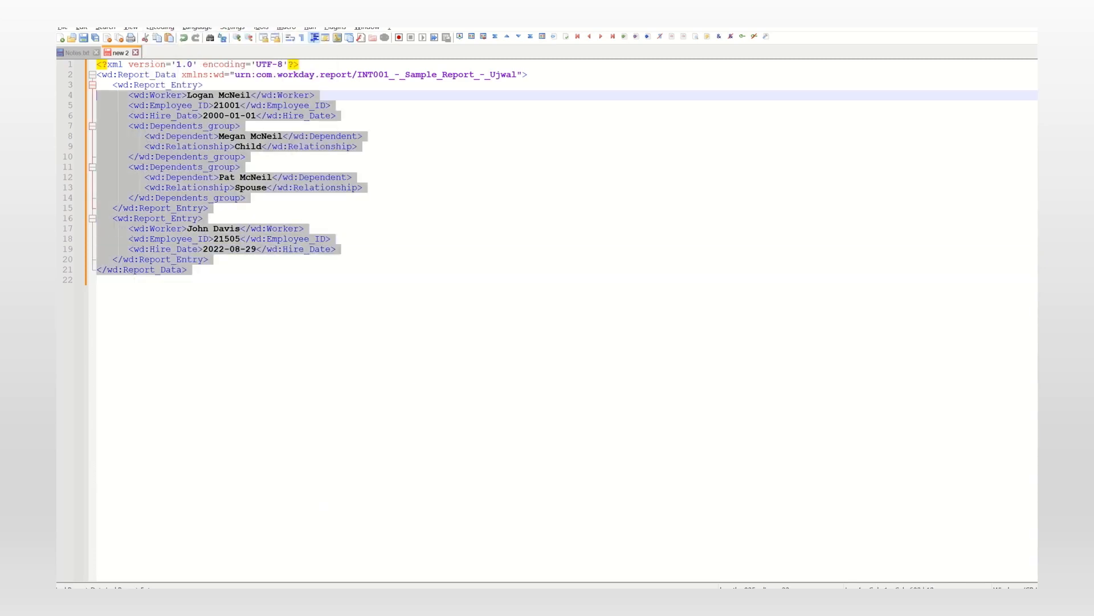
click(392, 280)
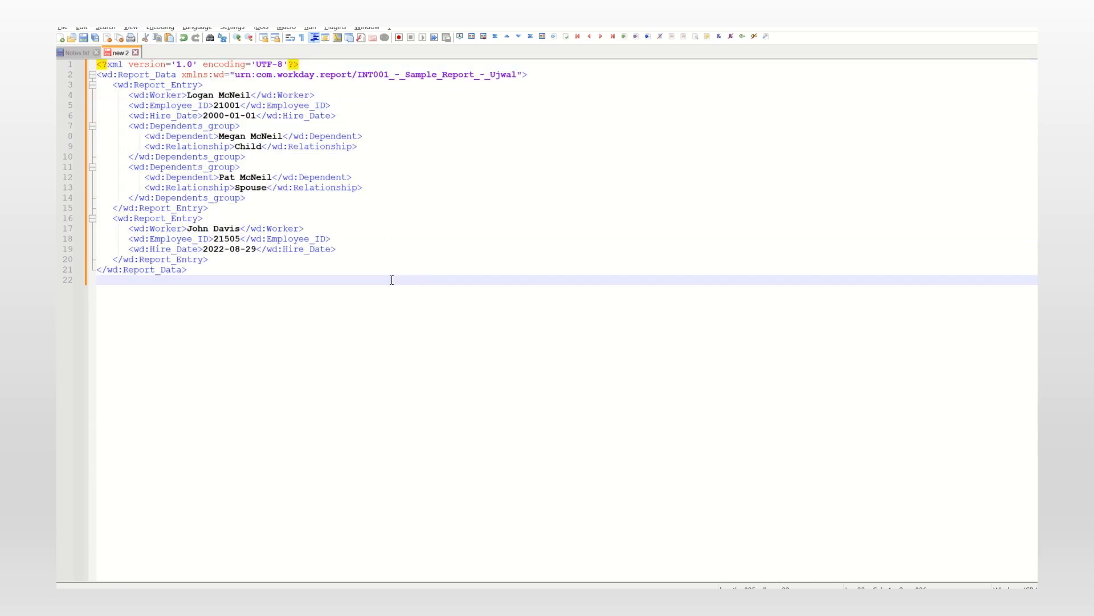
Replace all 30 wd: prefixes with abc: via Find and Replace and copy the renamed XML
double_click(262, 95)
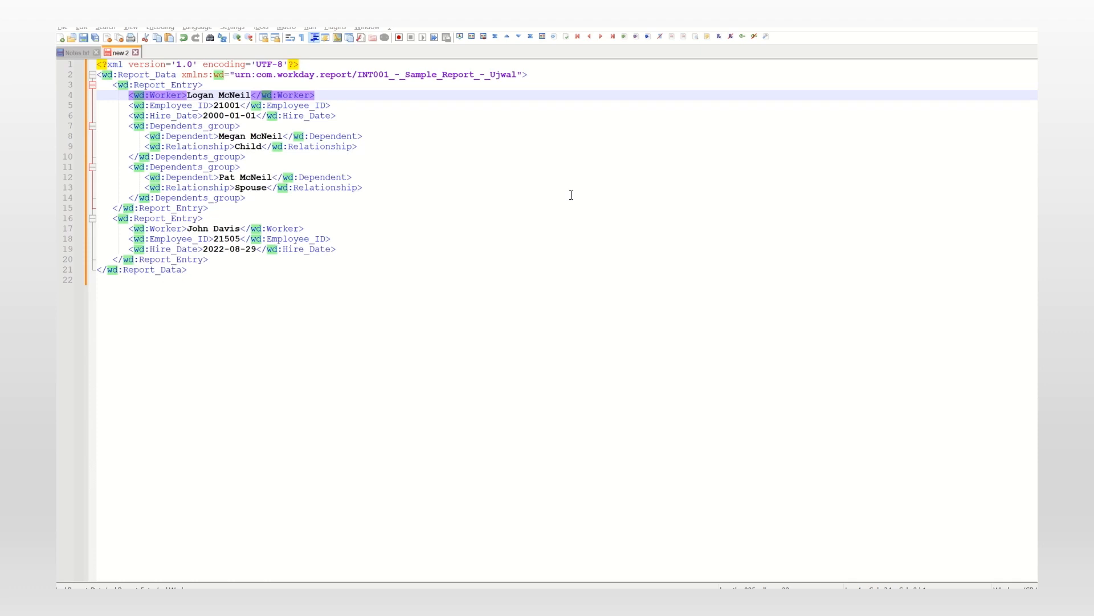
key(ctrl+h)
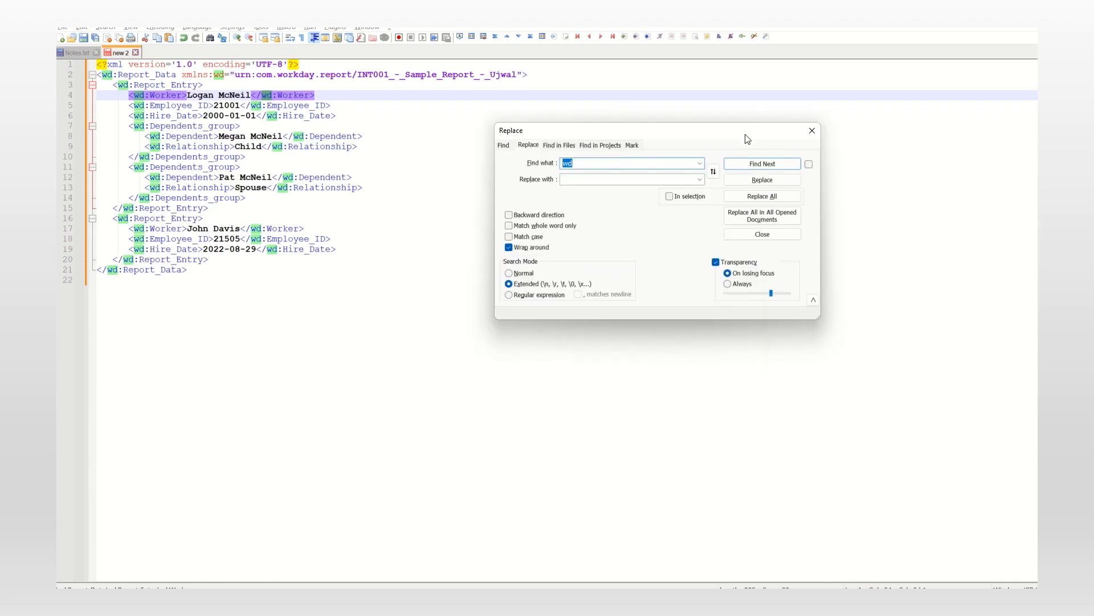
text(wd)
key(Tab)
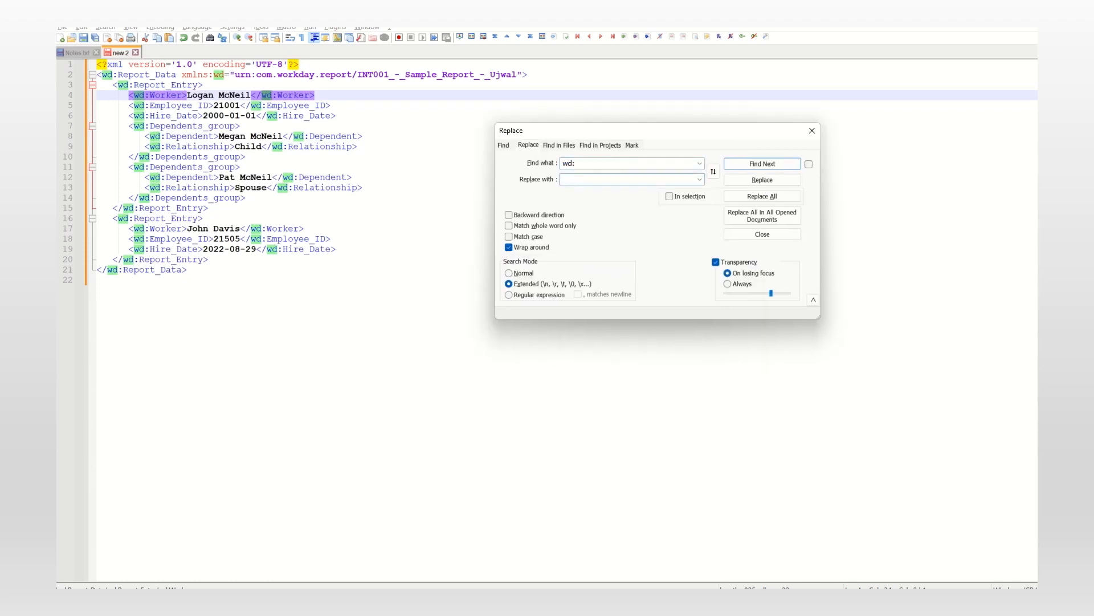
text(abc:)
click(769, 200)
click(420, 215)
key(ctrl+a)
key(ctrl+c)
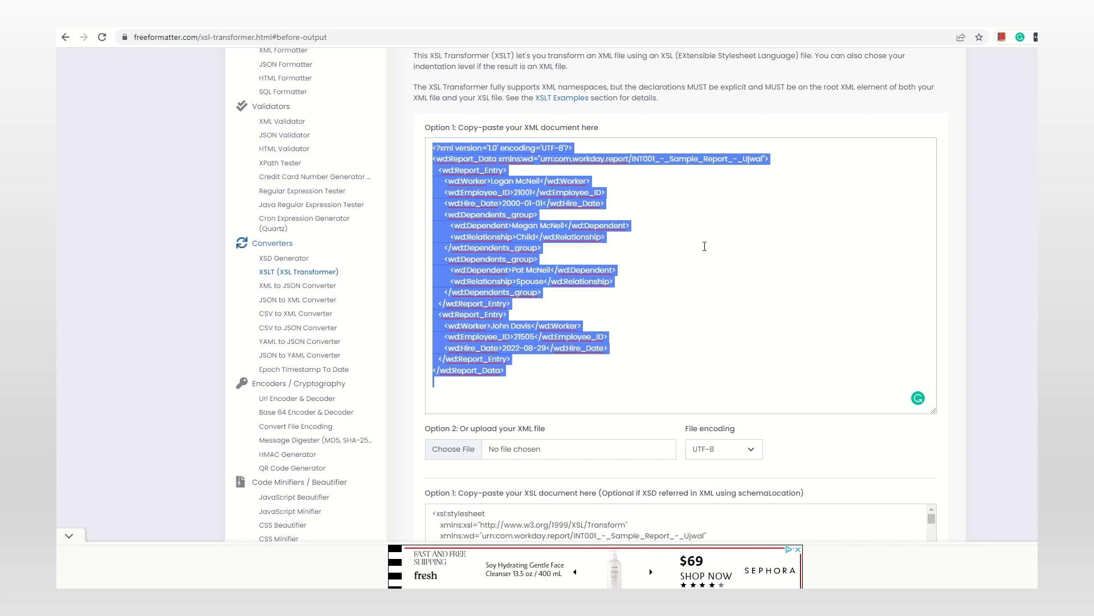
Paste the abc-prefixed XML over the old XML input in FreeFormatter
click(705, 247)
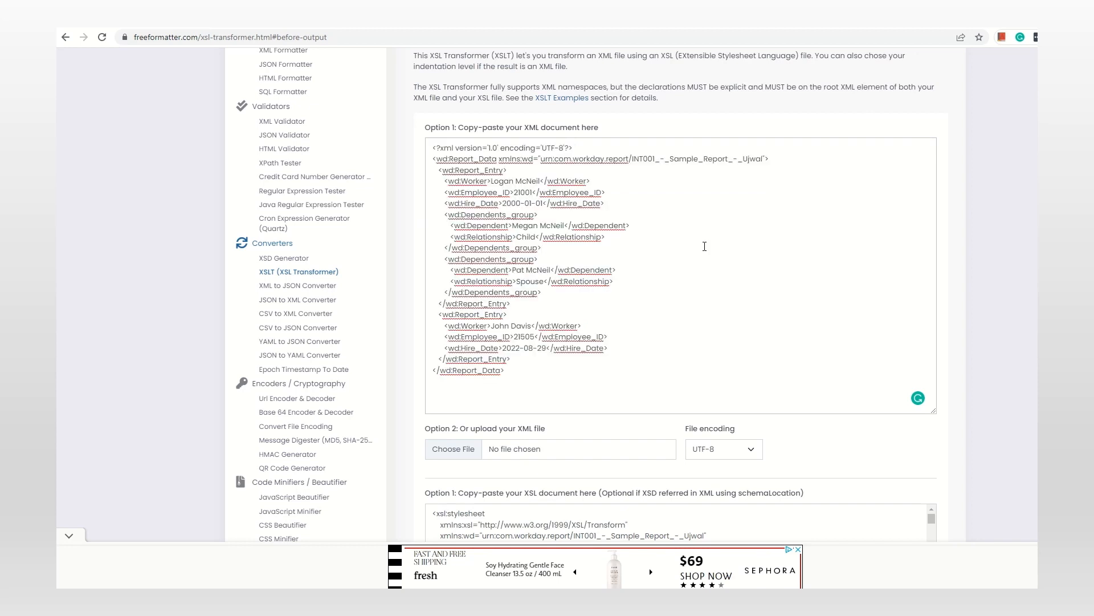
key(ctrl+a)
key(ctrl+v)
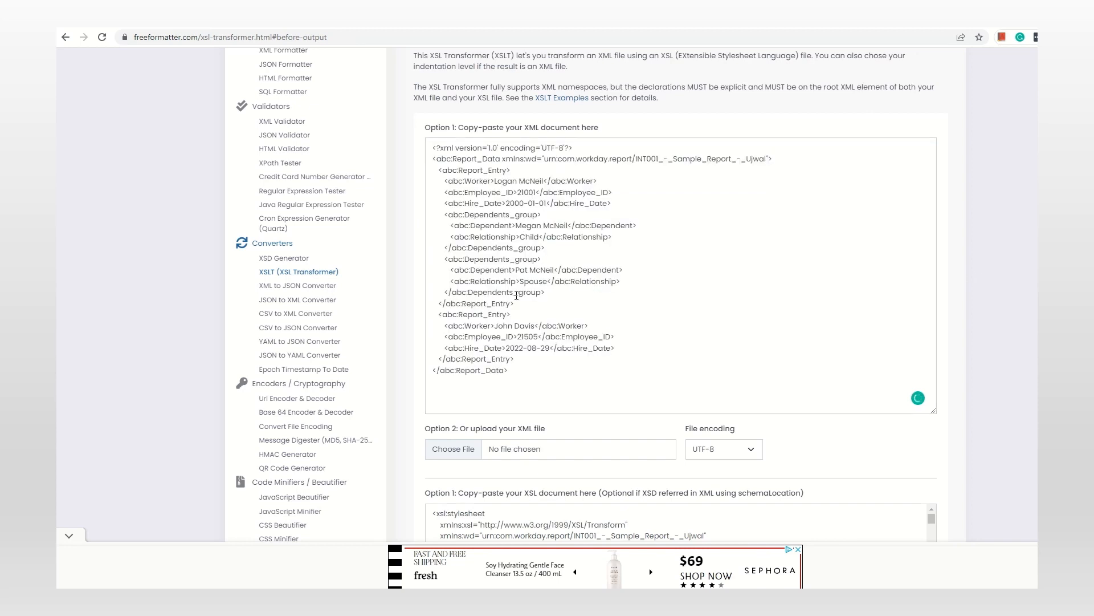
scroll(517, 295, down, 1)
scroll(557, 290, down, 1)
scroll(764, 288, down, 1)
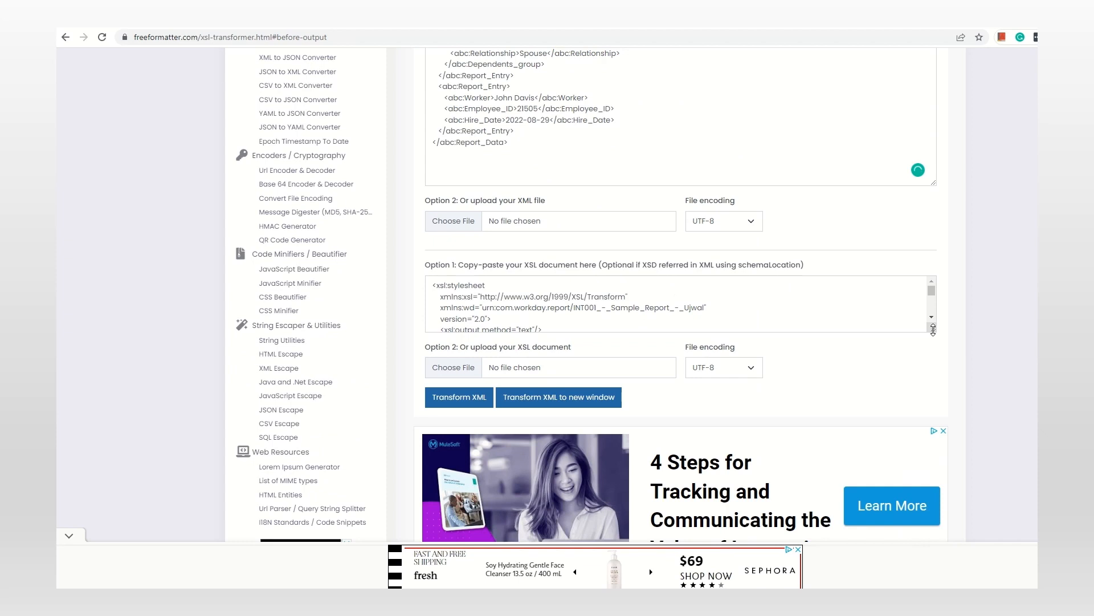
Enlarge the stylesheet input and select the whole wd-prefixed XSL for copying
drag(933, 330, 932, 438)
click(729, 361)
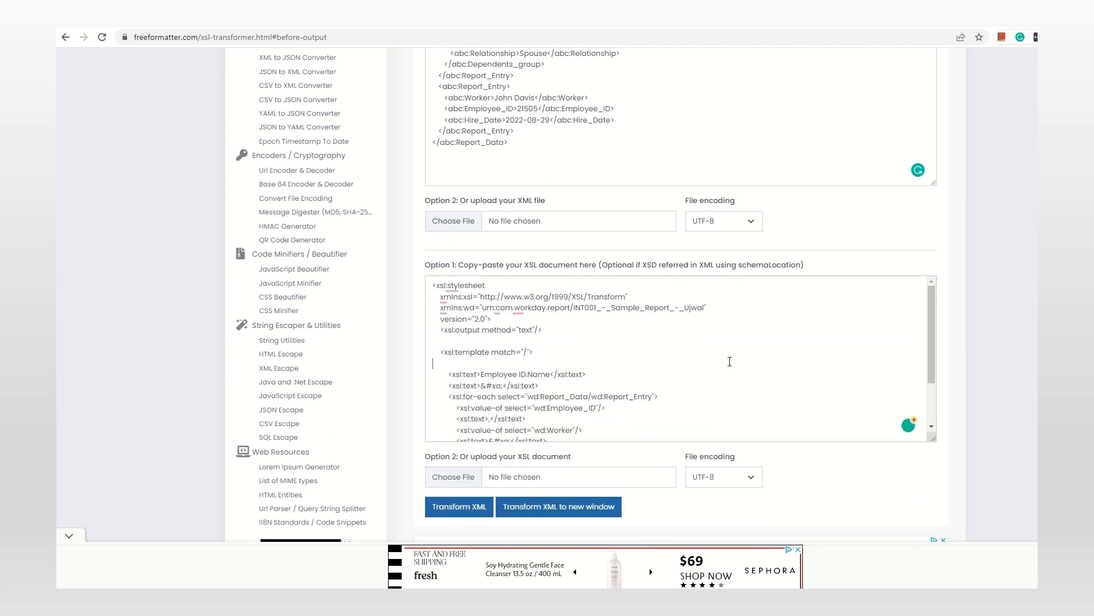
key(ctrl+a)
key(ctrl+c)
Paste the stylesheet into Notepad++ and replace its four wd: selects with abc:
key(alt+Tab)
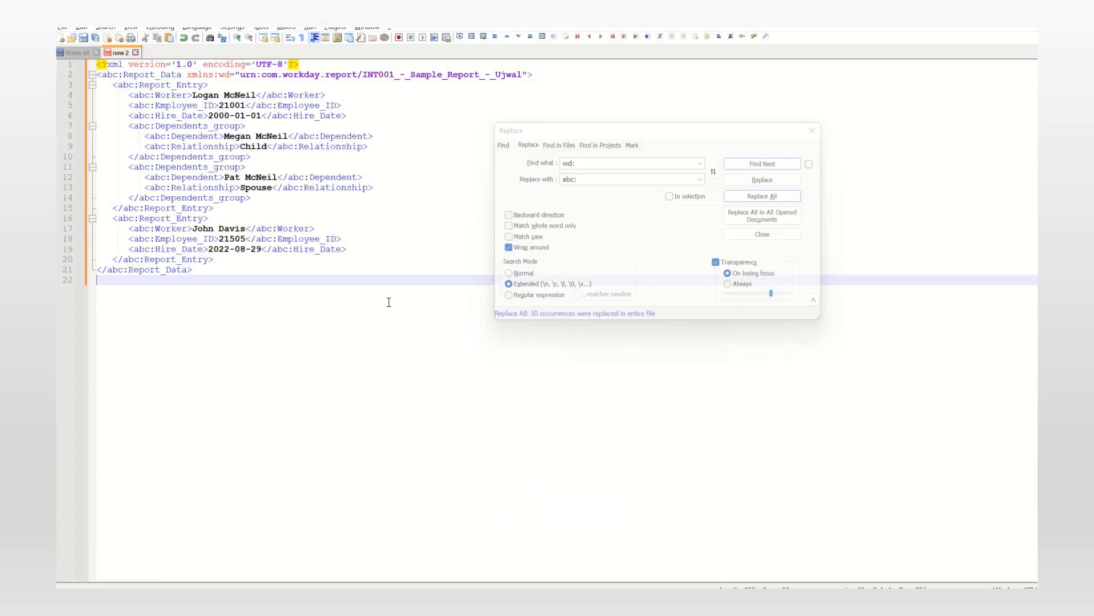
key(ctrl+a)
key(ctrl+v)
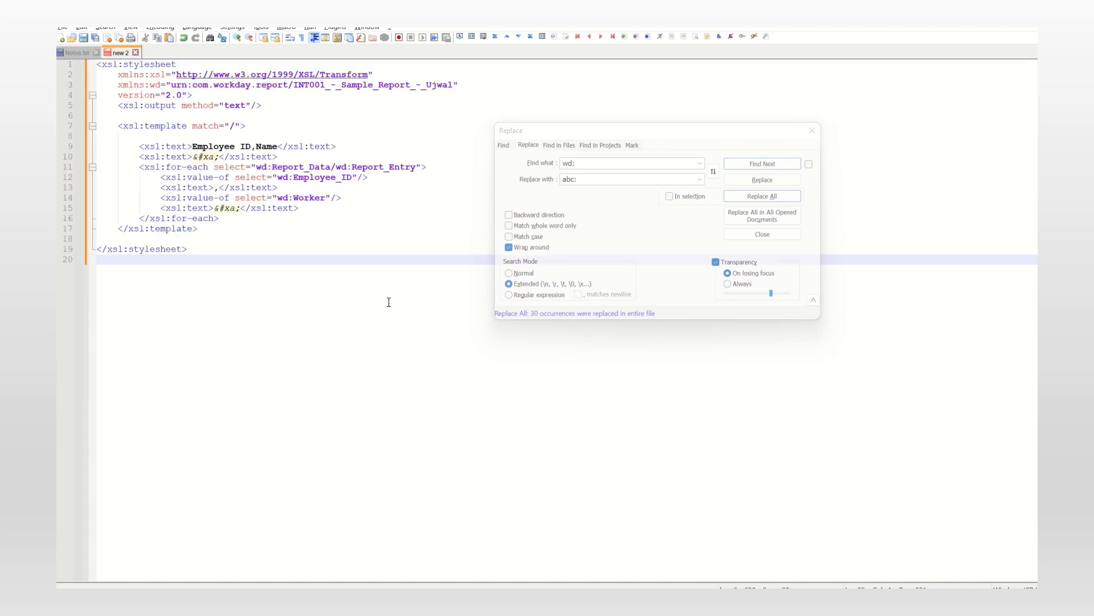
double_click(261, 166)
key(shift+Right)
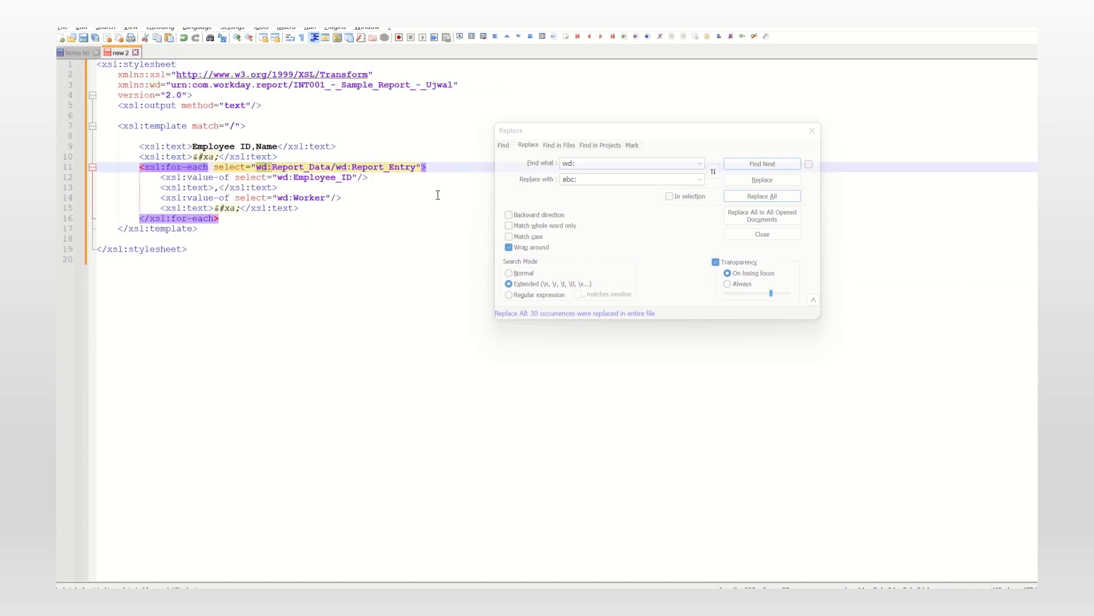
key(ctrl+h)
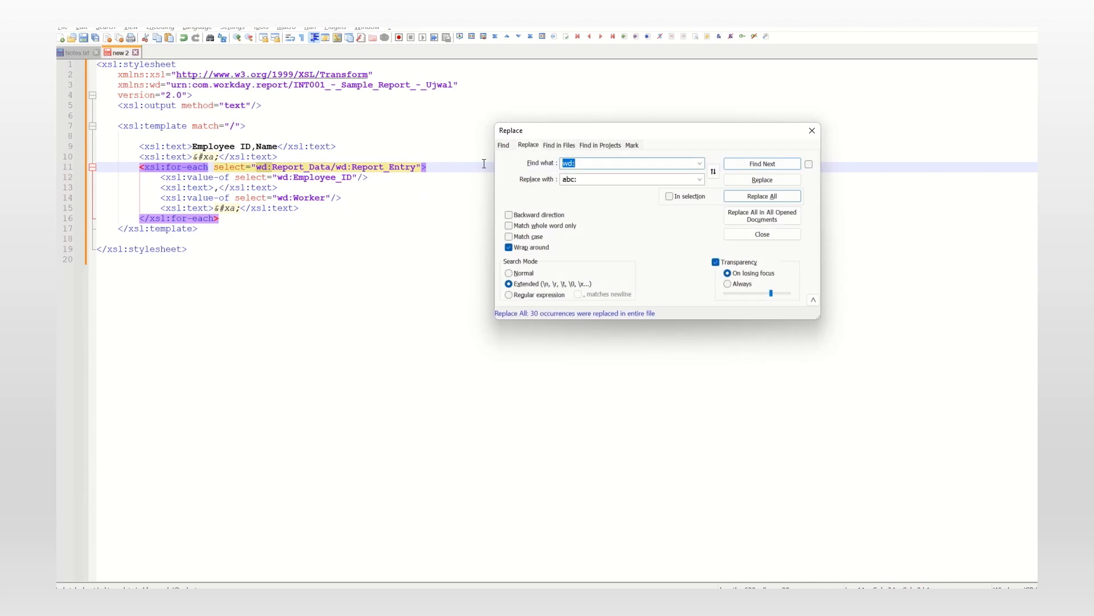
click(774, 197)
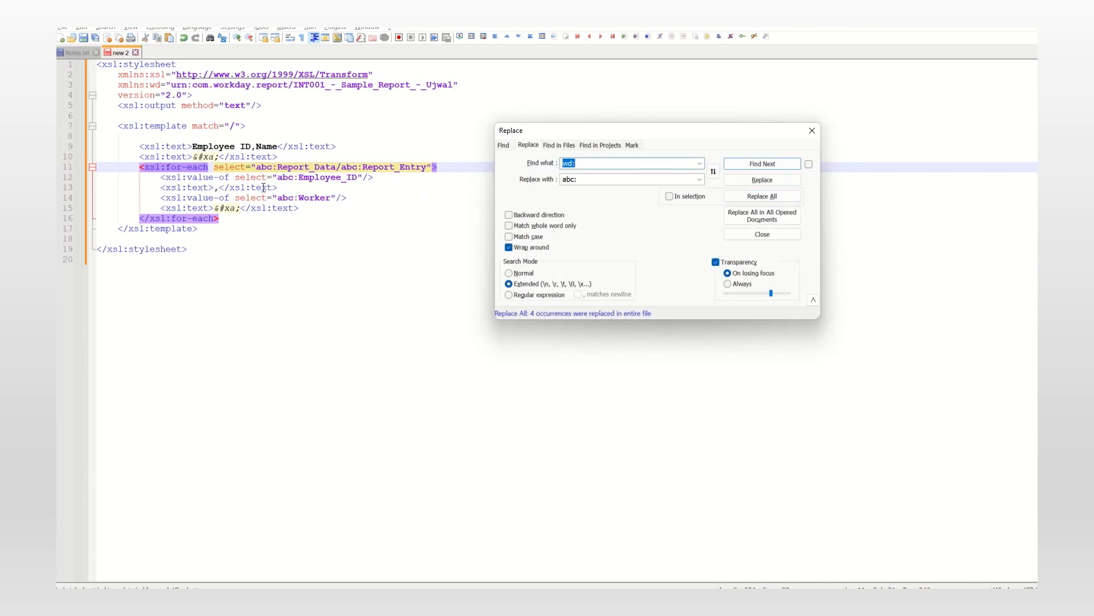
double_click(285, 176)
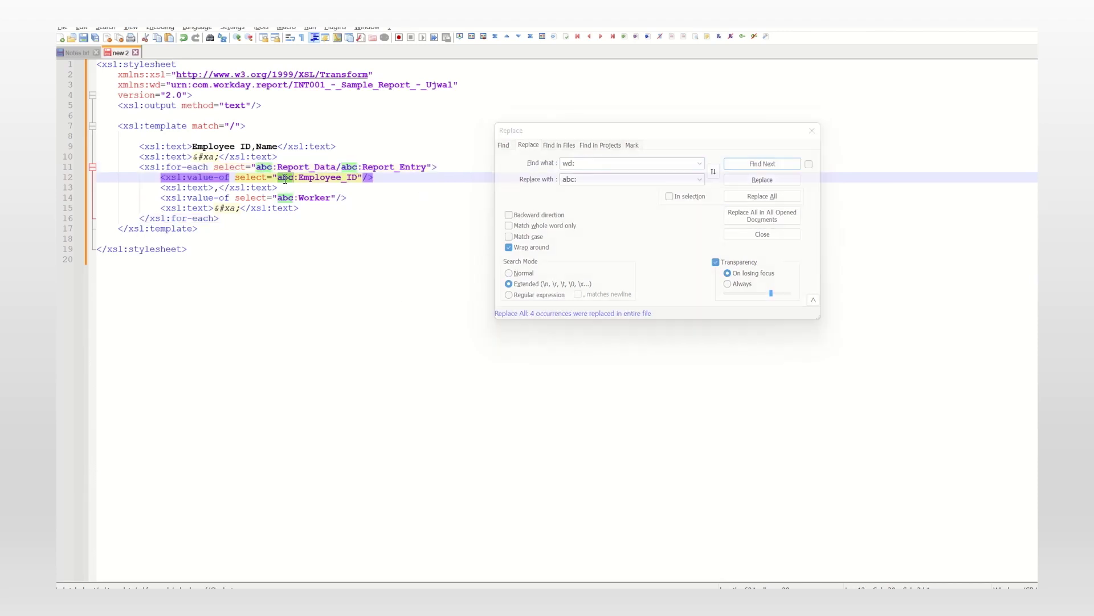
Rename the xmlns:wd declaration to abc and copy the whole stylesheet back to the browser
double_click(154, 85)
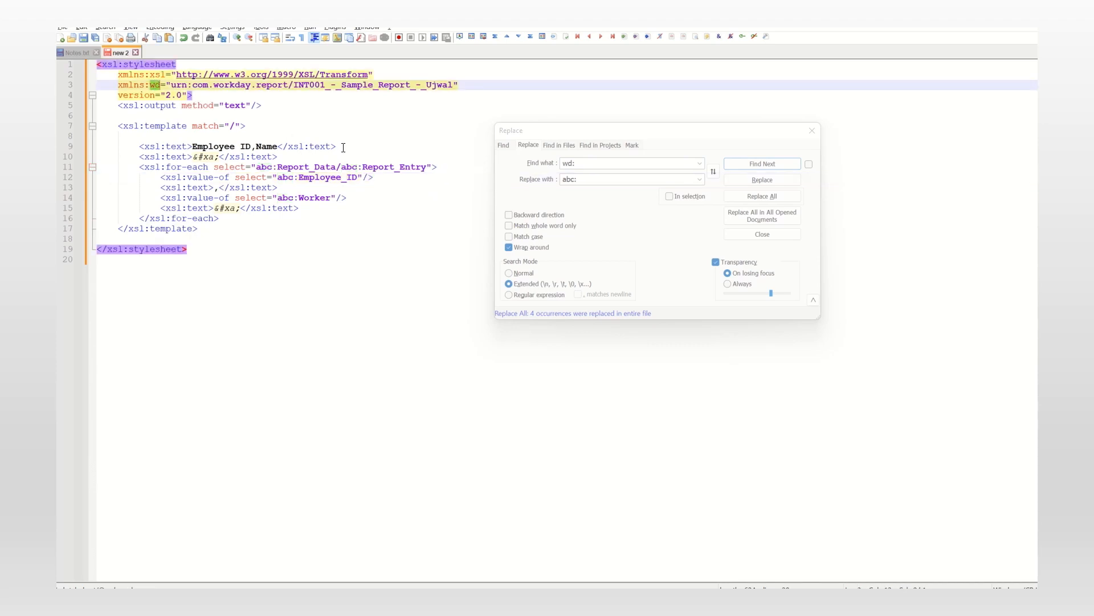
text(abc)
key(Escape)
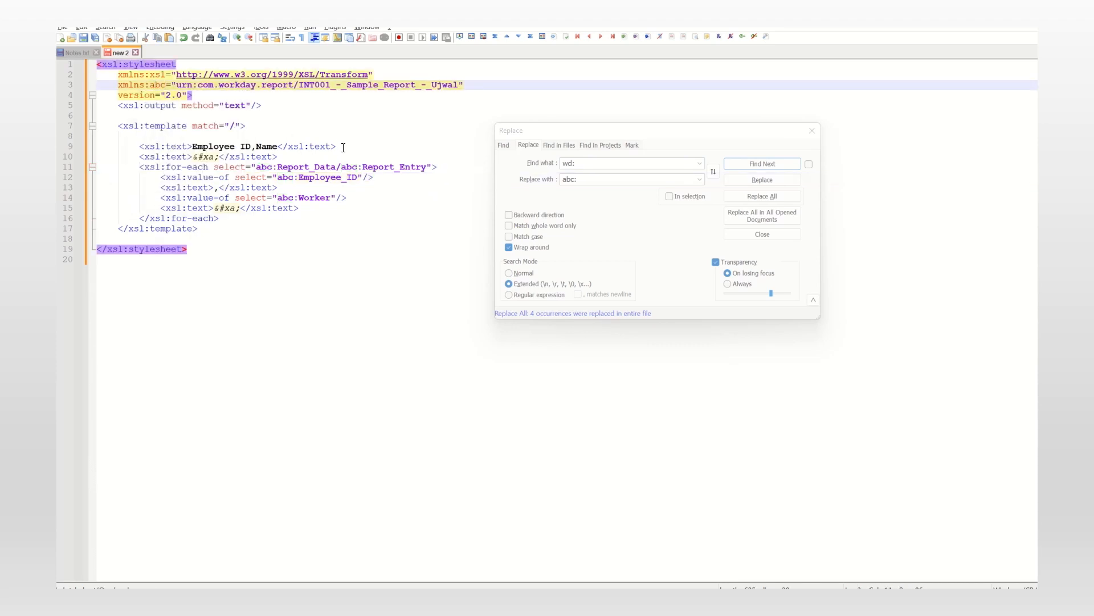
click(360, 282)
key(ctrl+a)
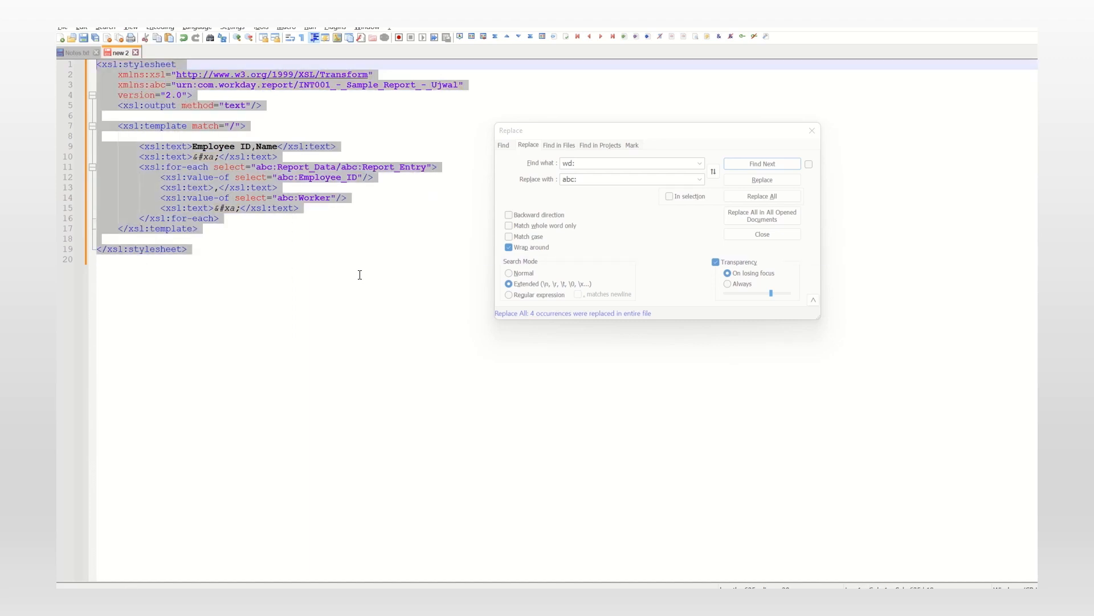
key(alt+Tab)
Paste the abc-prefixed stylesheet into the XSL input and transform, getting a prefix-not-bound error
click(711, 345)
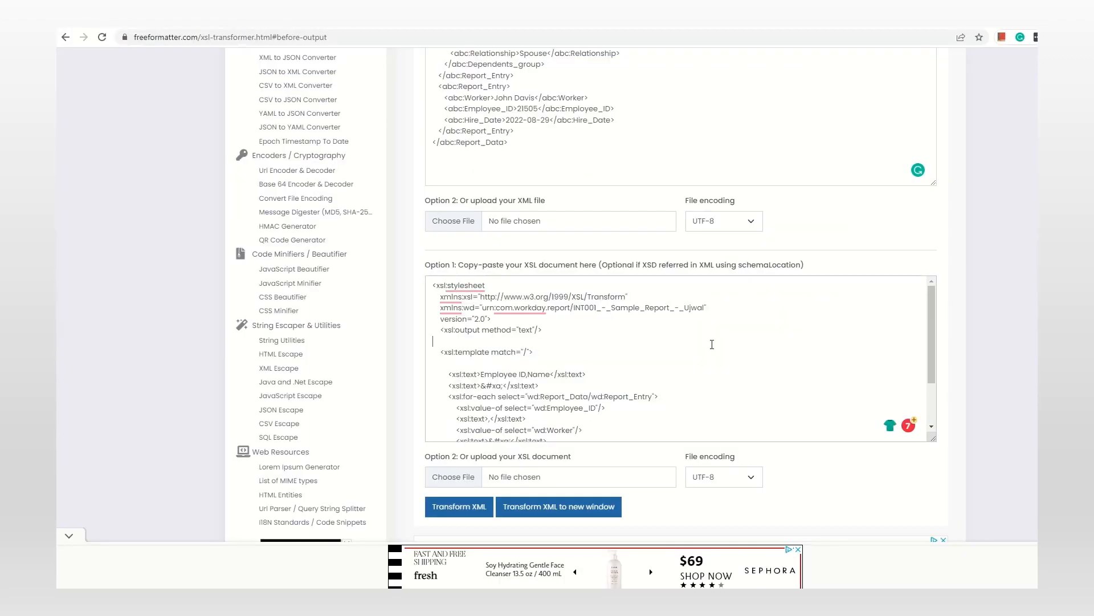
key(ctrl+a)
key(ctrl+v)
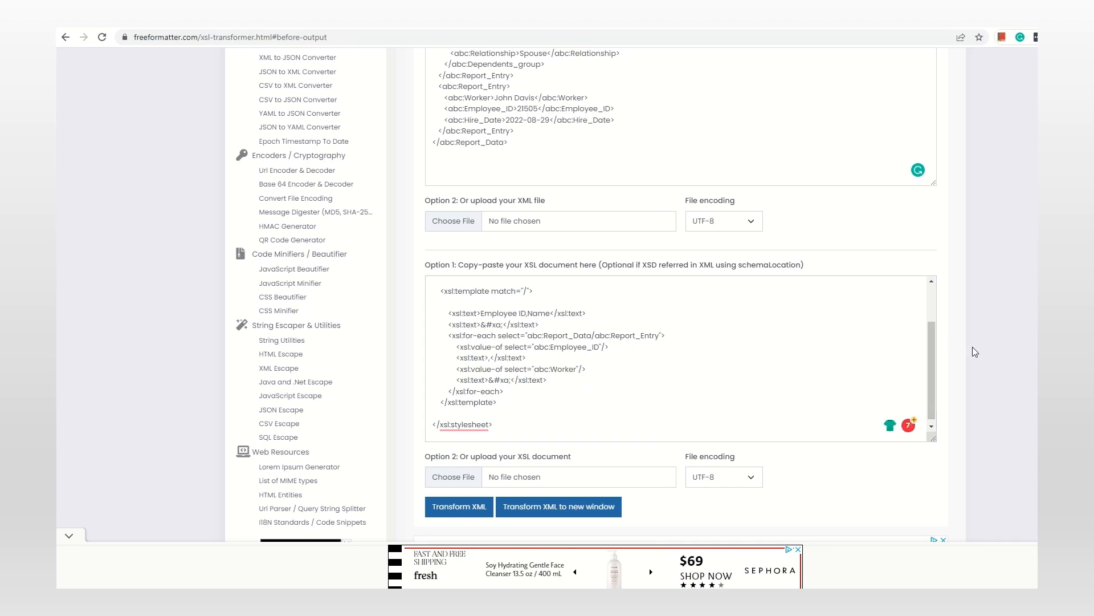
scroll(770, 381, down, 2)
click(459, 336)
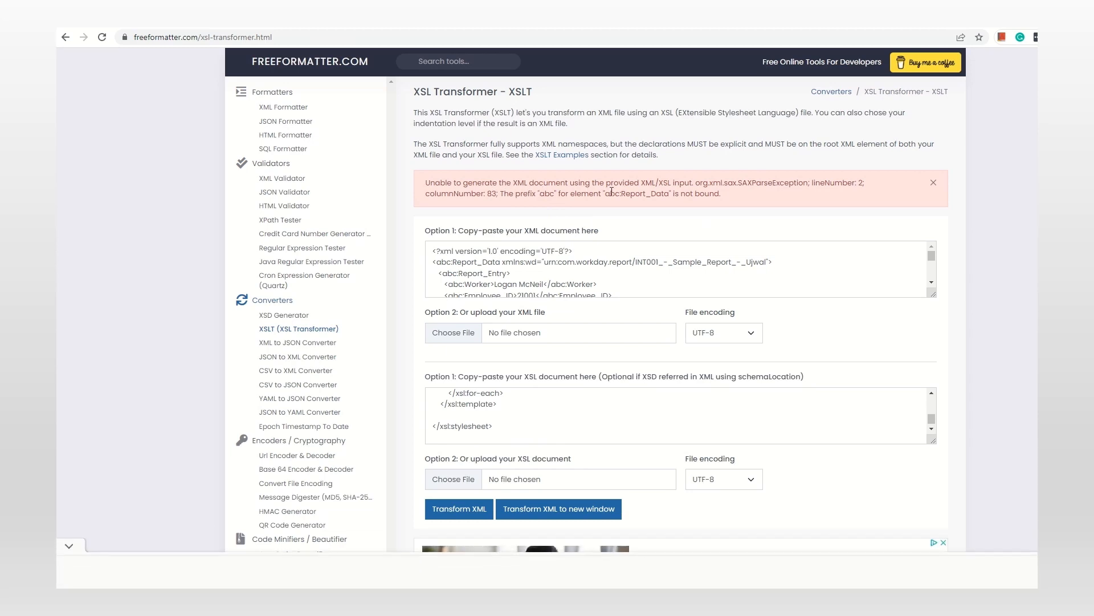
Inspect the unbound Report_Data error and rename the XML's xmlns:wd declaration to xmlns:abc
drag(606, 193, 671, 193)
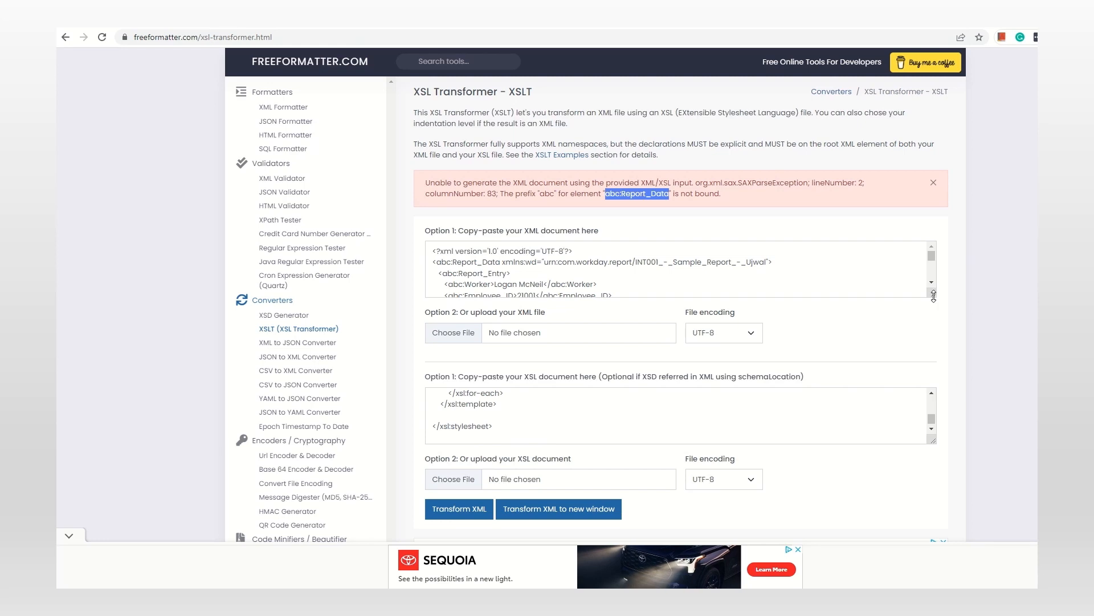
drag(933, 294, 933, 494)
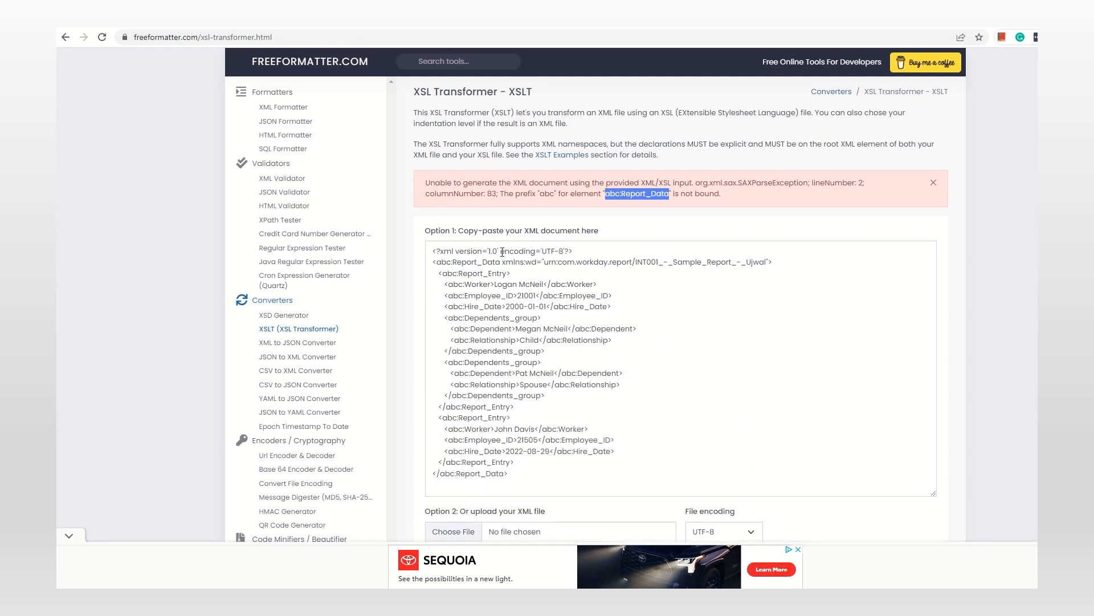
click(536, 262)
key(BackSpace)
key(BackSpace)
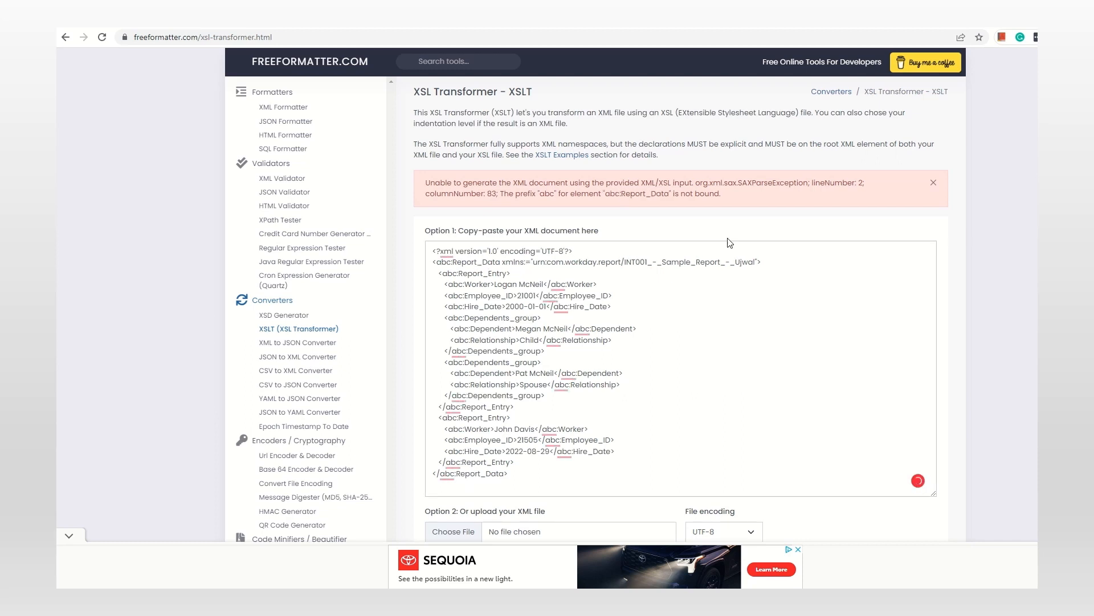
text(abc)
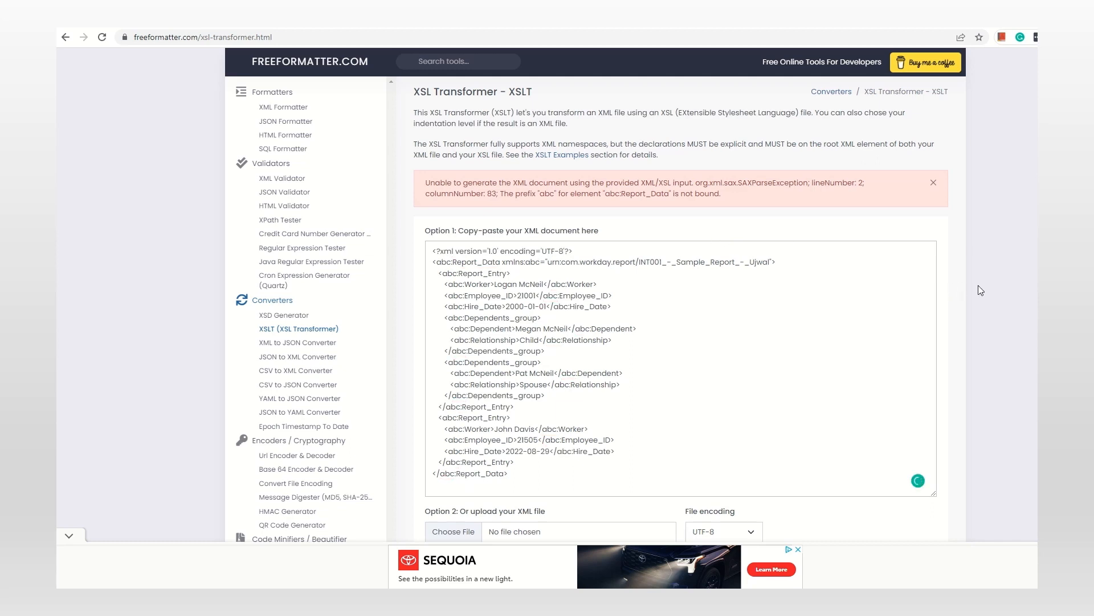
scroll(979, 291, down, 5)
click(468, 376)
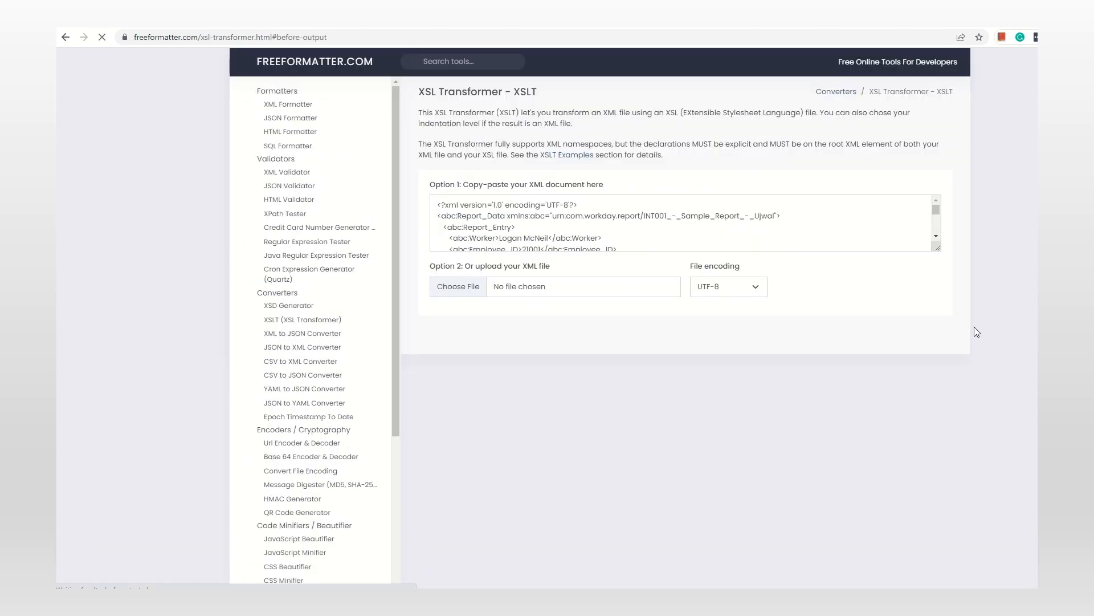
drag(508, 386, 382, 359)
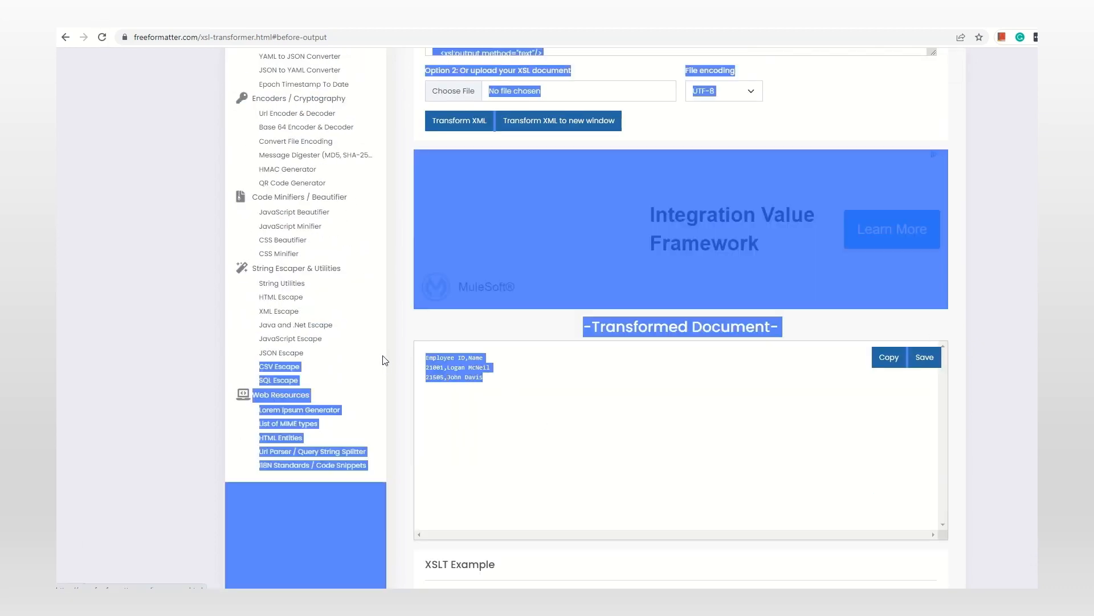
click(498, 384)
drag(498, 384, 426, 353)
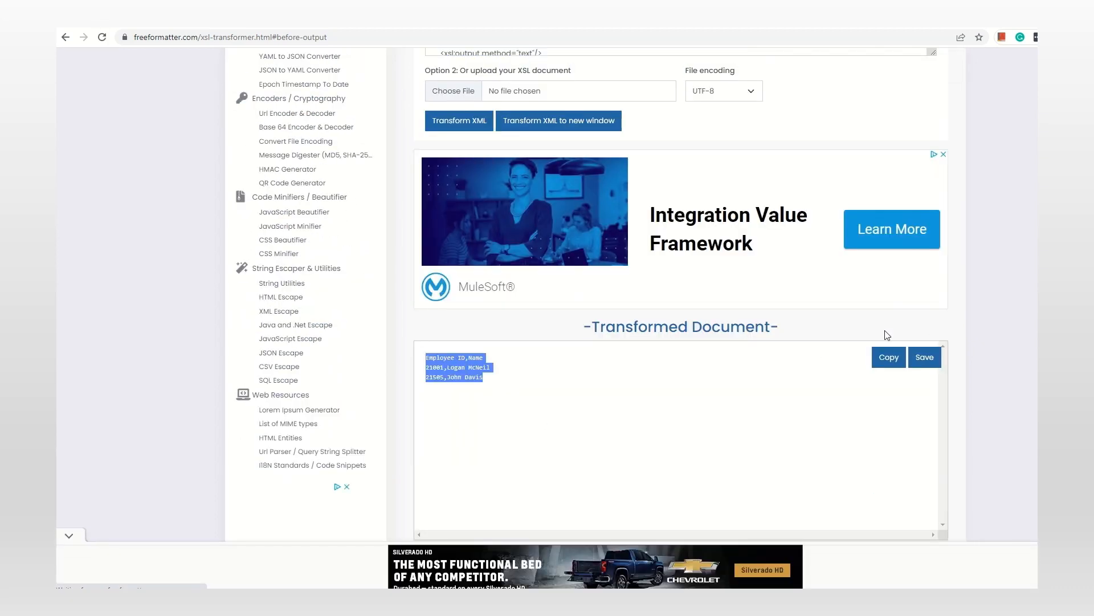
click(984, 311)
scroll(983, 310, up, 2)
scroll(985, 311, up, 3)
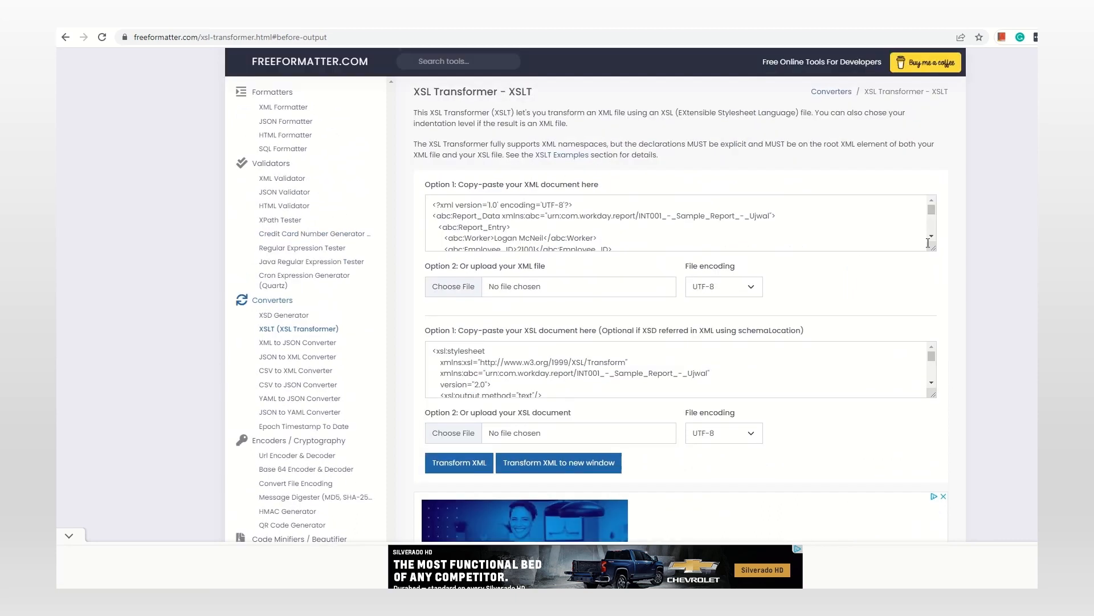
Review the xmlns:abc declaration and an abc-prefixed element name in the XML input
drag(934, 291, 934, 406)
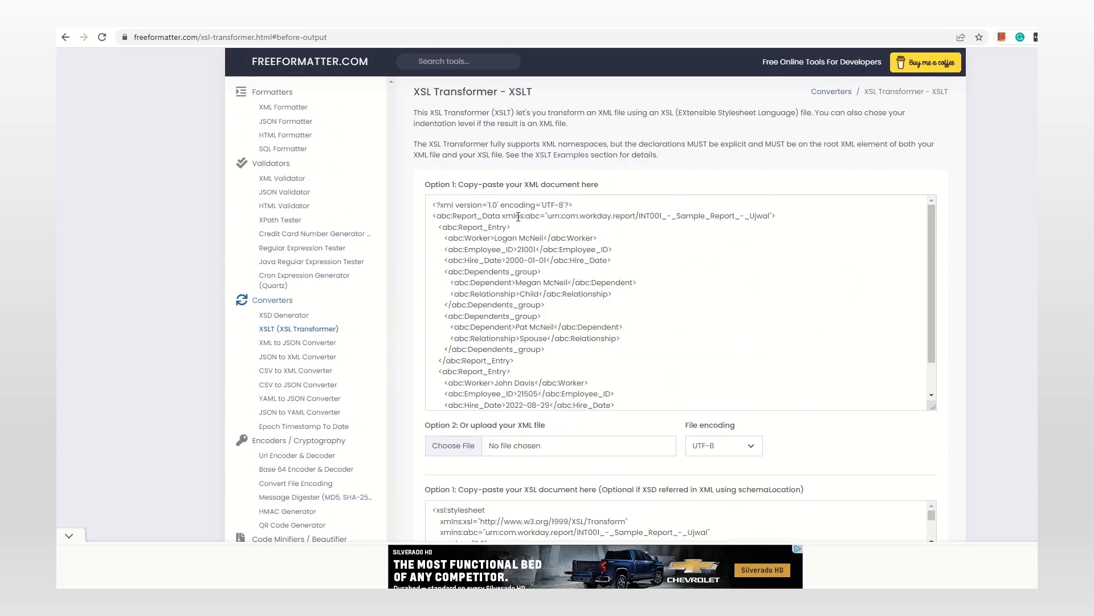
drag(525, 215, 773, 215)
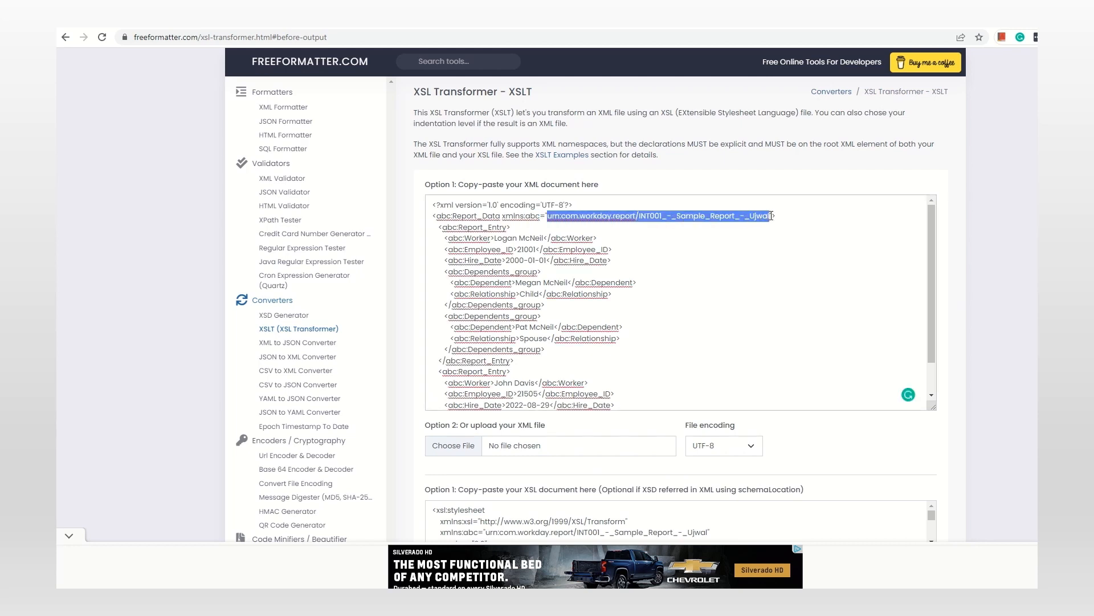
click(797, 222)
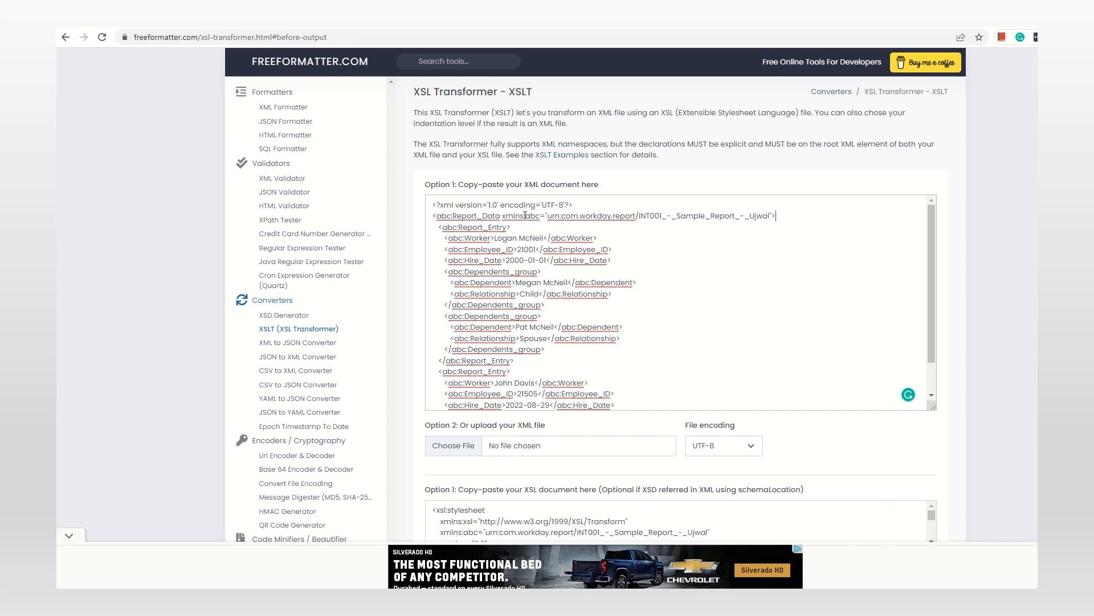
drag(525, 216, 538, 216)
mouse_move(459, 226)
mouse_down()
mouse_move(506, 224)
mouse_move(491, 238)
mouse_move(516, 249)
mouse_up()
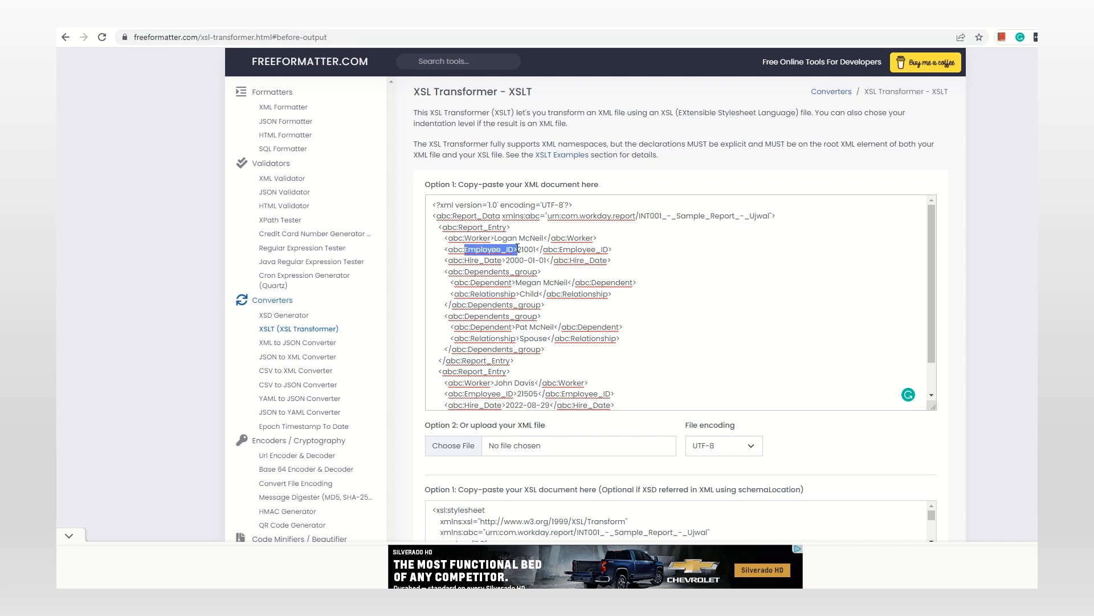
click(988, 299)
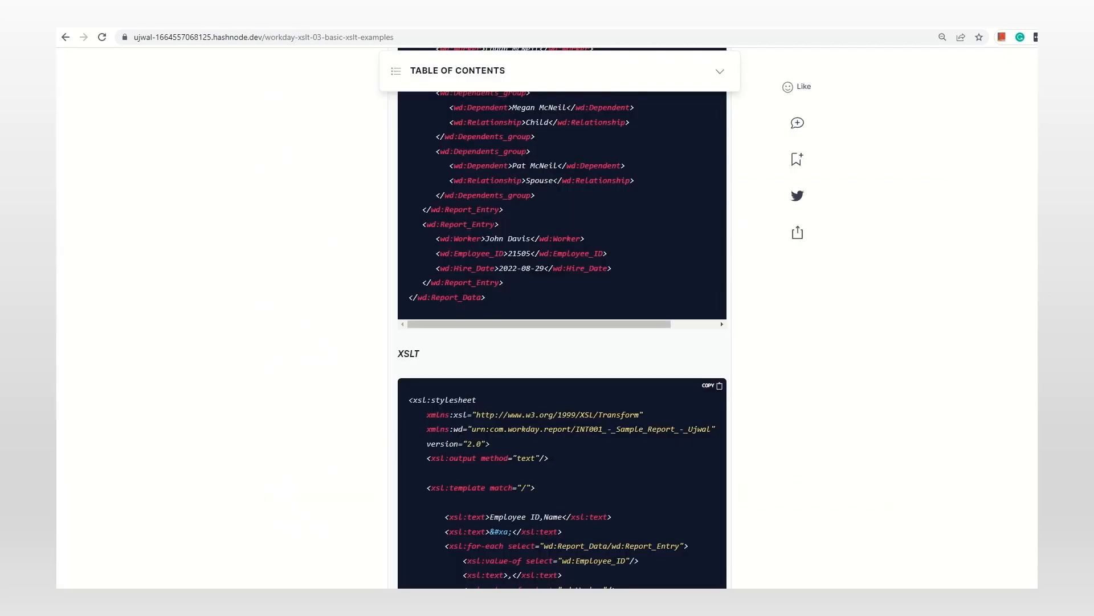
scroll(868, 338, down, 5)
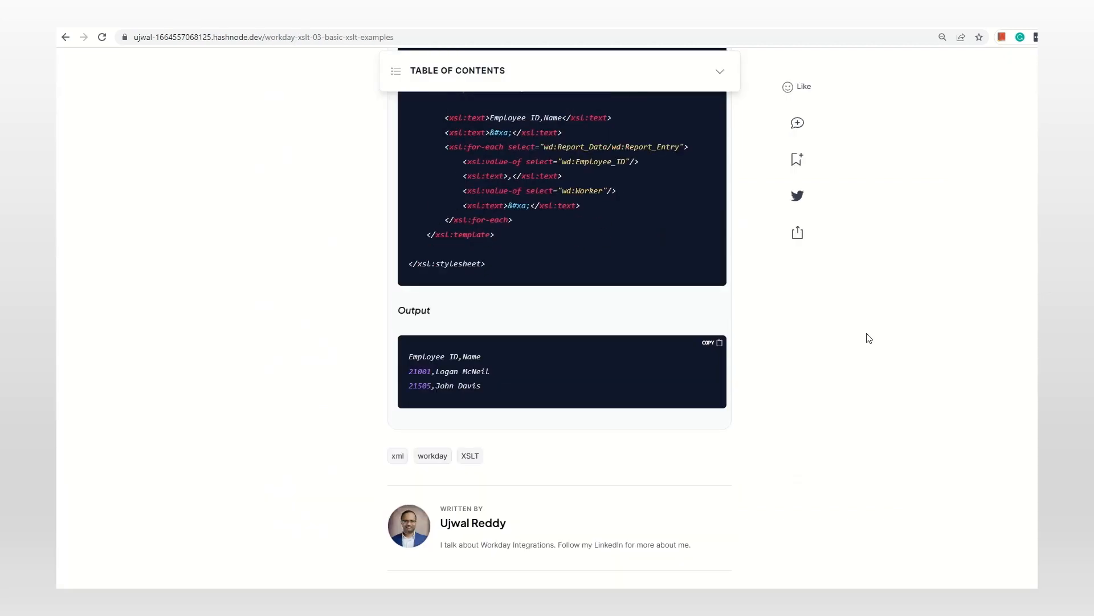